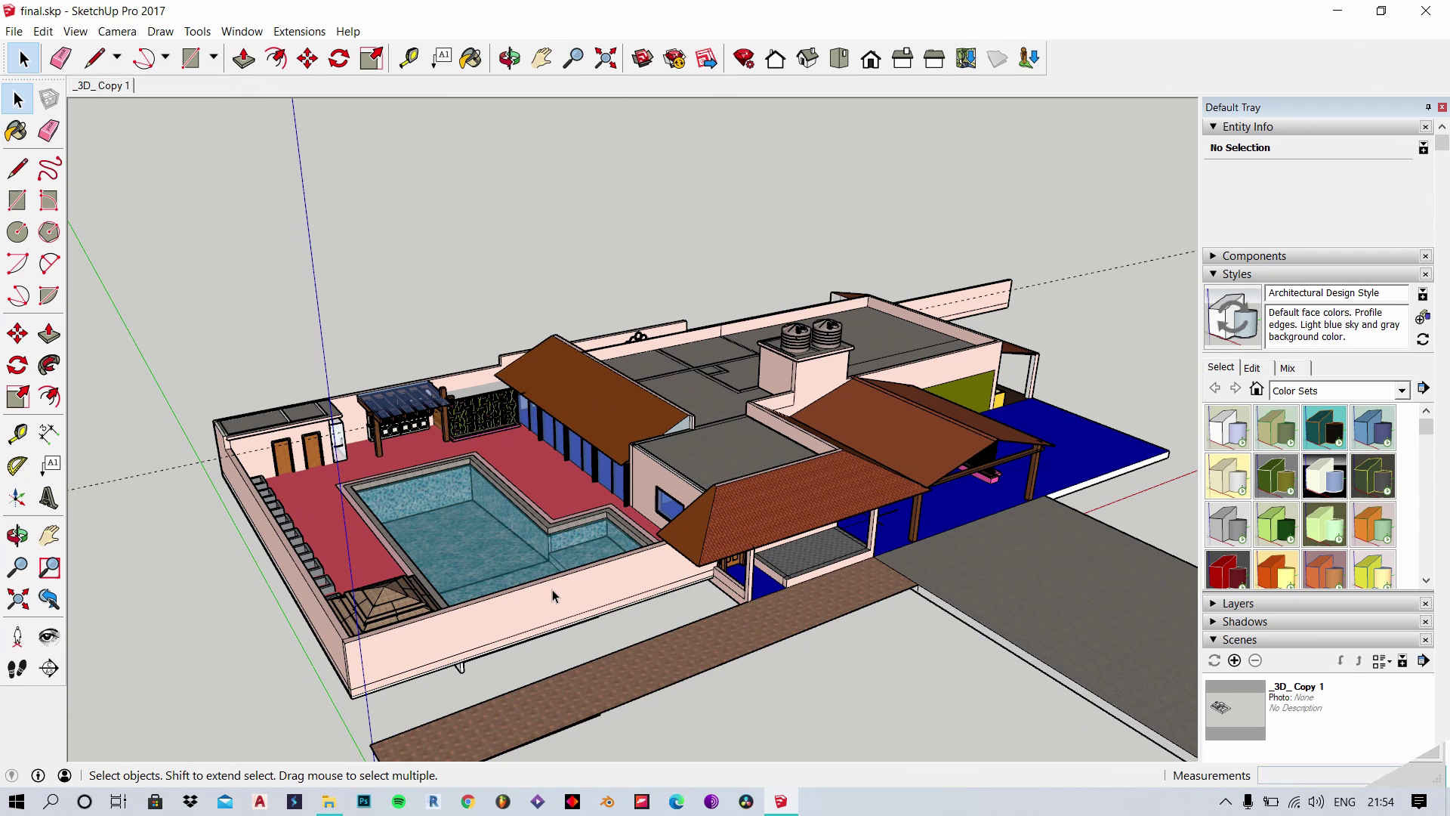
# - Look over the finished farmhouse model in SketchUp, then its rendered pool terrace and facade in the Lumion scene
pyautogui.moveTo(673, 574)
pyautogui.mouseDown(button='middle')
pyautogui.moveTo(438, 491)
pyautogui.moveTo(379, 486)
pyautogui.moveTo(483, 490)
pyautogui.mouseUp(button='middle')
pyautogui.scroll(3, 379, 486)
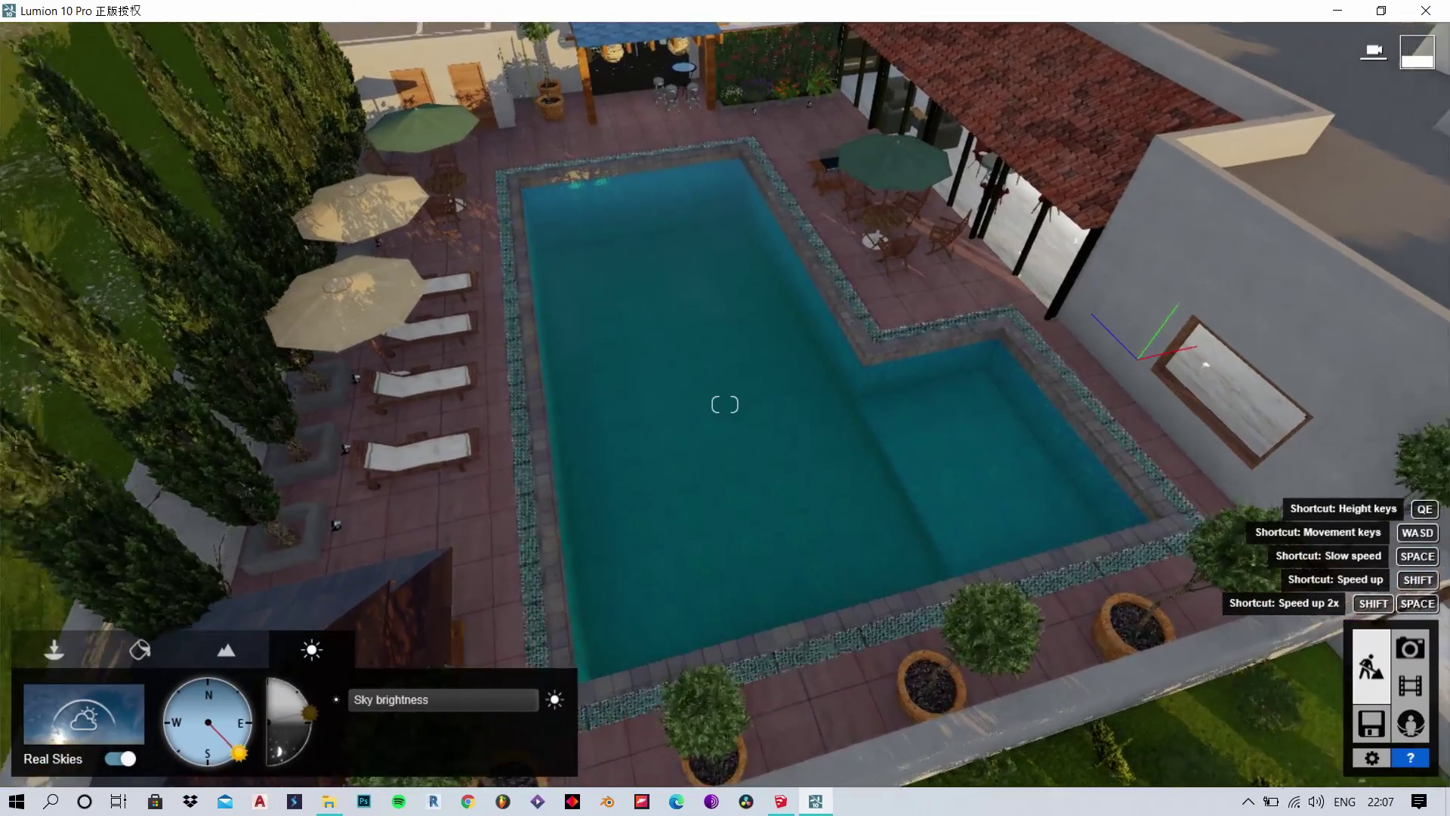
pyautogui.press('w')
pyautogui.moveTo(725, 404); pyautogui.dragTo(820, 407, button='right')
pyautogui.press('s')
pyautogui.press('w')
pyautogui.press('a')
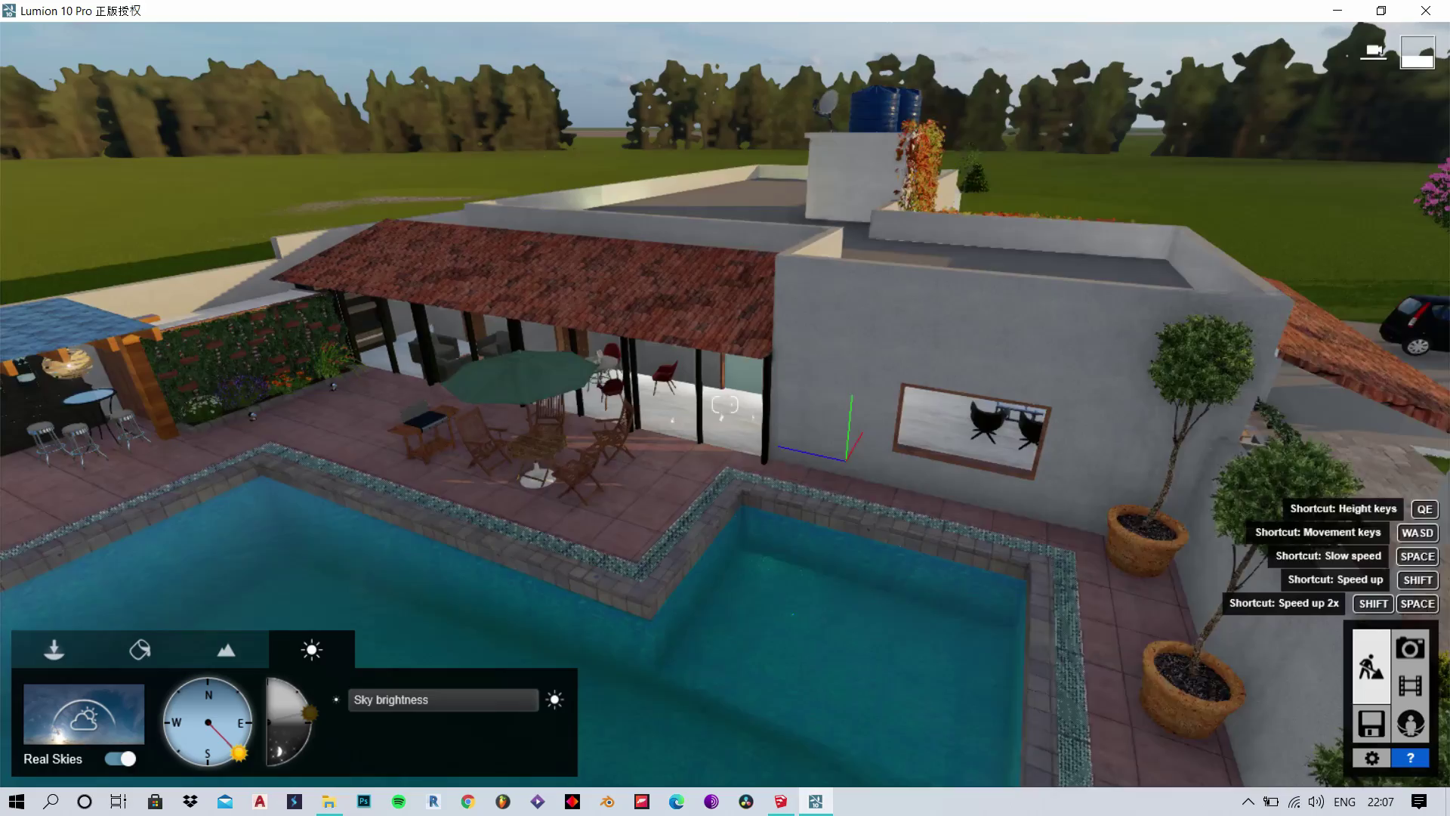
pyautogui.moveTo(724, 404); pyautogui.dragTo(724, 404, button='right')
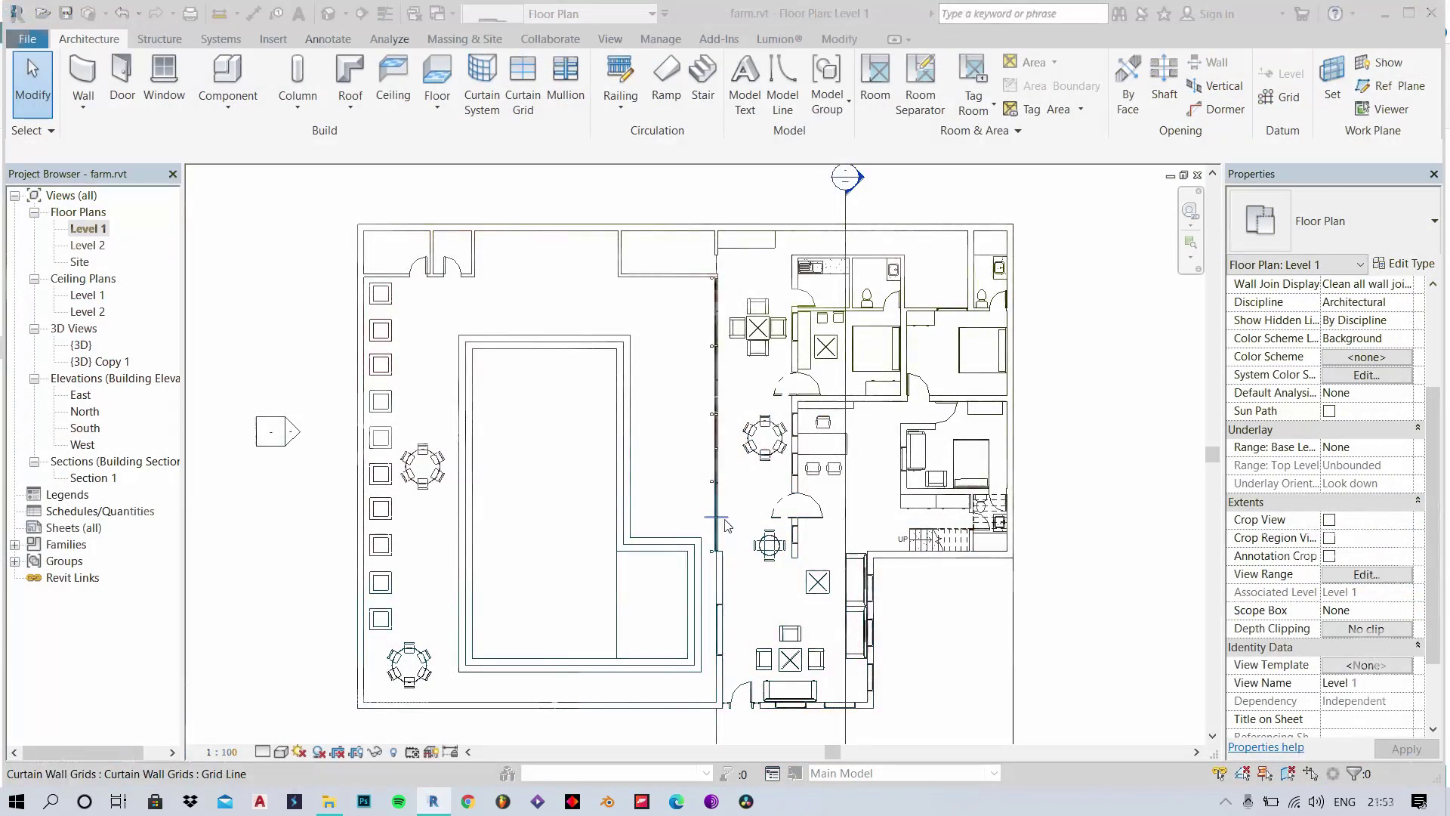
# - Switch to the Revit project and open the Section 1 view to examine the whole building section
pyautogui.moveTo(670, 487); pyautogui.dragTo(665, 456, button='middle')
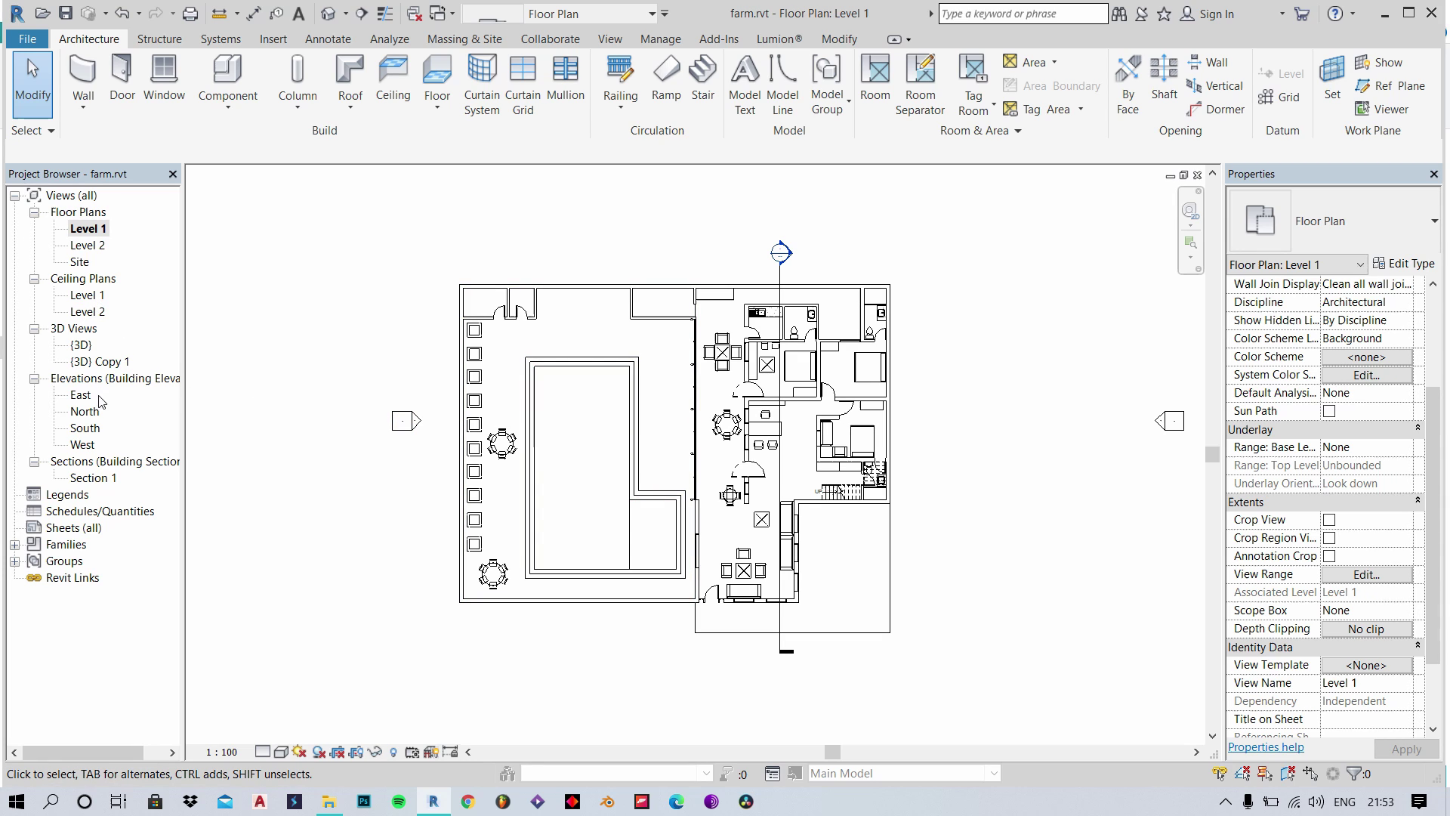
pyautogui.doubleClick(93, 477)
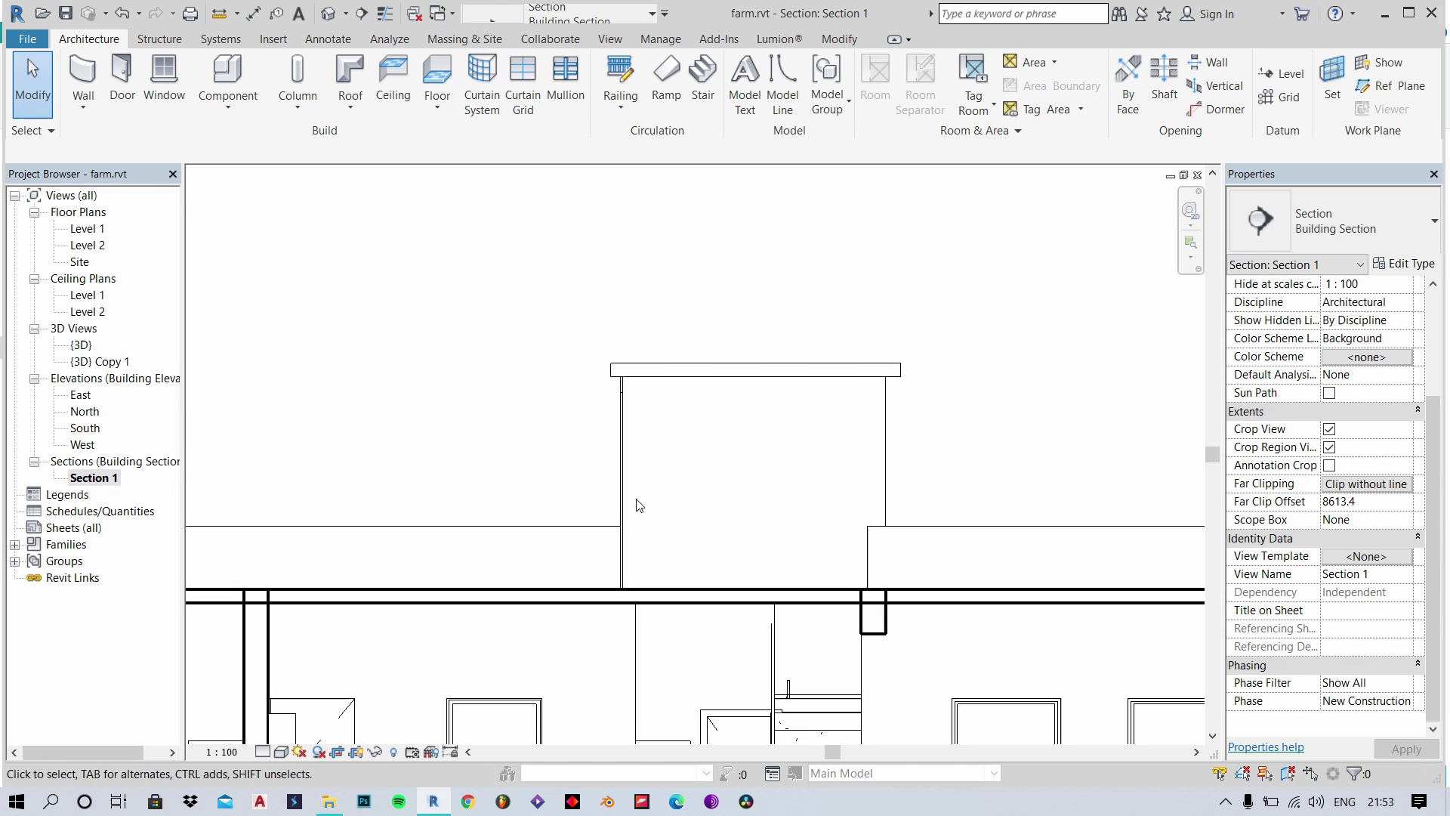
pyautogui.scroll(-5, 688, 538)
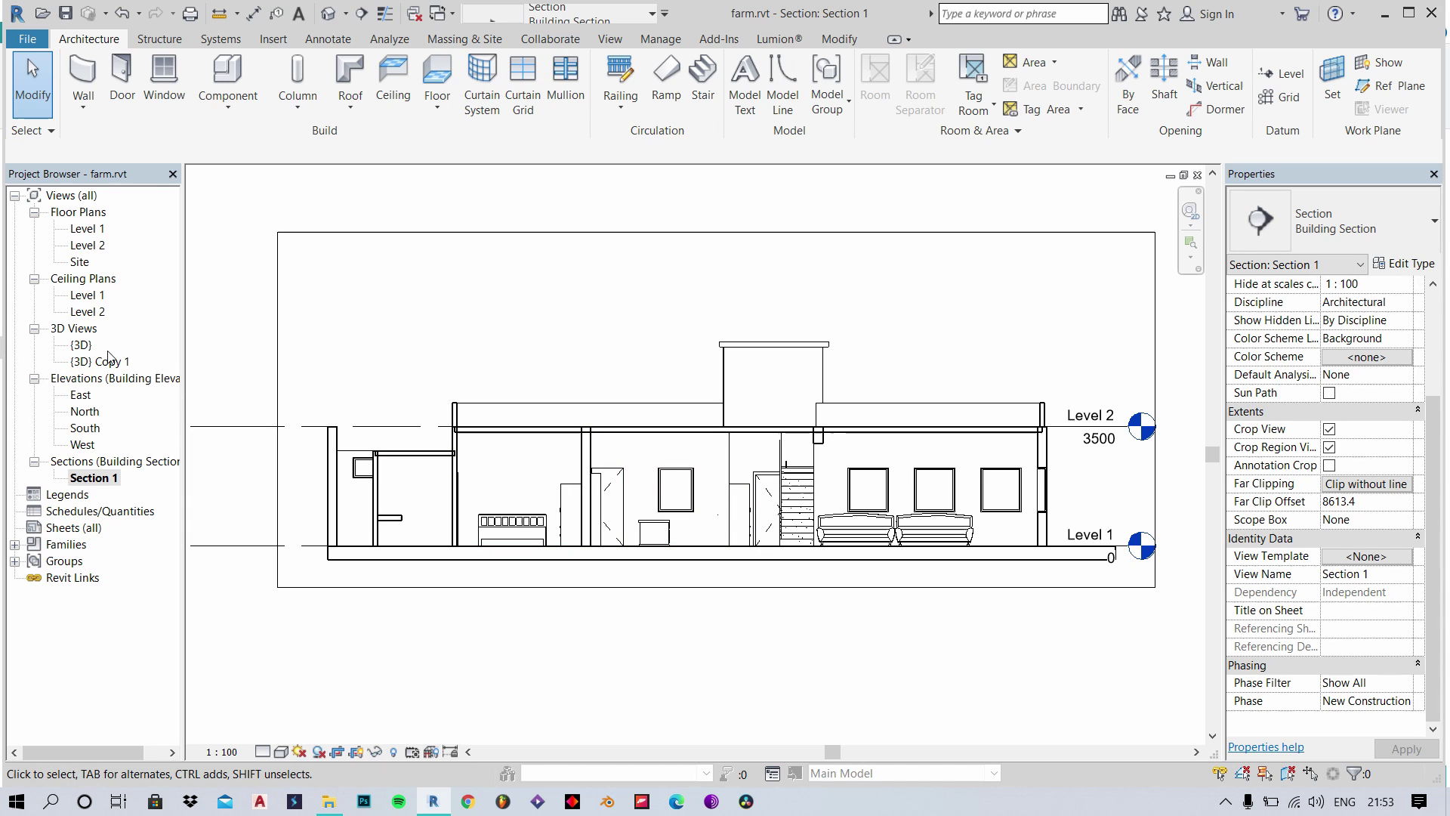
# - Open the {3D} view and examine the whole house and pool from an angled front view
pyautogui.doubleClick(83, 346)
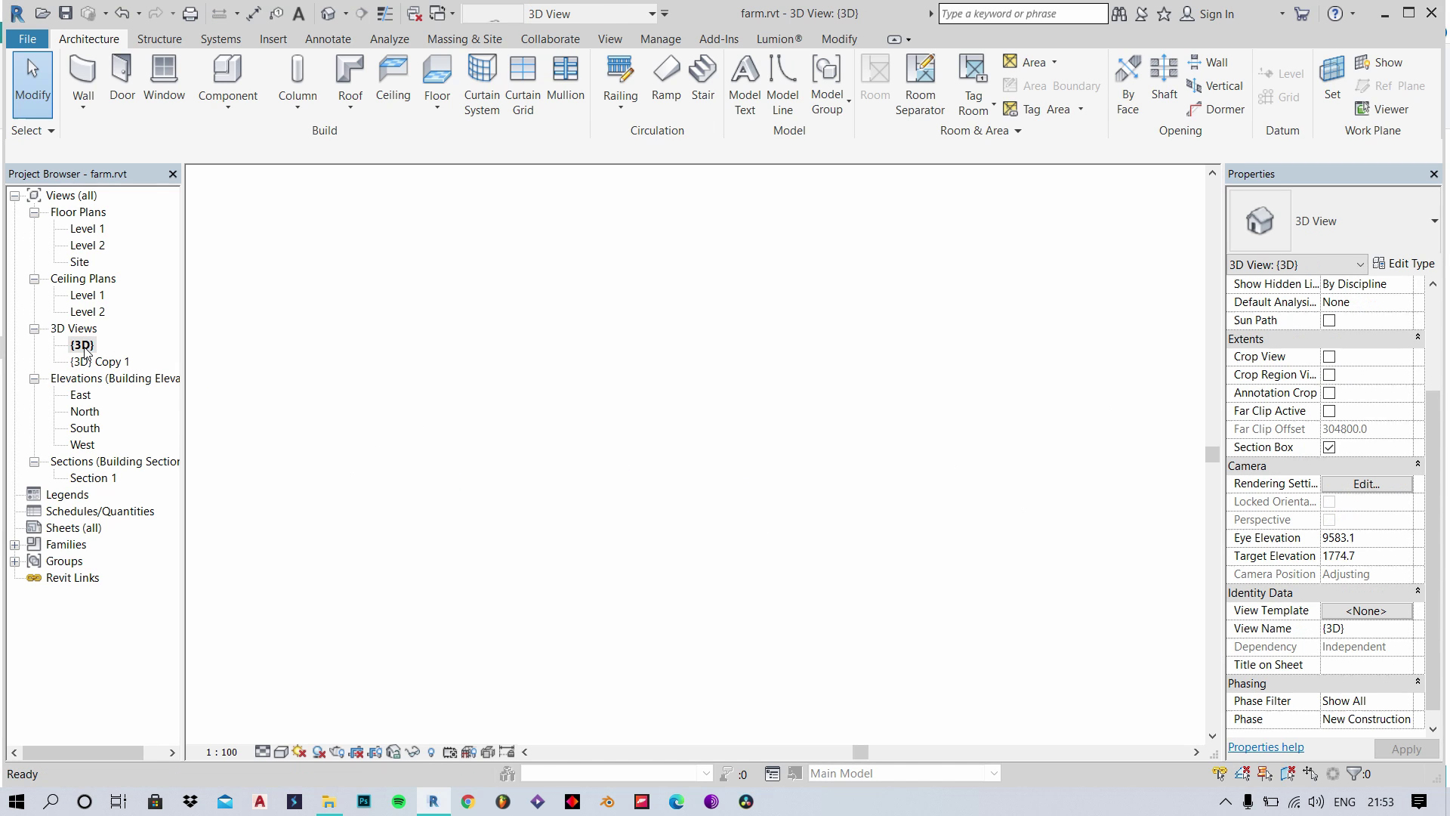
pyautogui.scroll(3, 829, 397)
pyautogui.moveTo(718, 459); pyautogui.dragTo(695, 408, button='middle')
pyautogui.keyDown('shift'); pyautogui.moveTo(696, 408); pyautogui.dragTo(521, 424); pyautogui.keyUp('shift')
pyautogui.keyDown('shift'); pyautogui.moveTo(521, 424); pyautogui.dragTo(514, 423, button='middle'); pyautogui.keyUp('shift')
pyautogui.scroll(2, 518, 343)
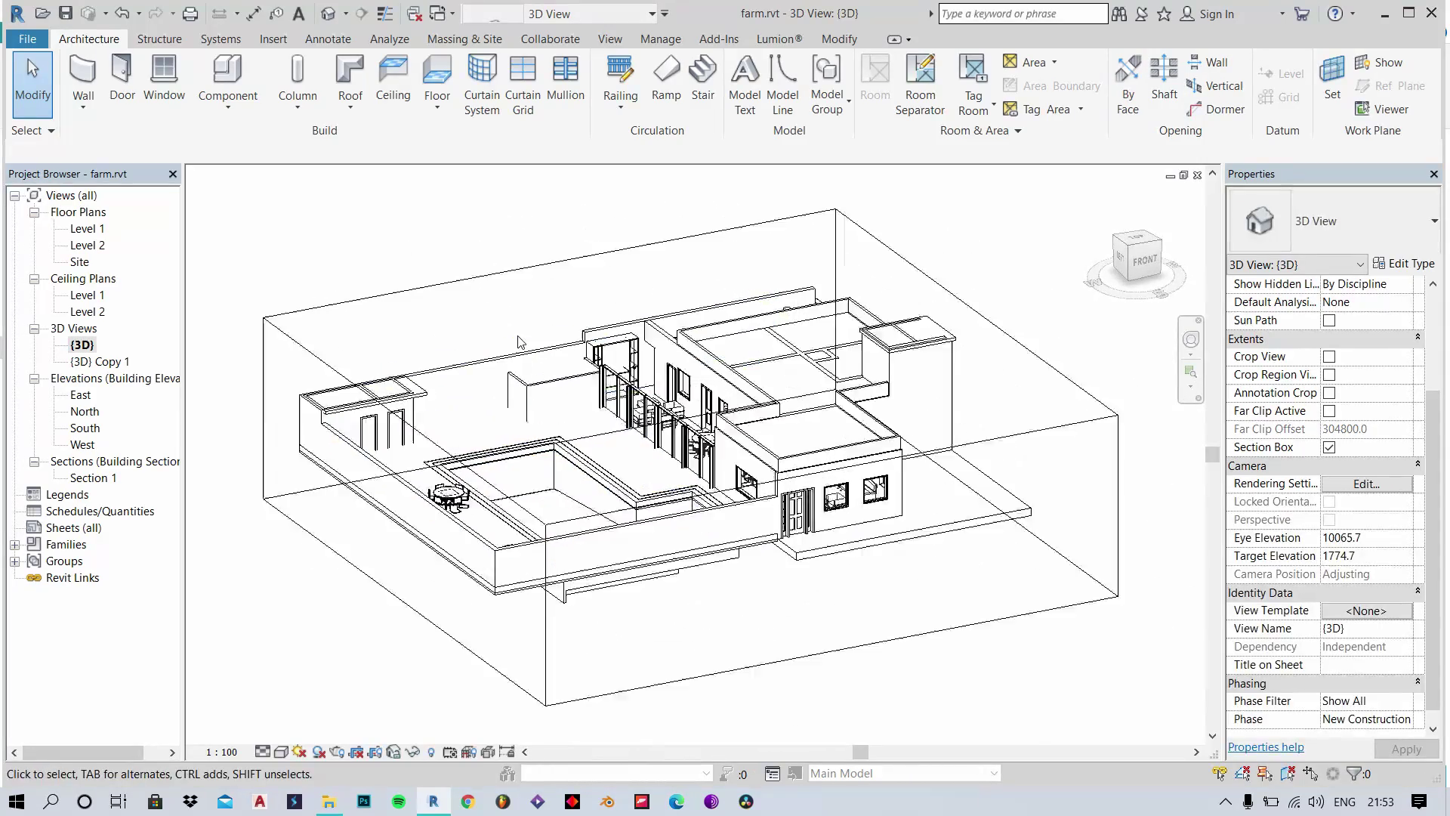
# - Turn off the section box around the house in the {3D} view
pyautogui.click(468, 275)
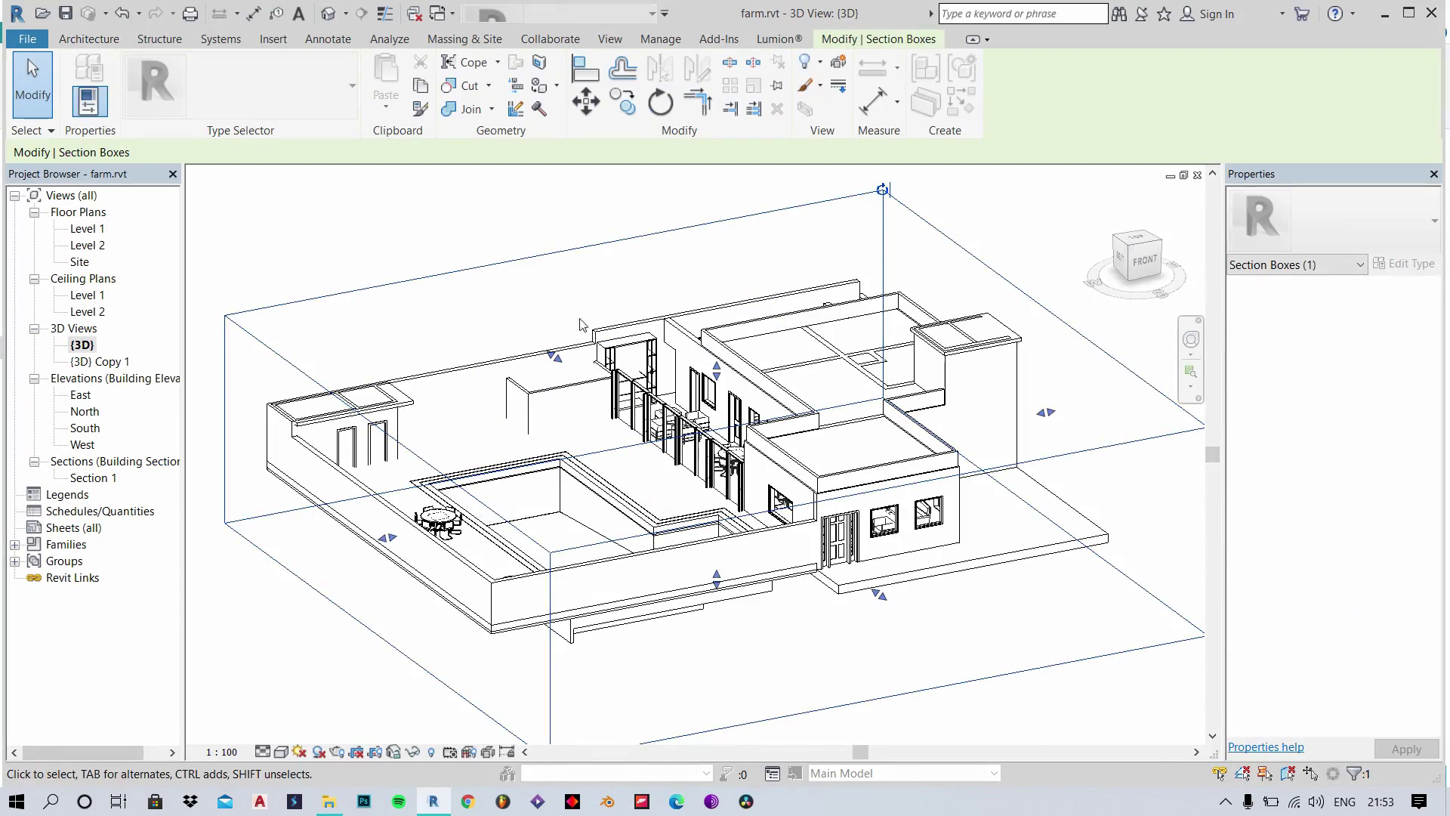
pyautogui.click(436, 219)
pyautogui.click(483, 271)
pyautogui.click(411, 224)
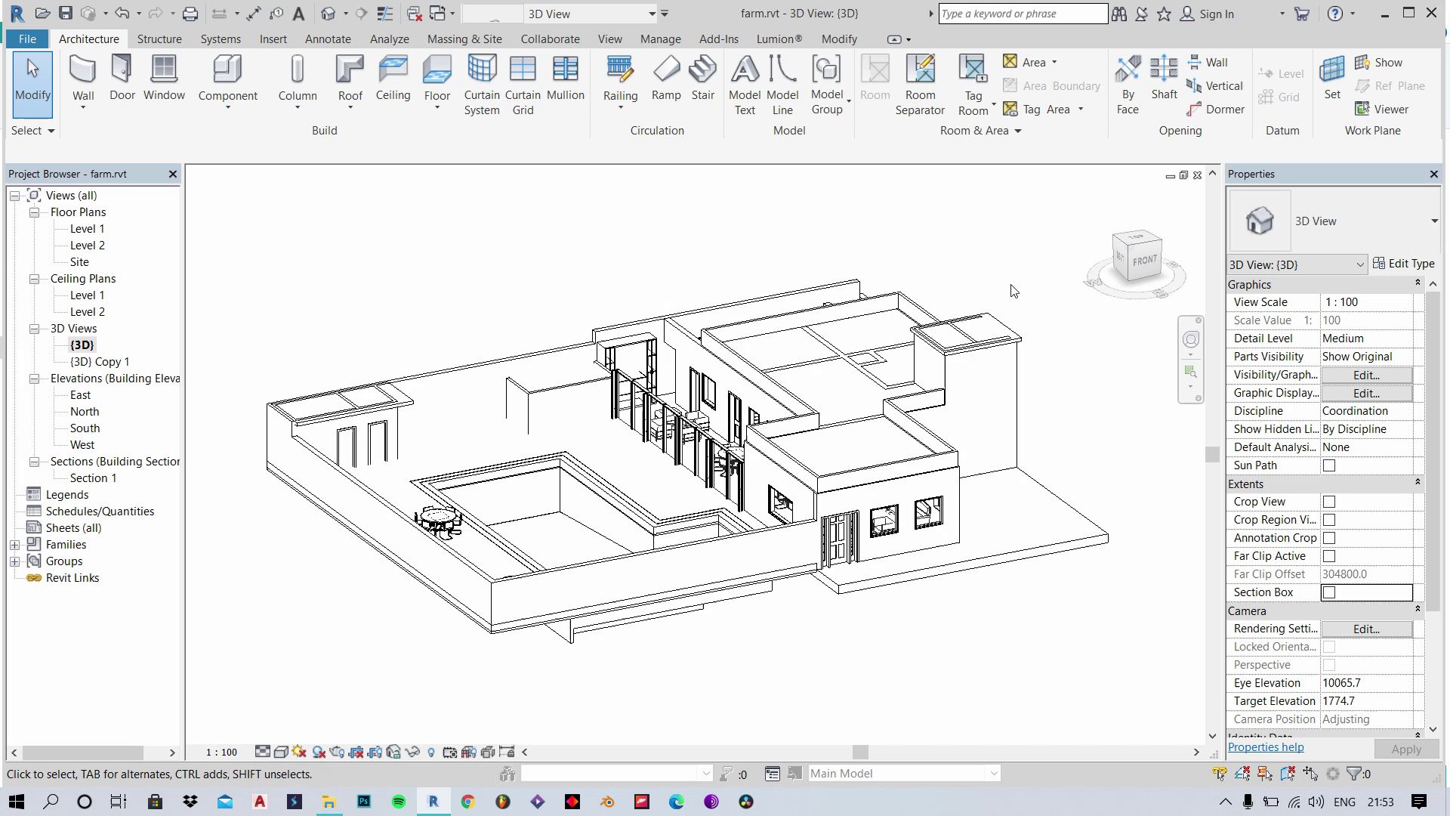
pyautogui.scroll(-1, 743, 535)
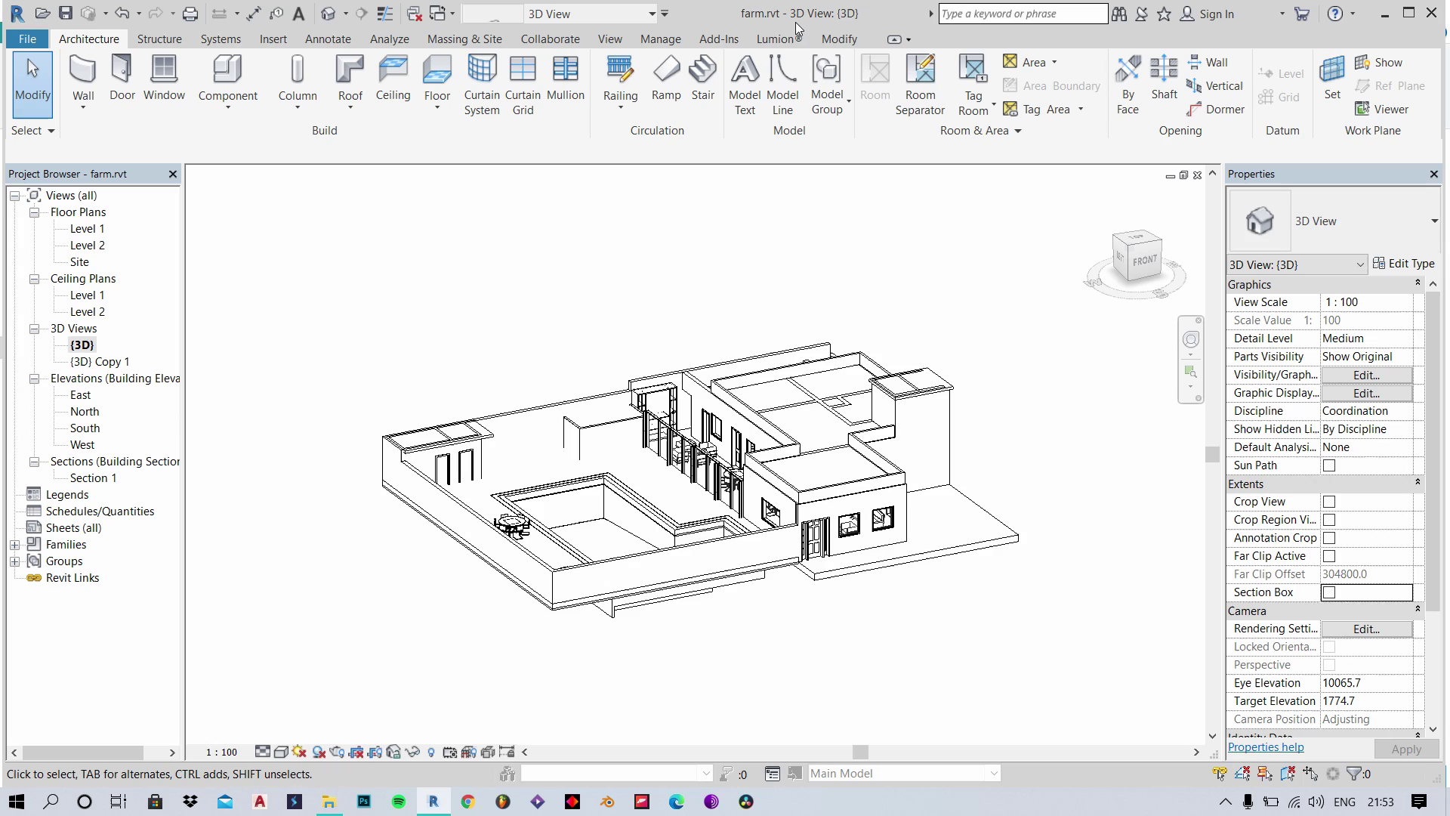
# - Review the Lumion export settings, including the insertion point options, and dismiss them without exporting
pyautogui.click(779, 39)
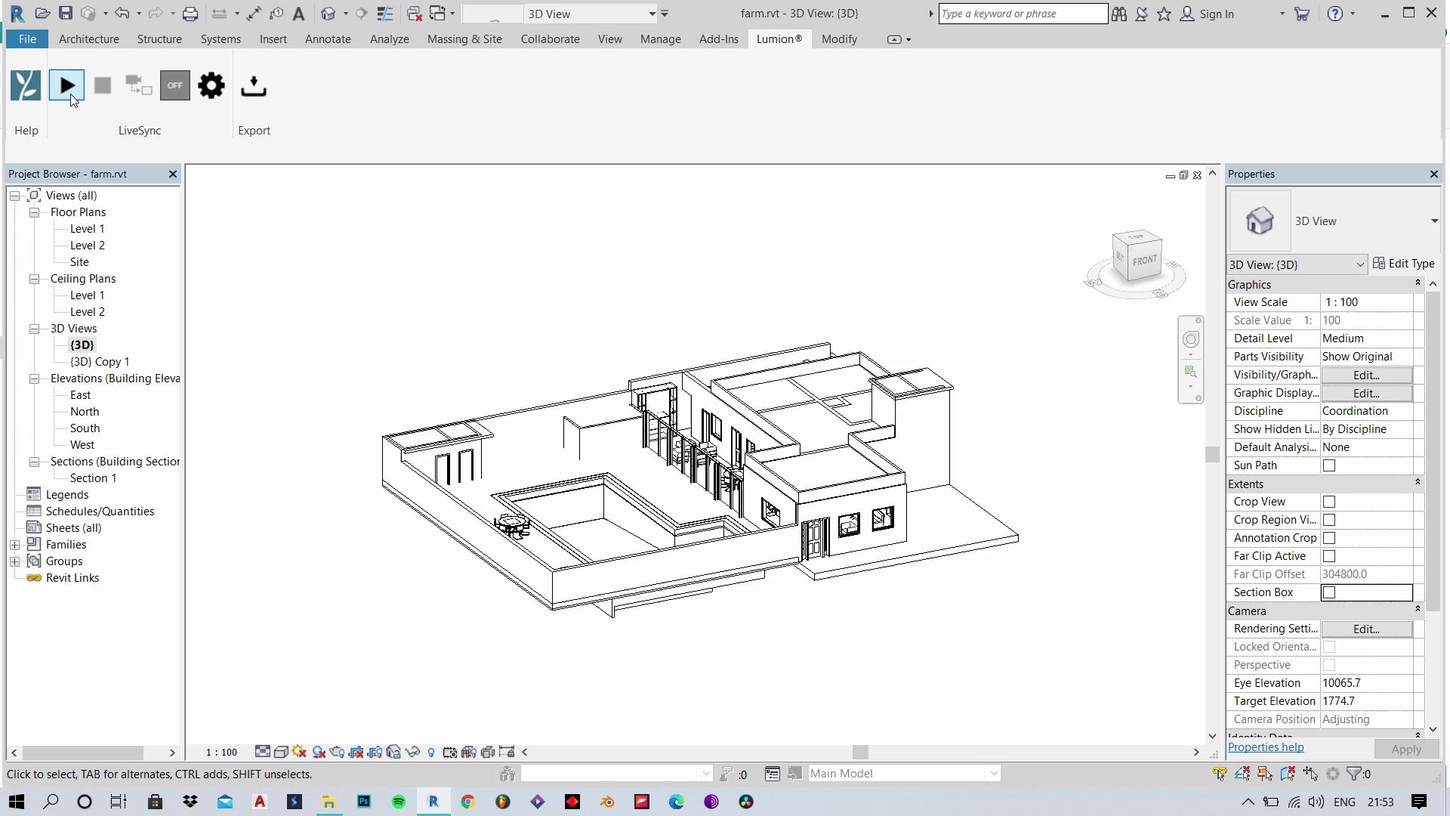
pyautogui.click(254, 89)
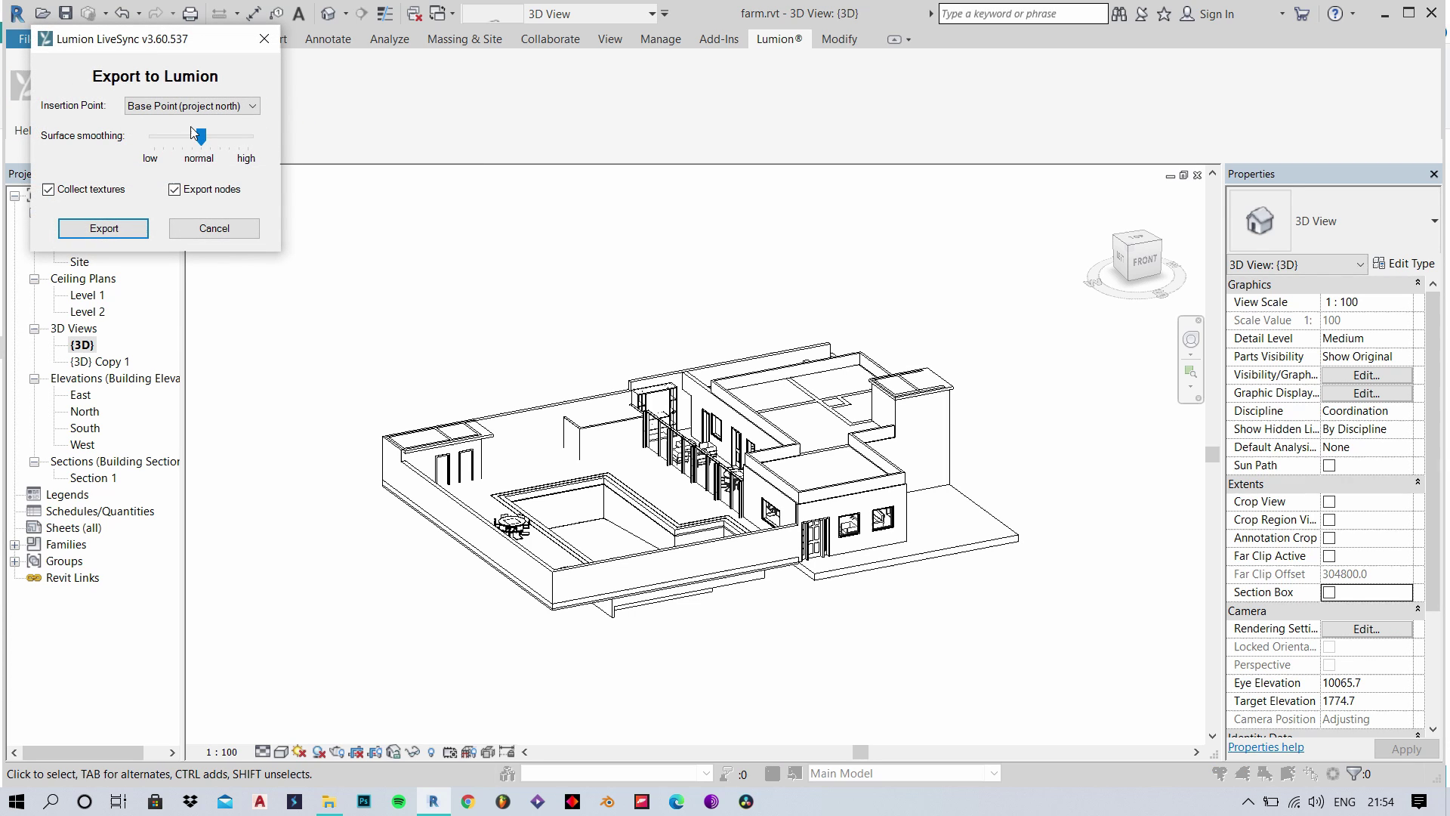
pyautogui.click(225, 108)
pyautogui.click(226, 107)
pyautogui.click(214, 228)
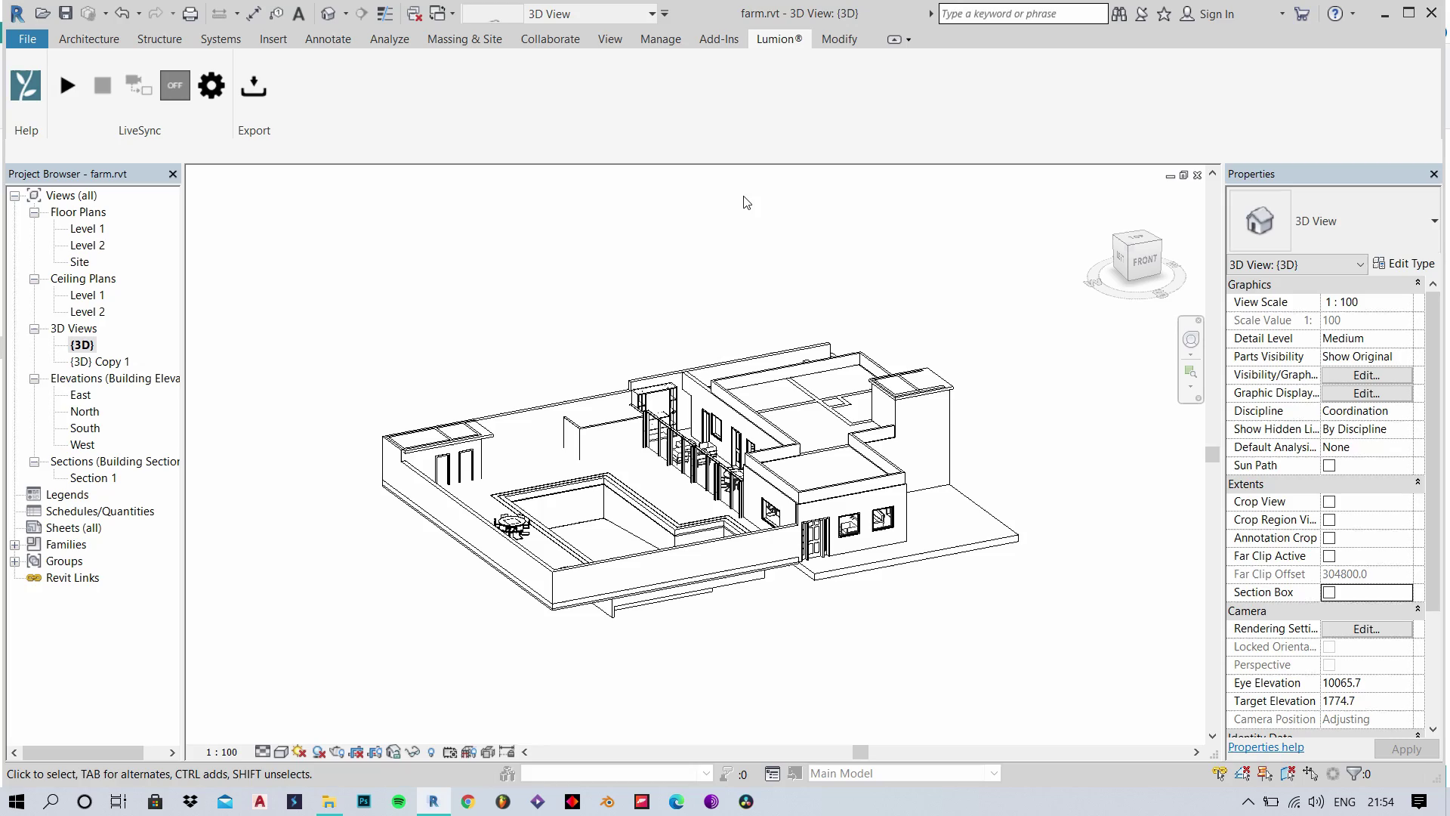
pyautogui.click(91, 39)
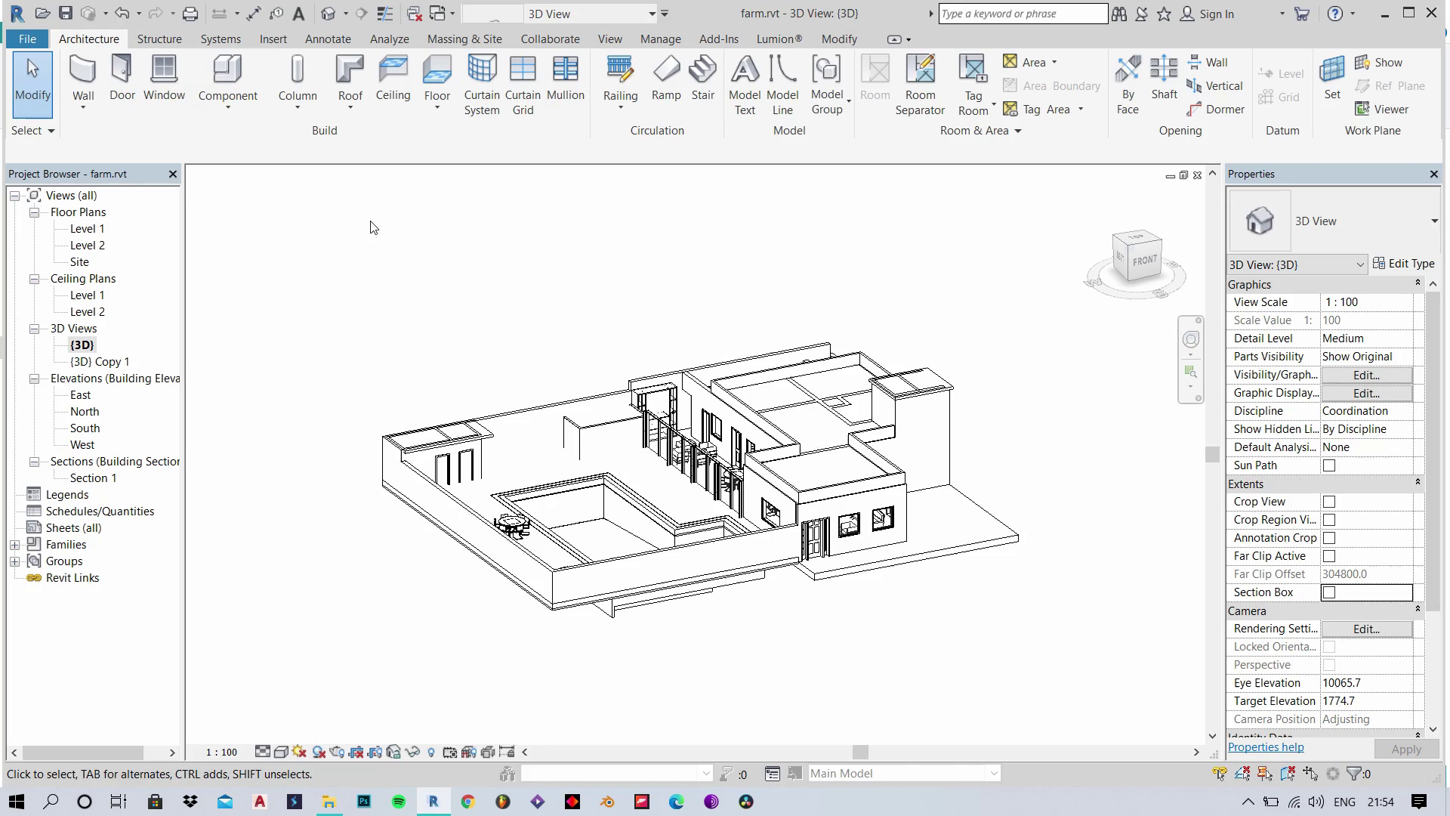
# - Set up a DWG export of the current {3D} view only, using the in-session export setup
pyautogui.keyDown('shift'); pyautogui.moveTo(400, 391); pyautogui.dragTo(446, 385, button='middle'); pyautogui.keyUp('shift')
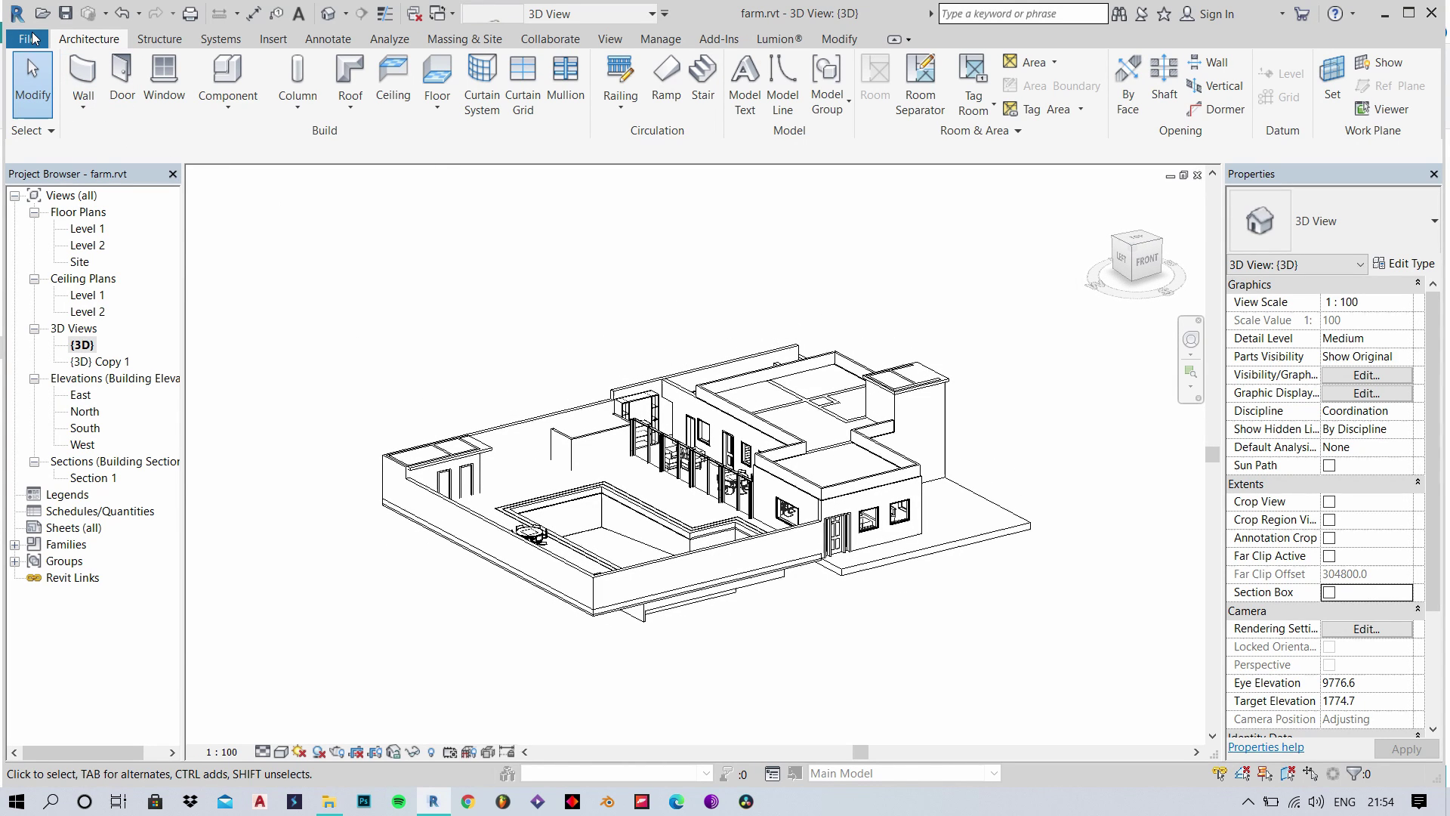
pyautogui.click(30, 38)
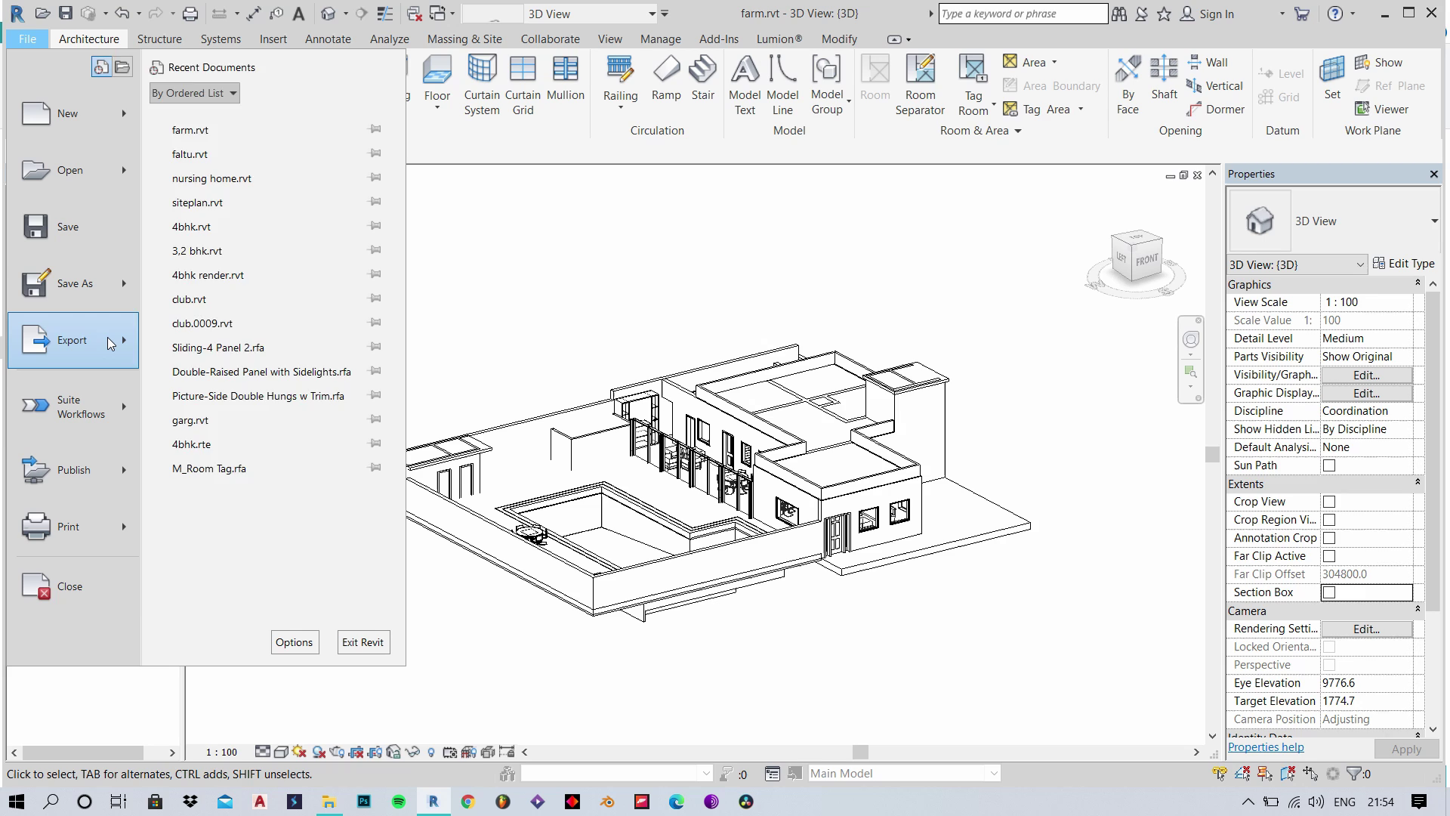
pyautogui.moveTo(111, 344)
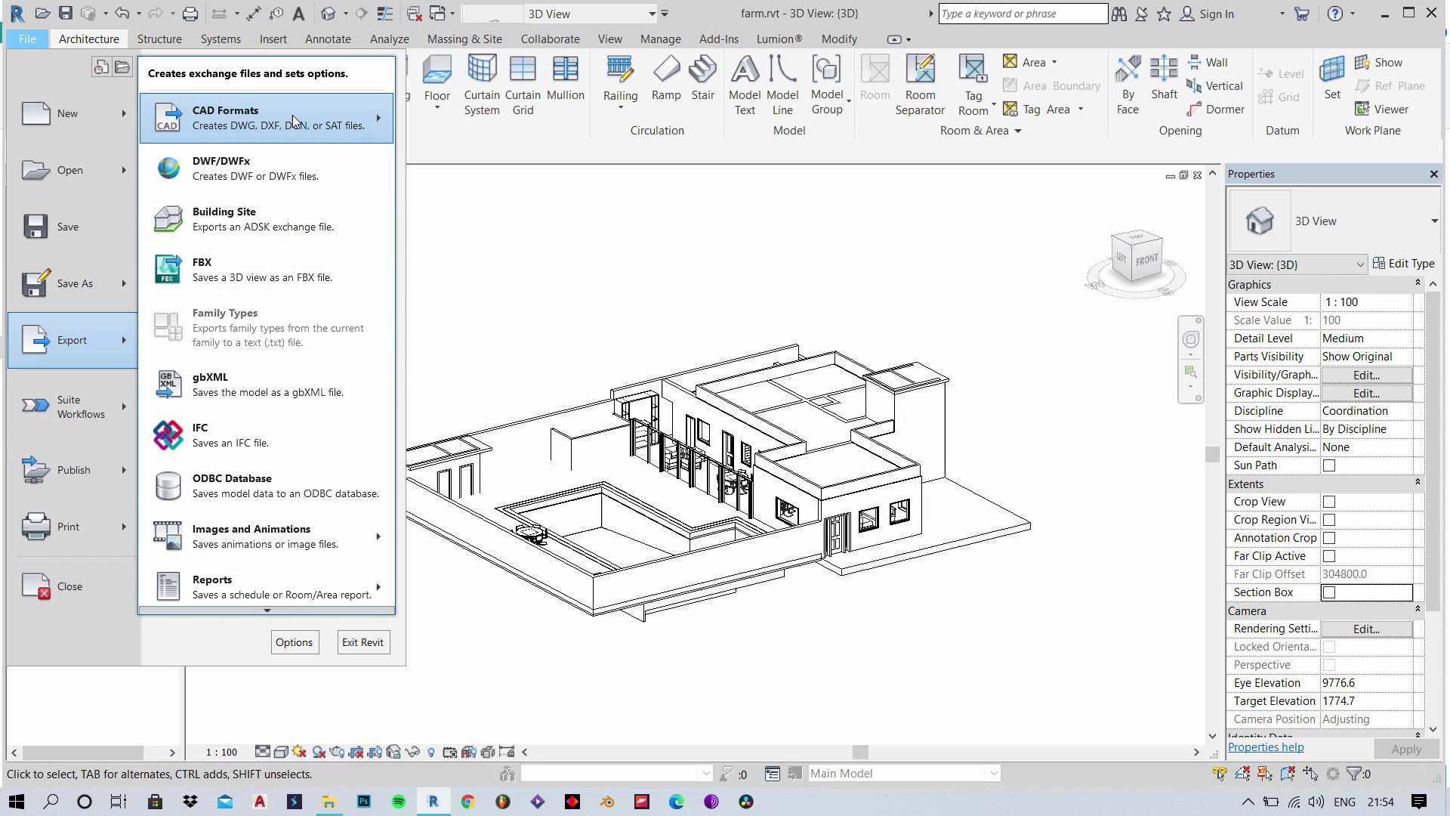
pyautogui.moveTo(297, 121)
pyautogui.click(442, 108)
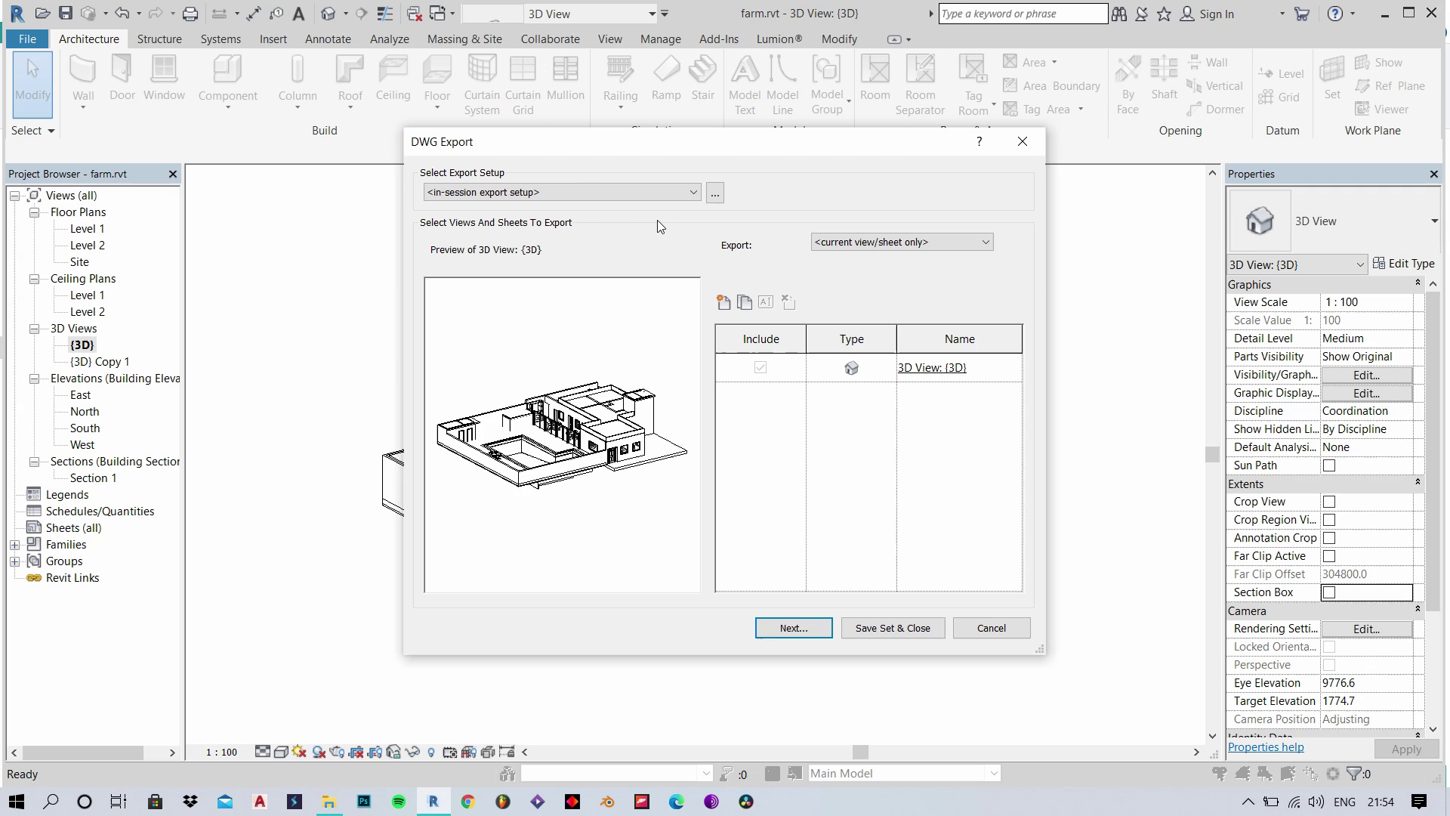
pyautogui.click(925, 242)
pyautogui.click(925, 251)
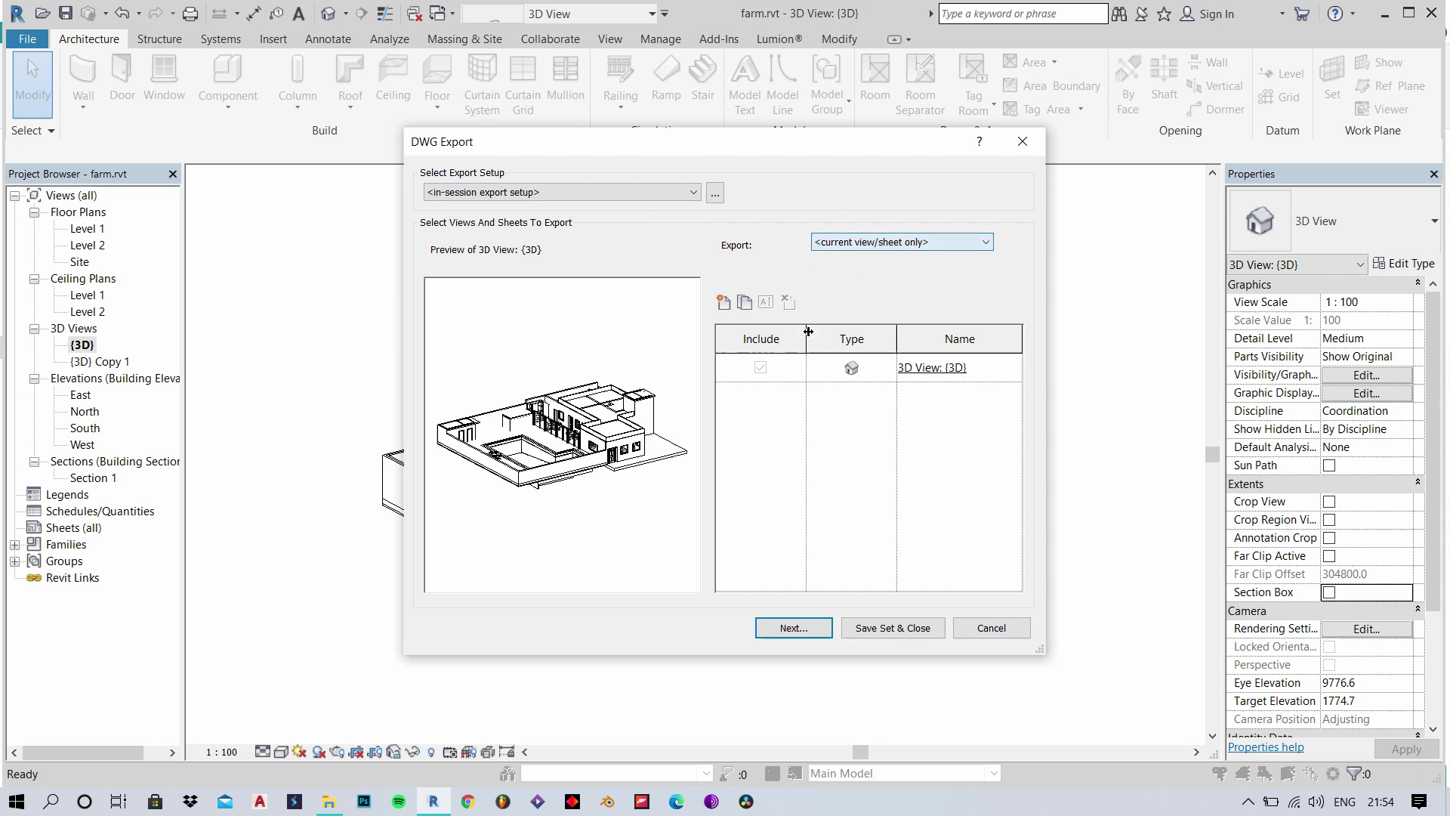
pyautogui.click(793, 628)
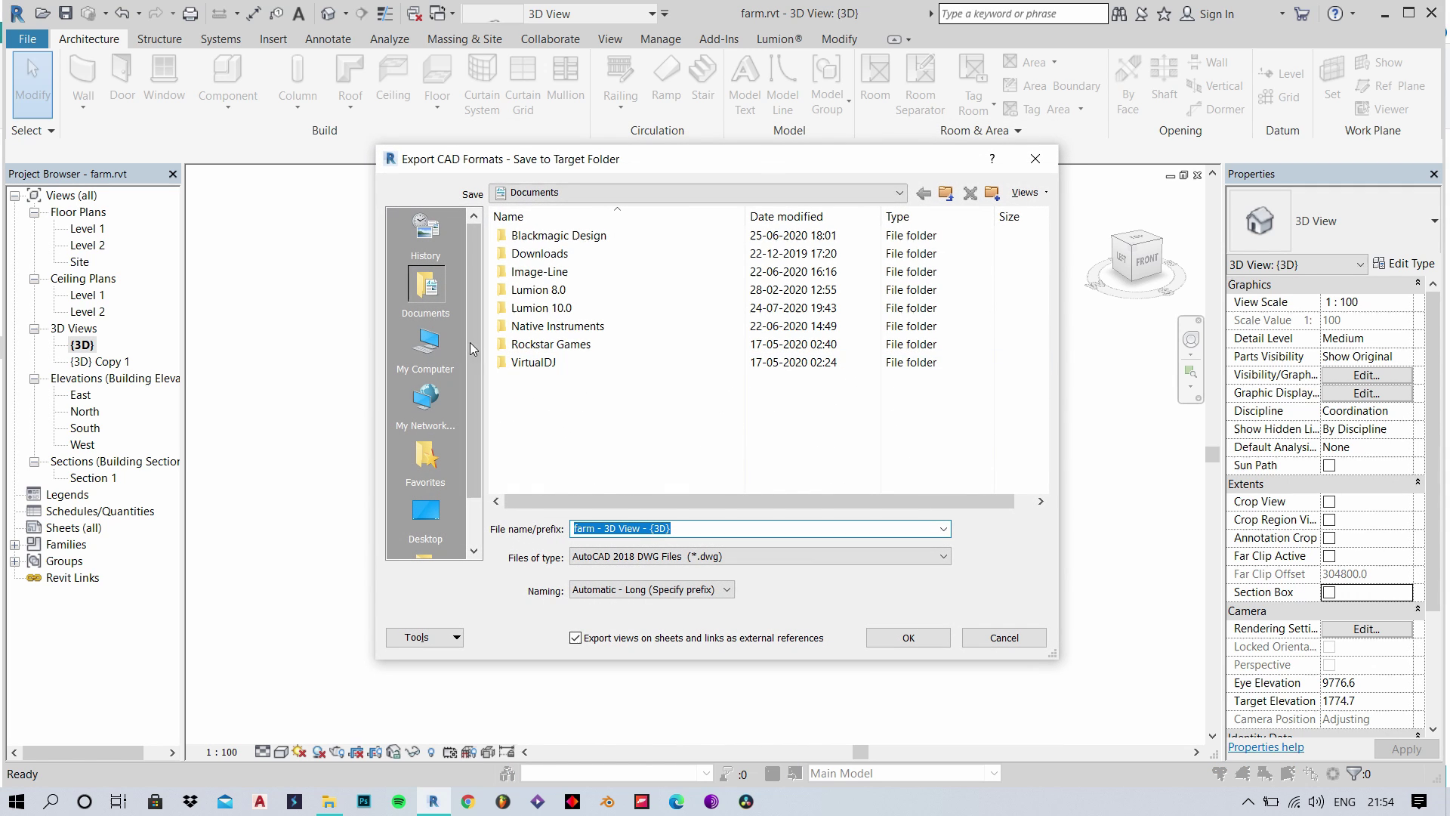
# - Export the view to DATA (D:) as an AutoCAD 2018 DWG file named farm - 3D View - {3D}
pyautogui.click(427, 339)
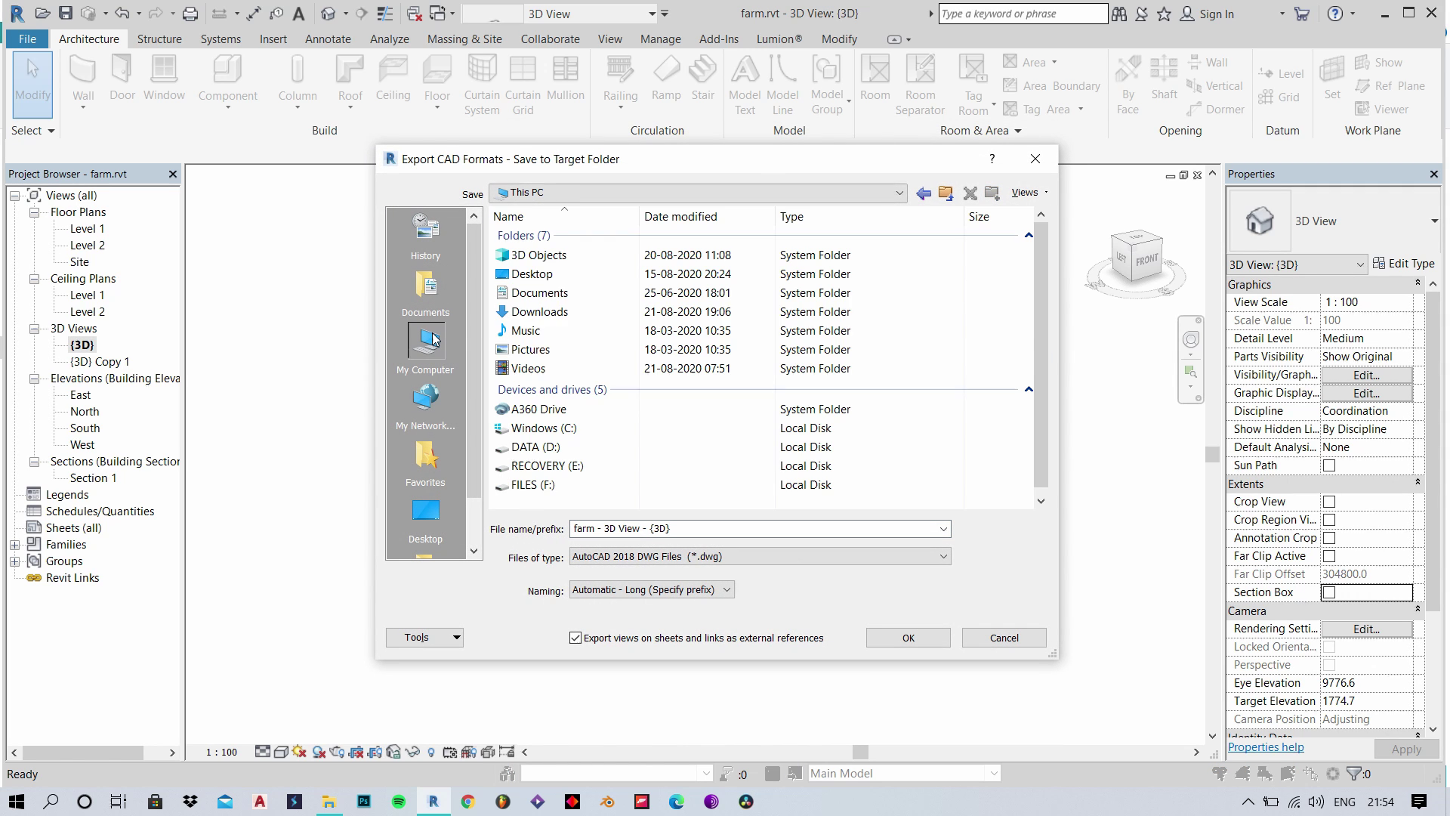
pyautogui.doubleClick(620, 449)
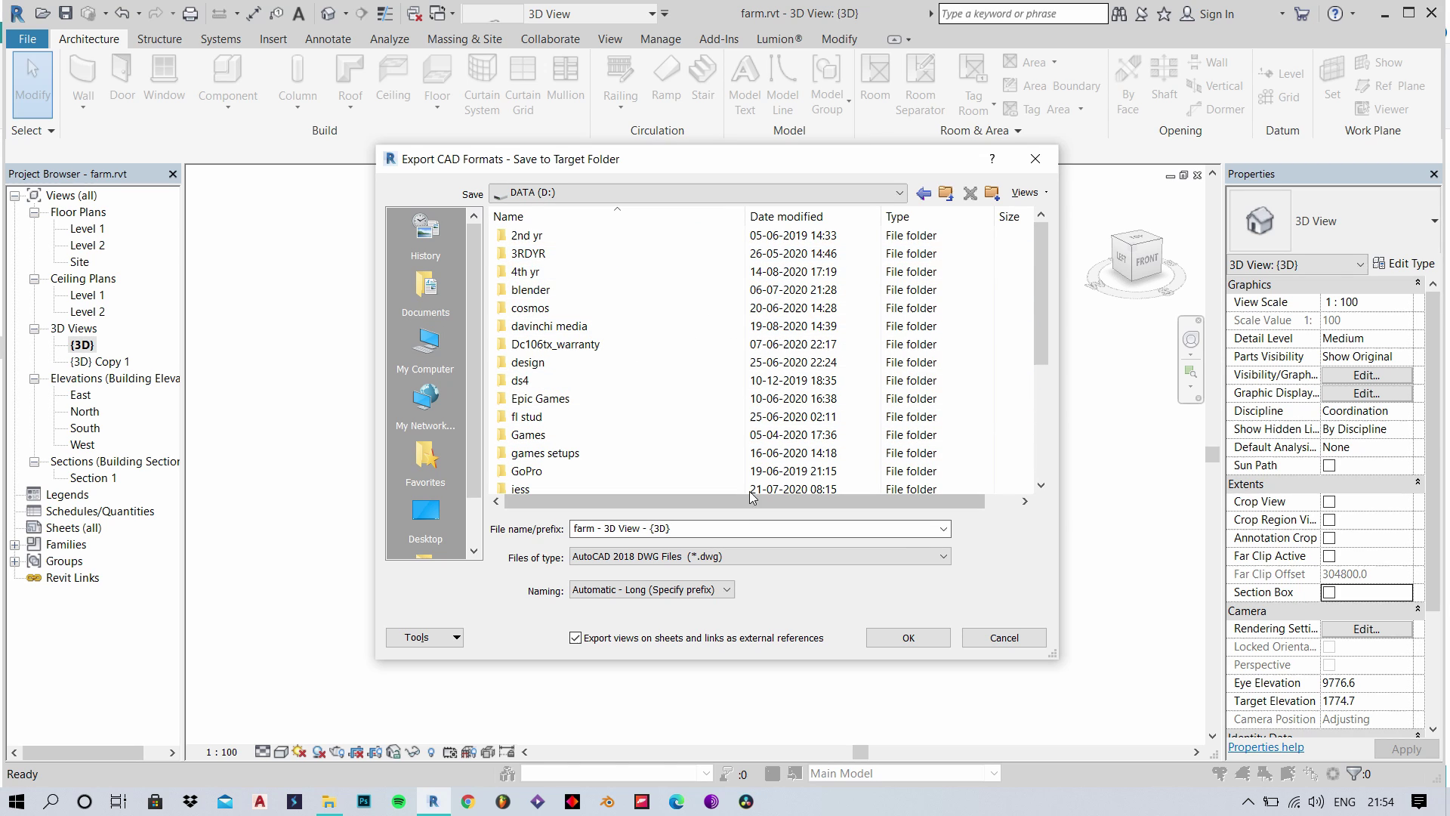
pyautogui.scroll(-4, 785, 481)
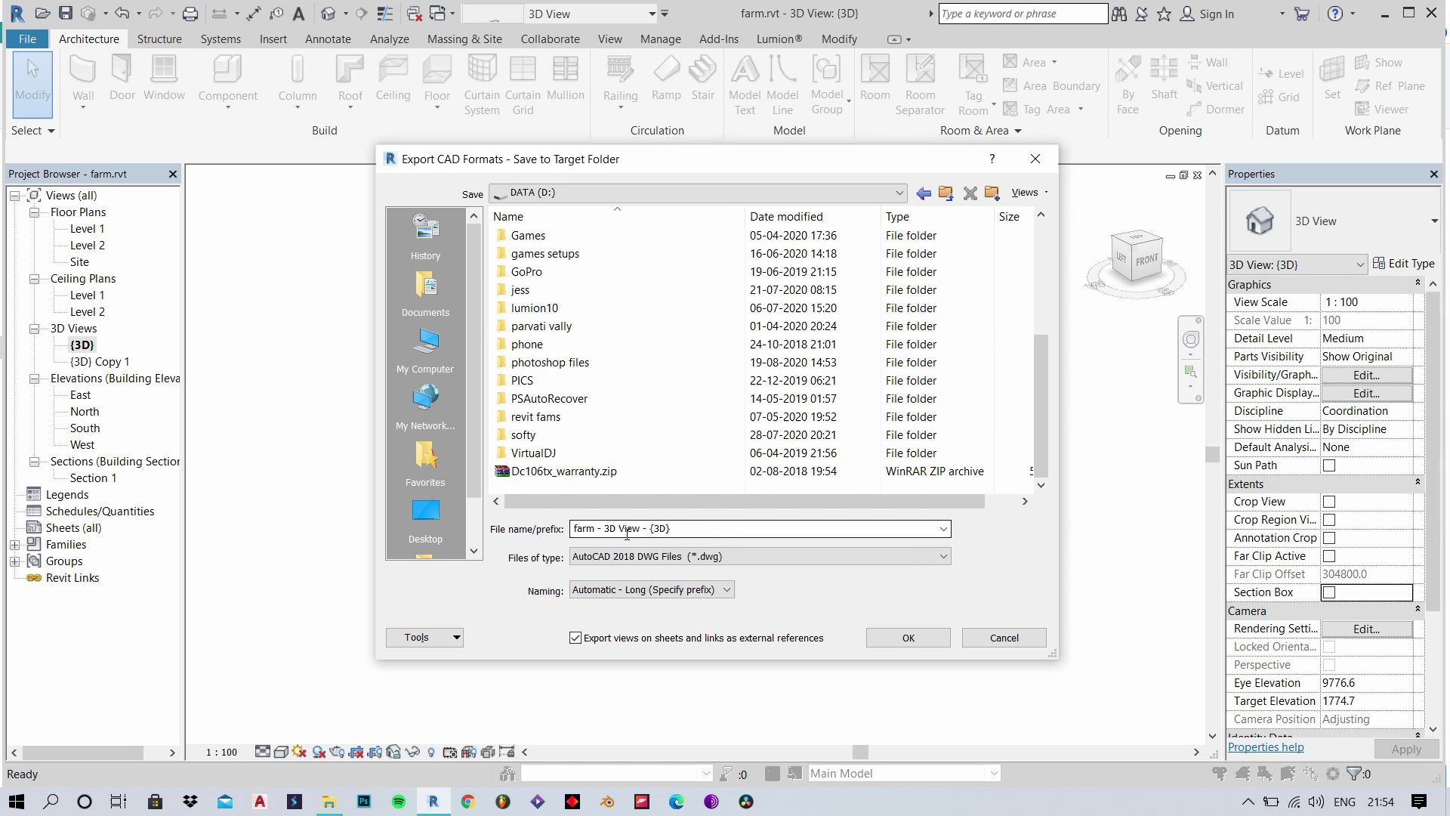
pyautogui.click(910, 638)
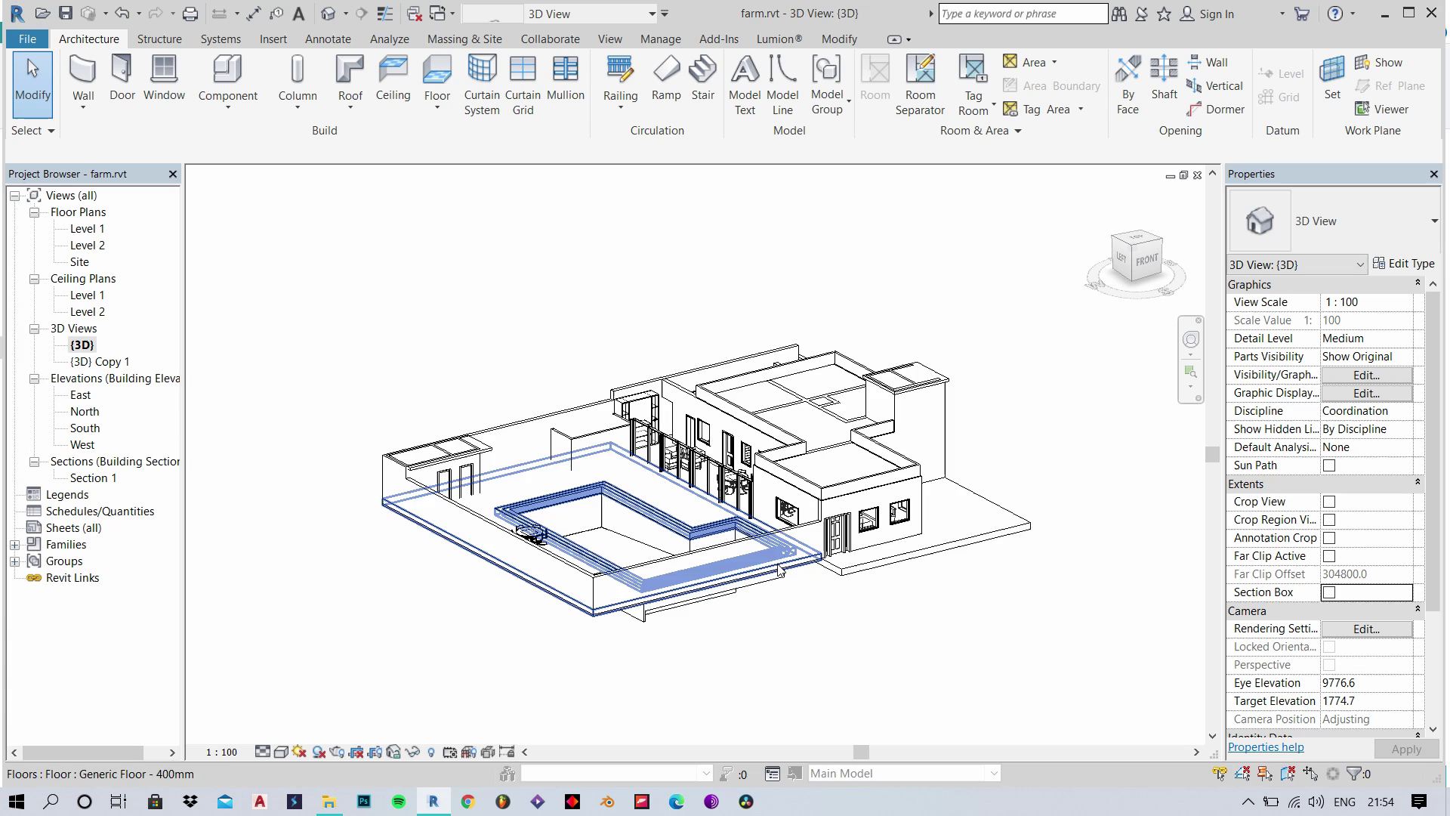
# - Close Revit without saving the changes to farm.rvt
pyautogui.keyDown('shift'); pyautogui.moveTo(717, 566); pyautogui.dragTo(882, 575, button='middle'); pyautogui.keyUp('shift')
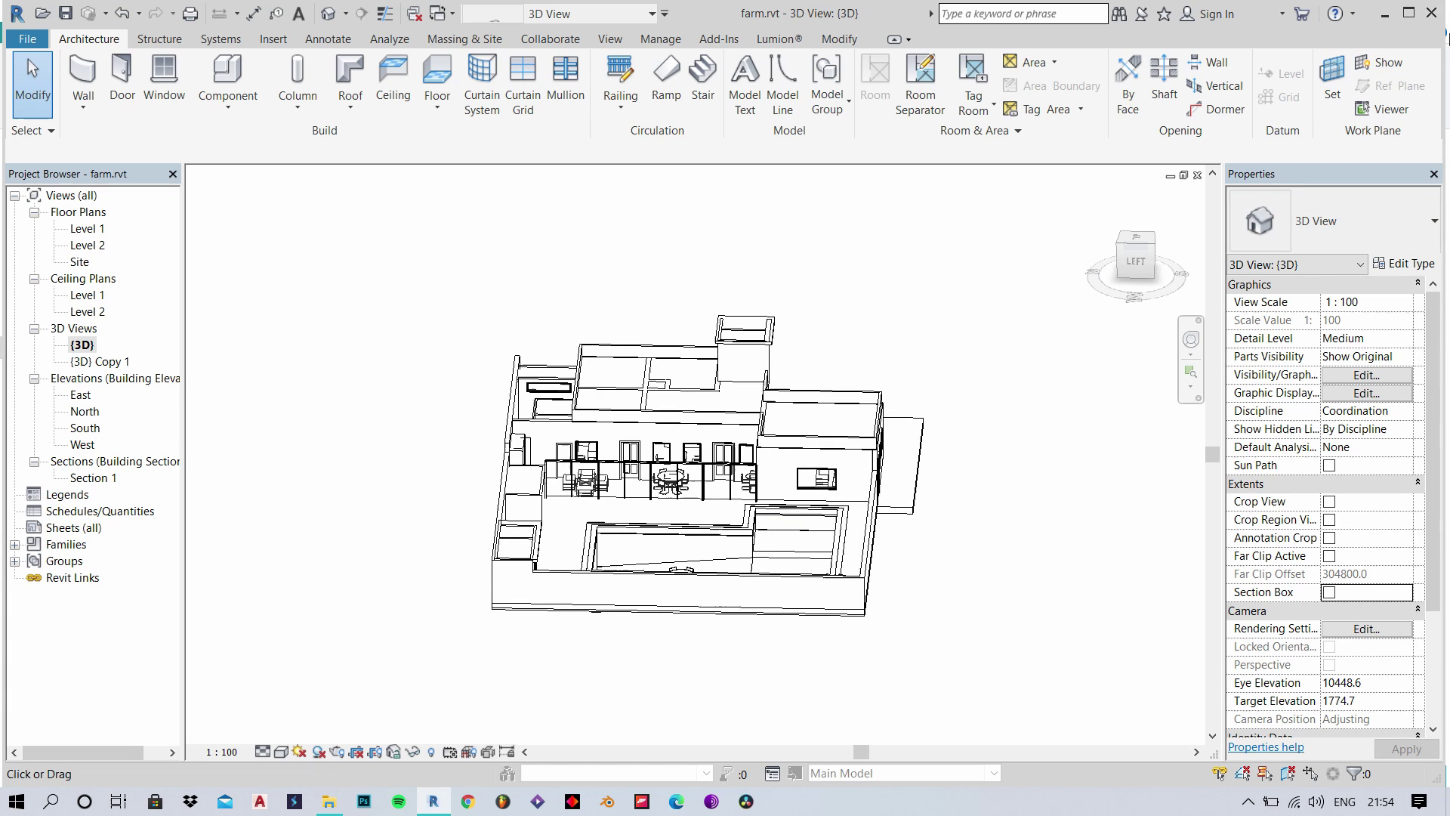
pyautogui.click(1433, 16)
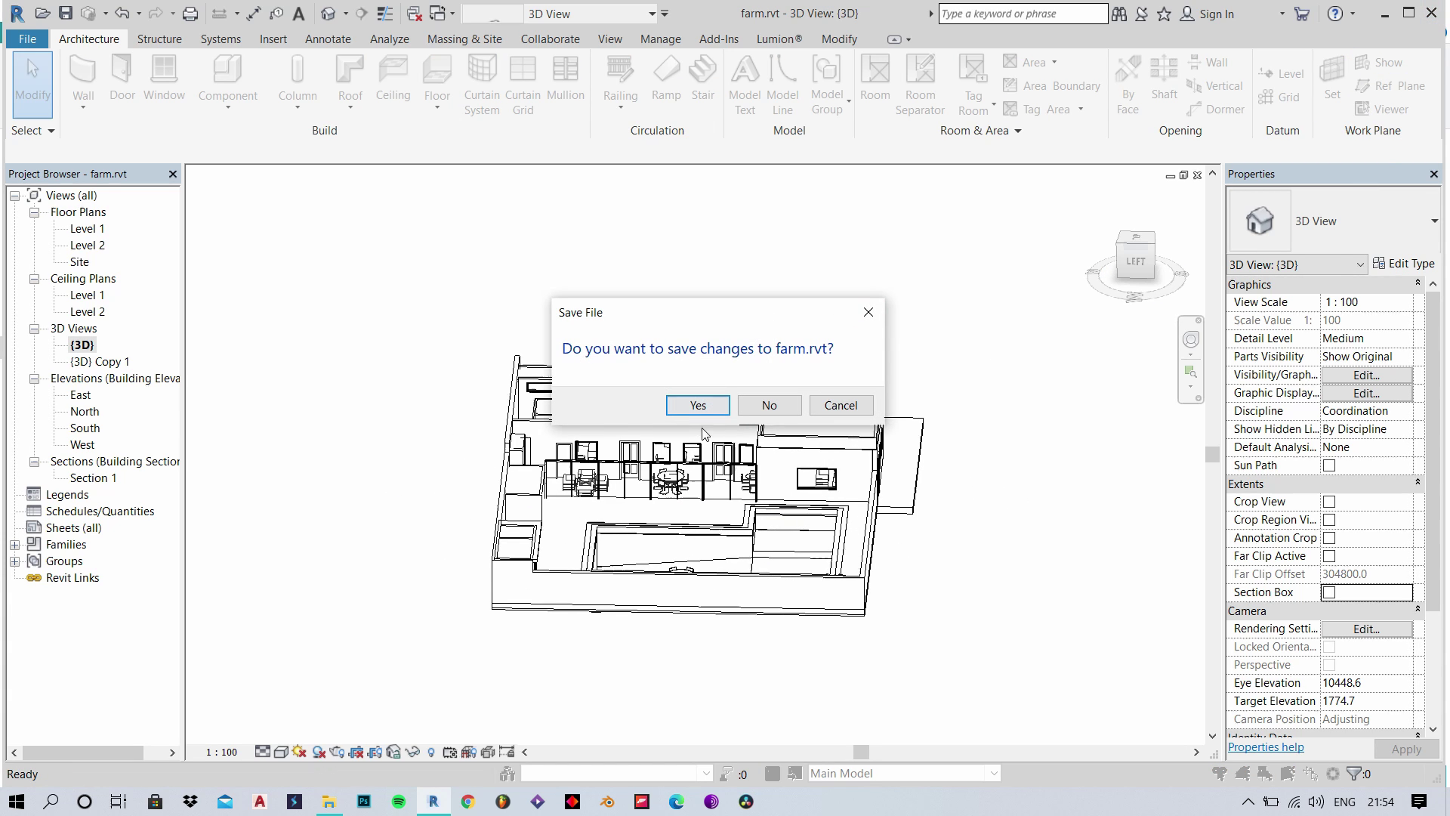
pyautogui.click(769, 406)
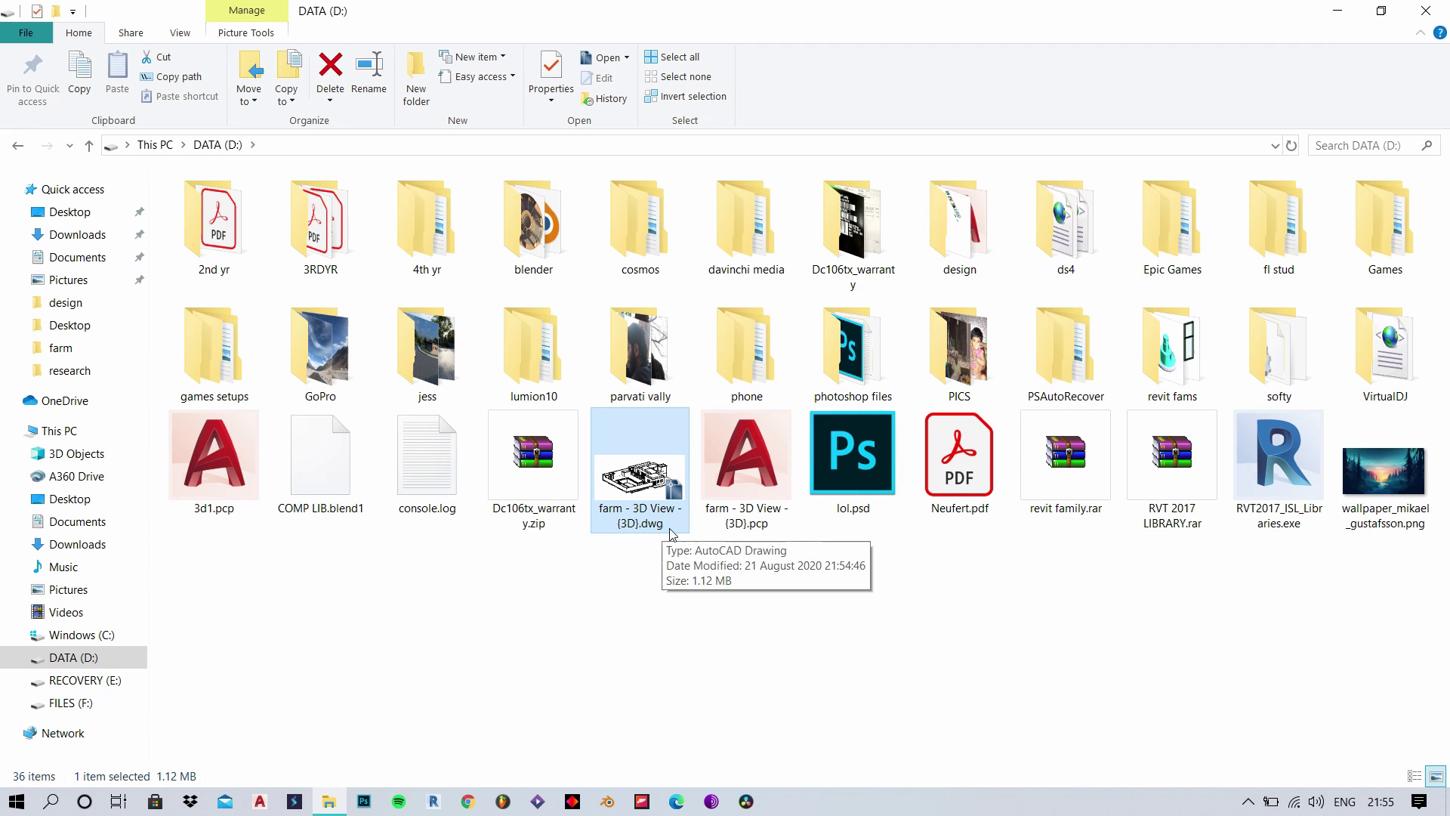
# - Open farm - 3D View - {3D}.dwg in AutoCAD, resave it over the original as an AutoCAD 2010/LT2010 drawing, and close AutoCAD
pyautogui.doubleClick(650, 471)
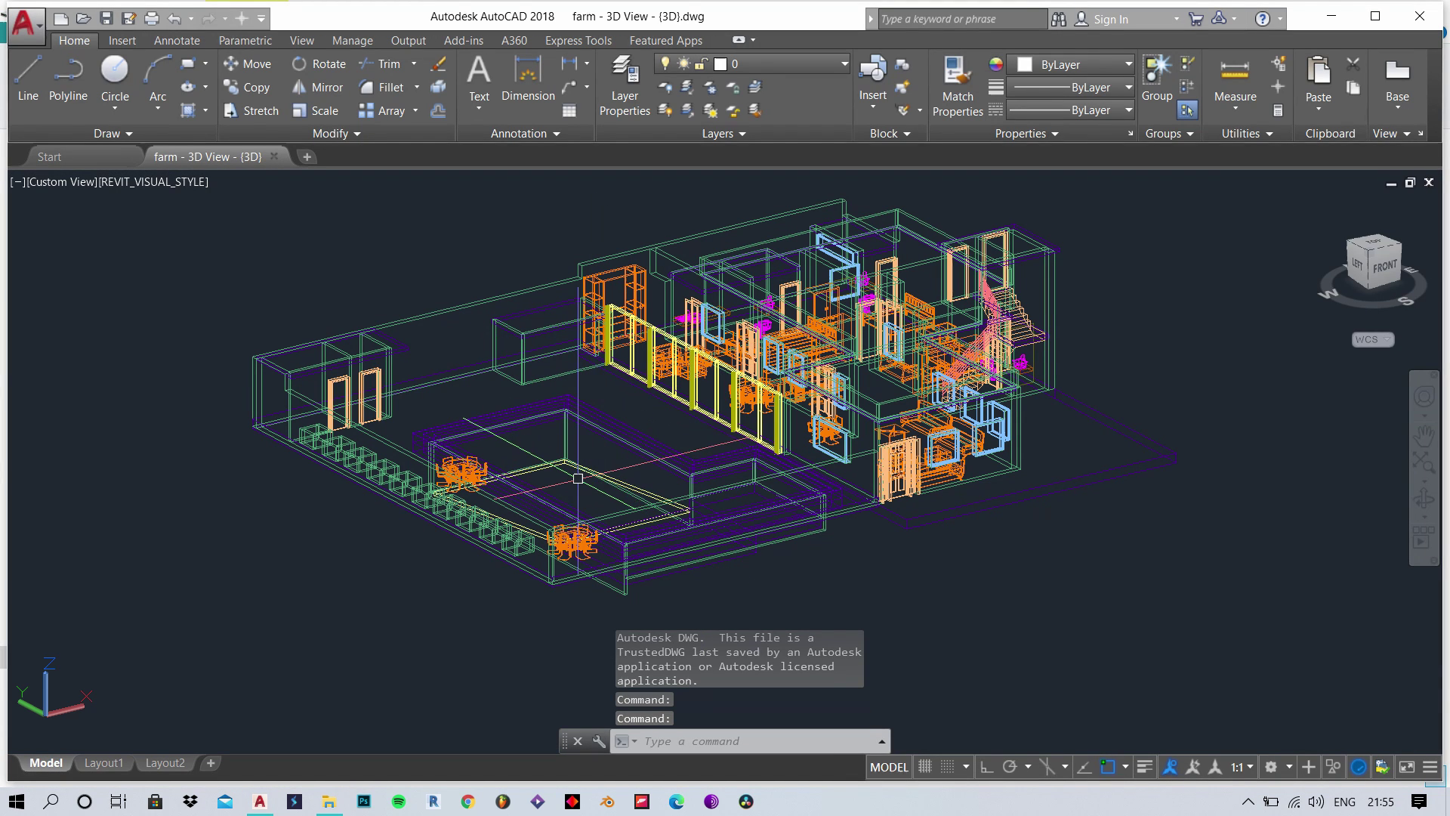
pyautogui.moveTo(576, 481)
pyautogui.mouseDown(button='middle')
pyautogui.moveTo(599, 514)
pyautogui.moveTo(566, 572)
pyautogui.mouseUp(button='middle')
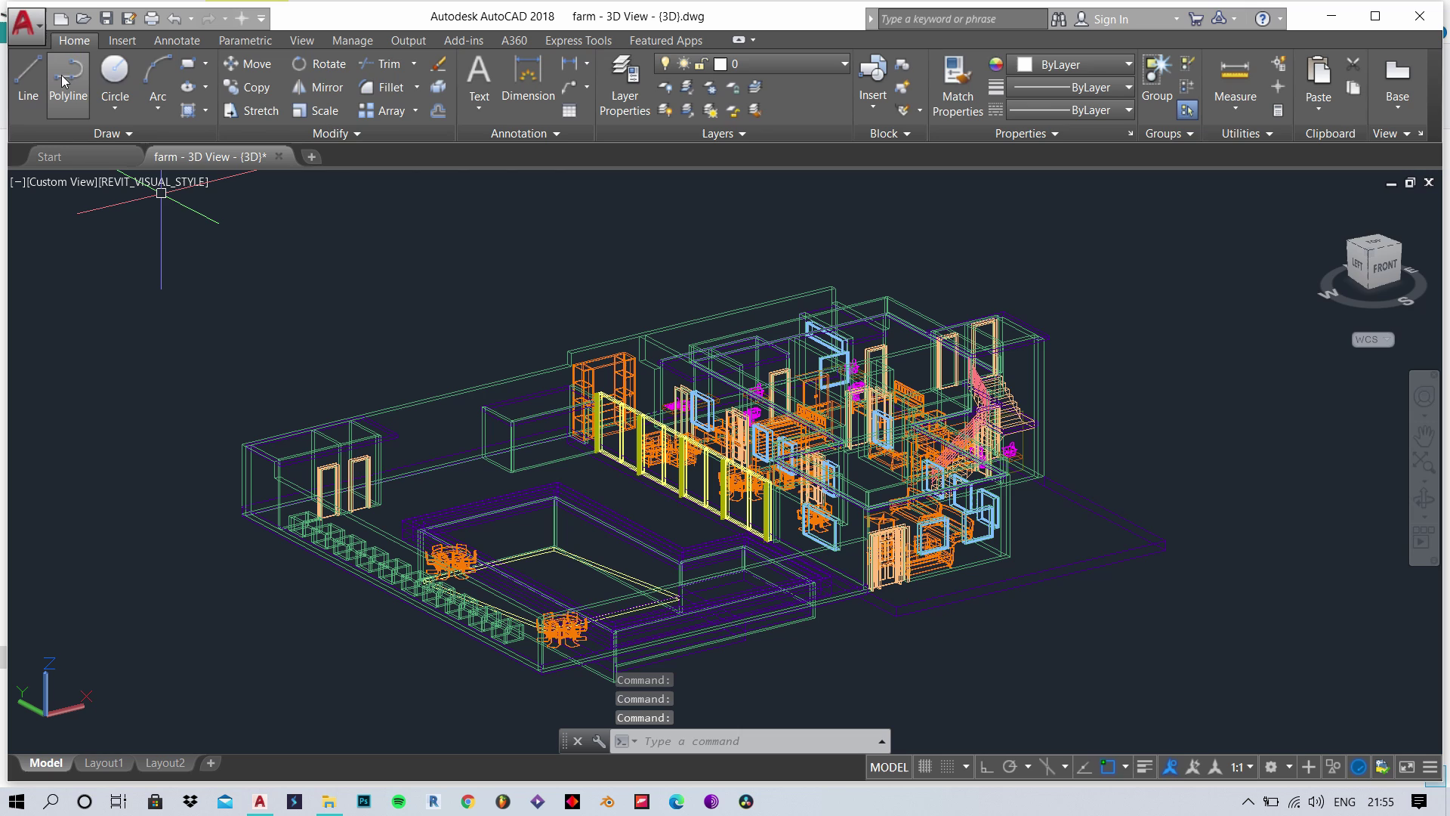
pyautogui.click(30, 38)
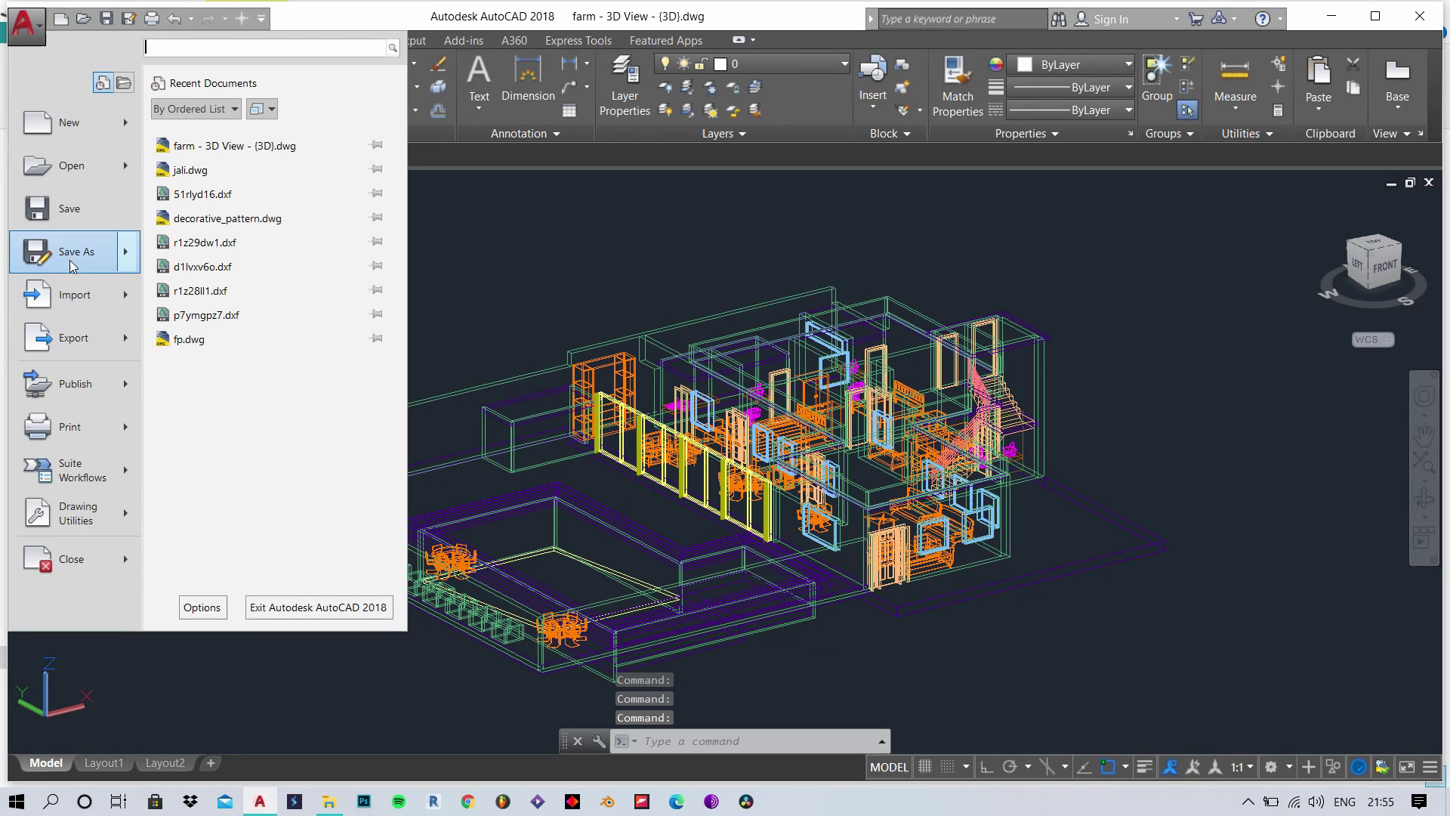
pyautogui.click(94, 259)
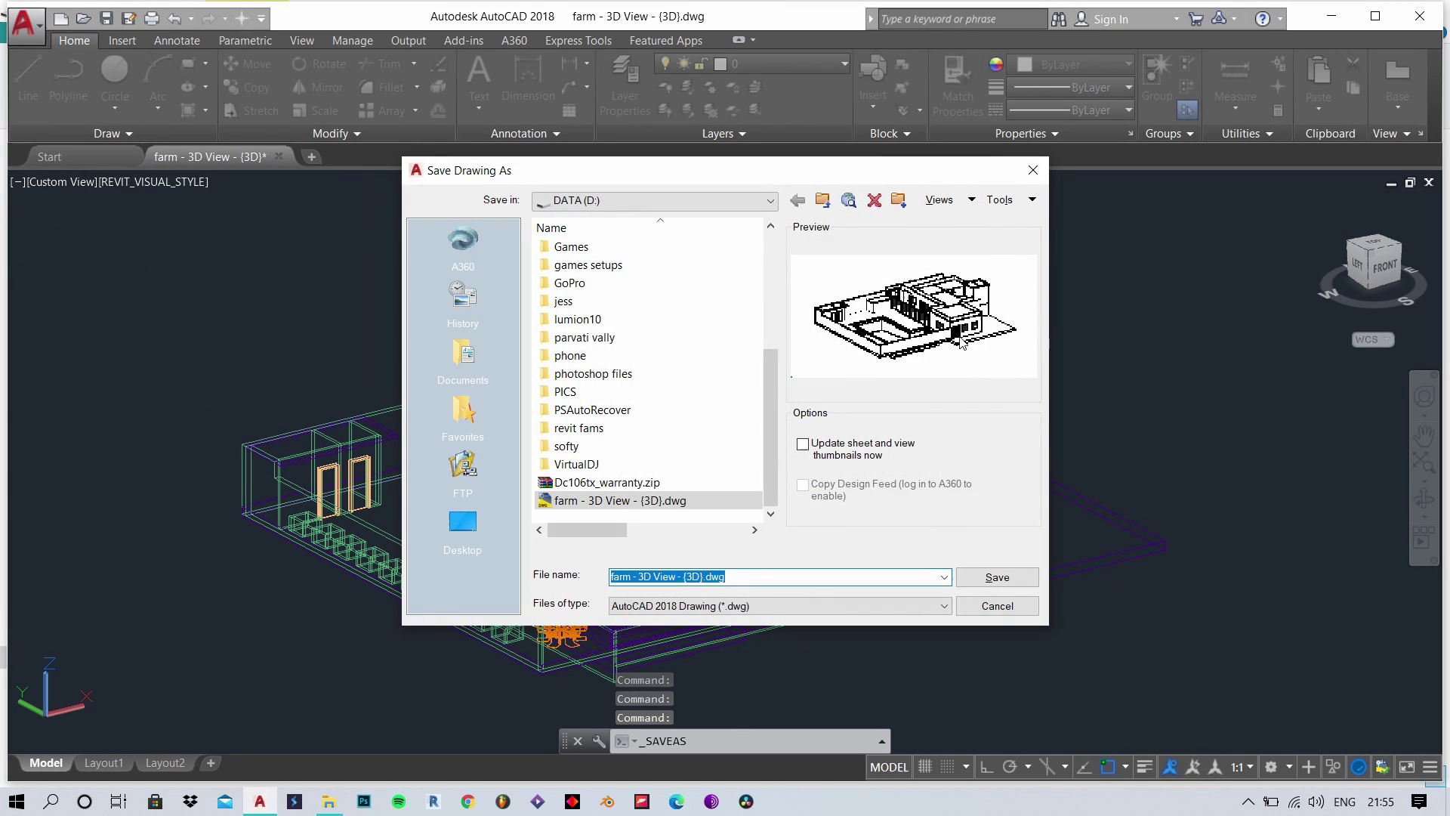
pyautogui.click(811, 604)
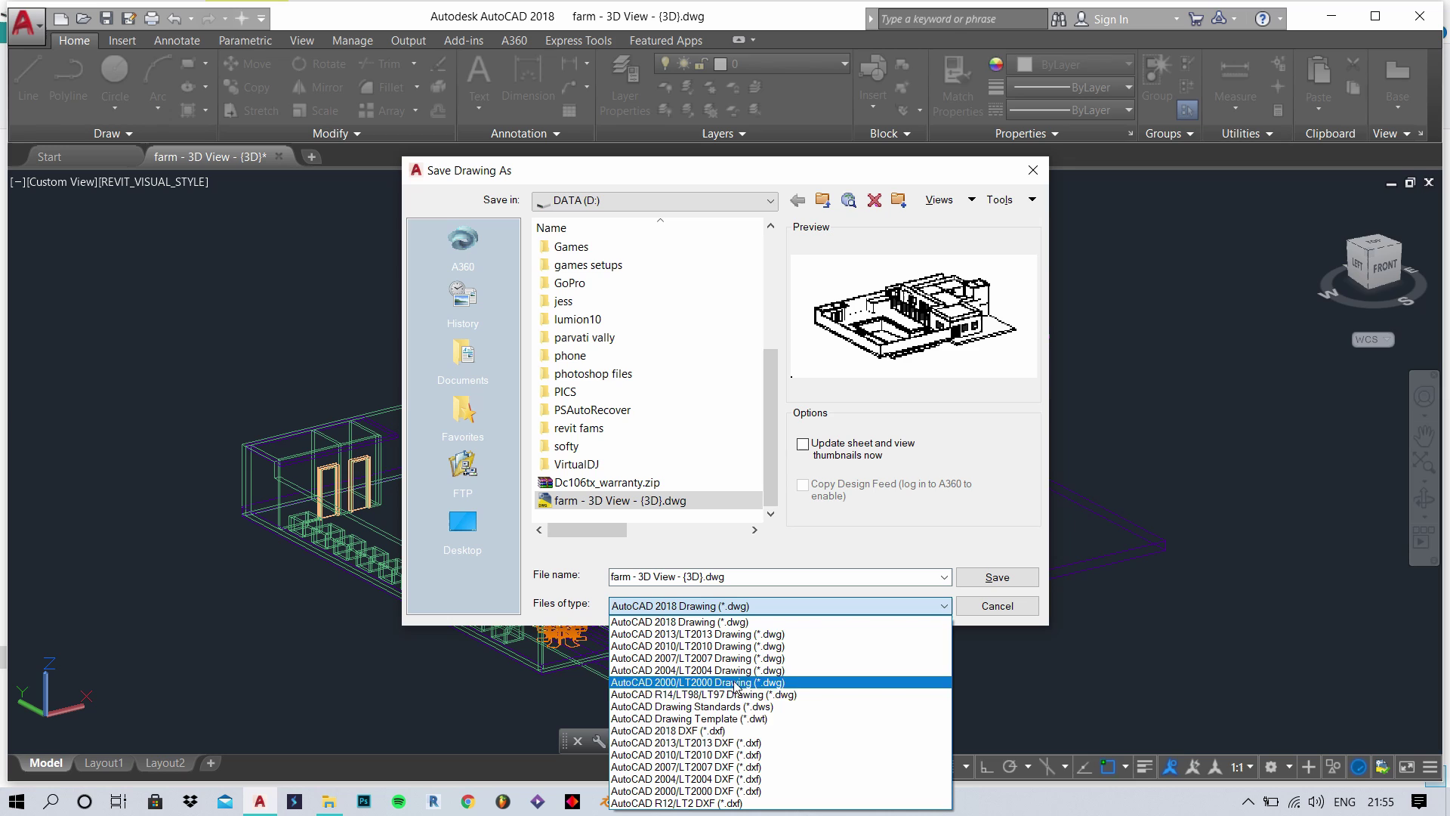
pyautogui.click(701, 647)
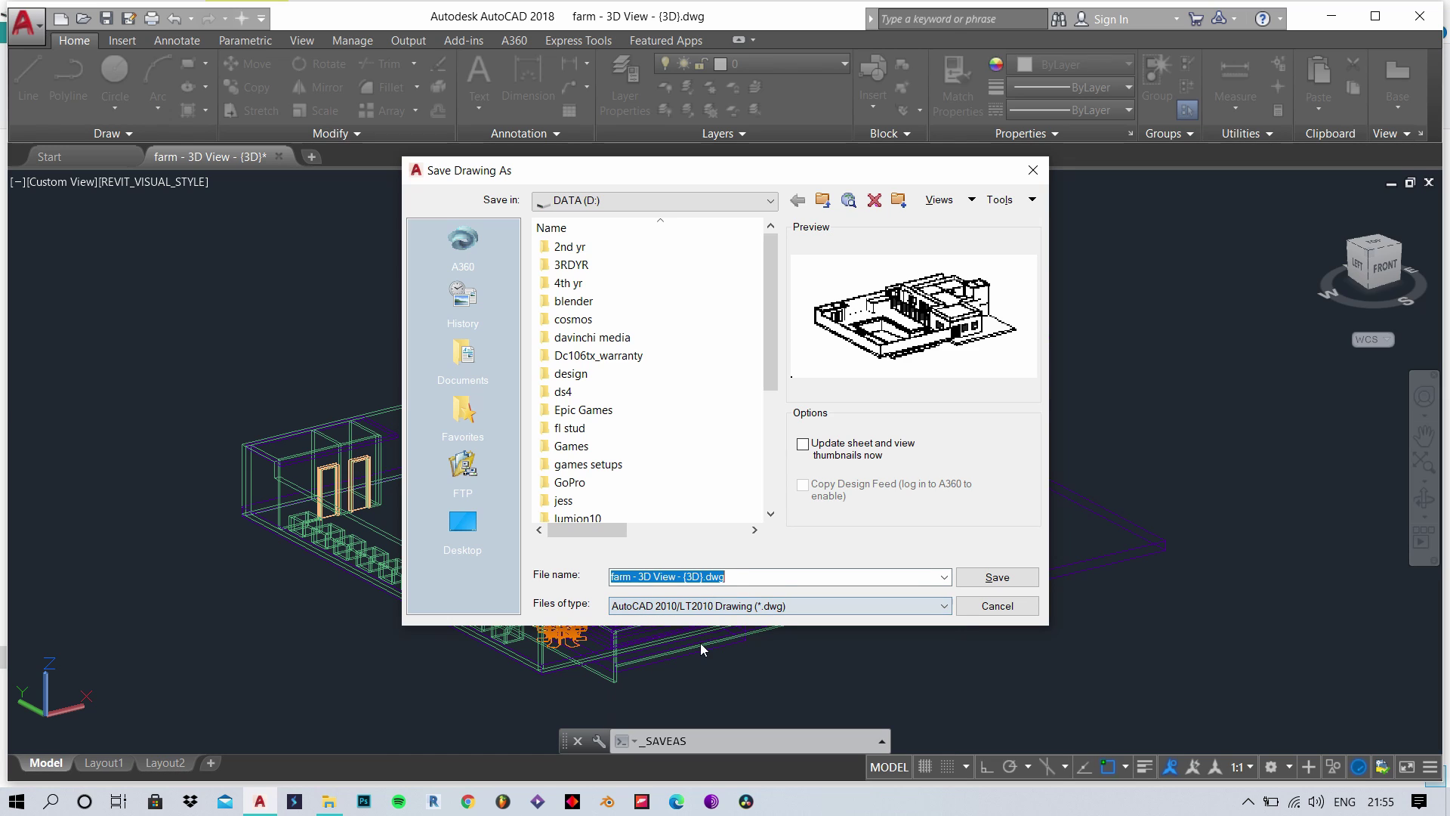
pyautogui.click(994, 574)
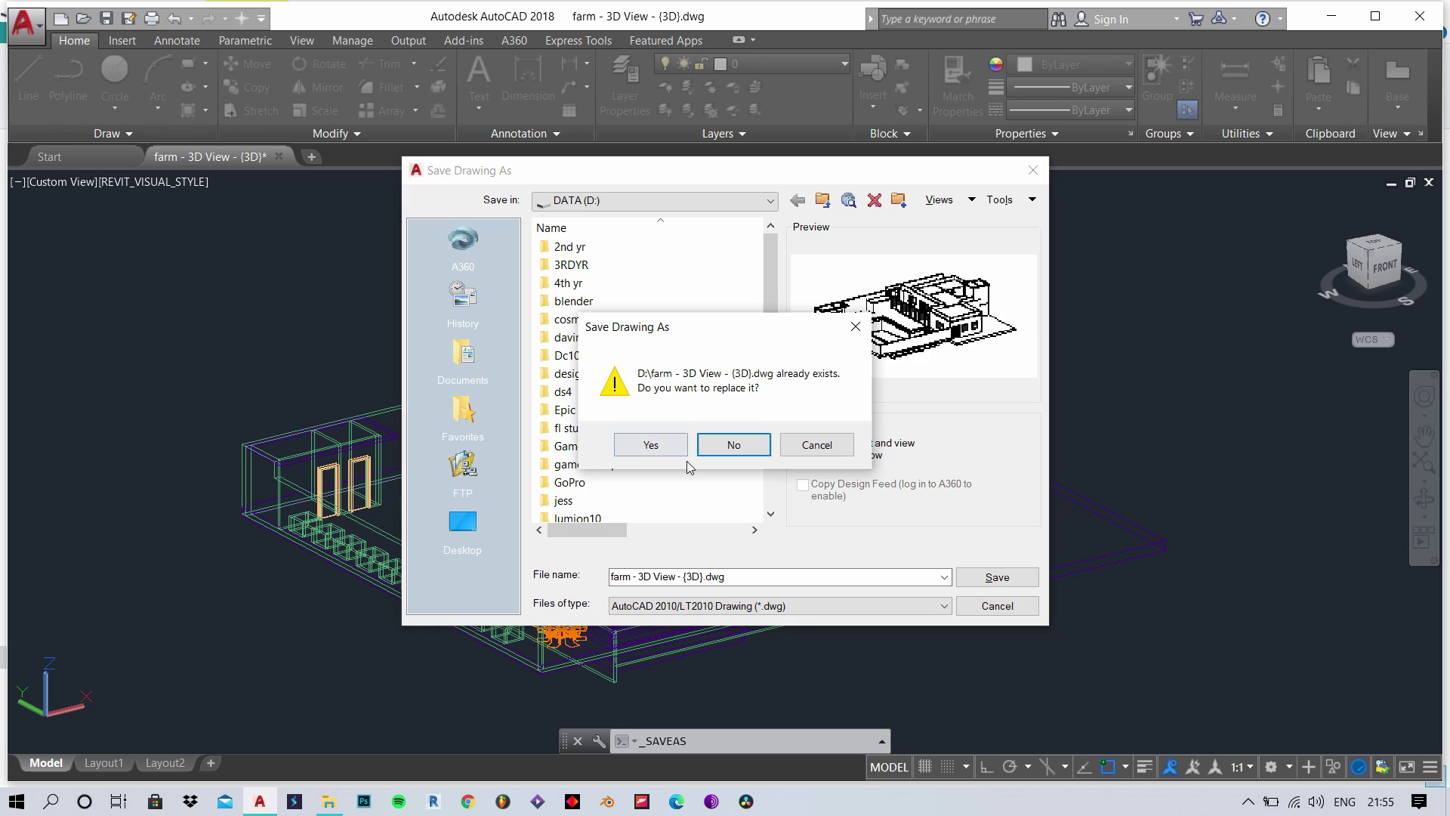
pyautogui.click(663, 446)
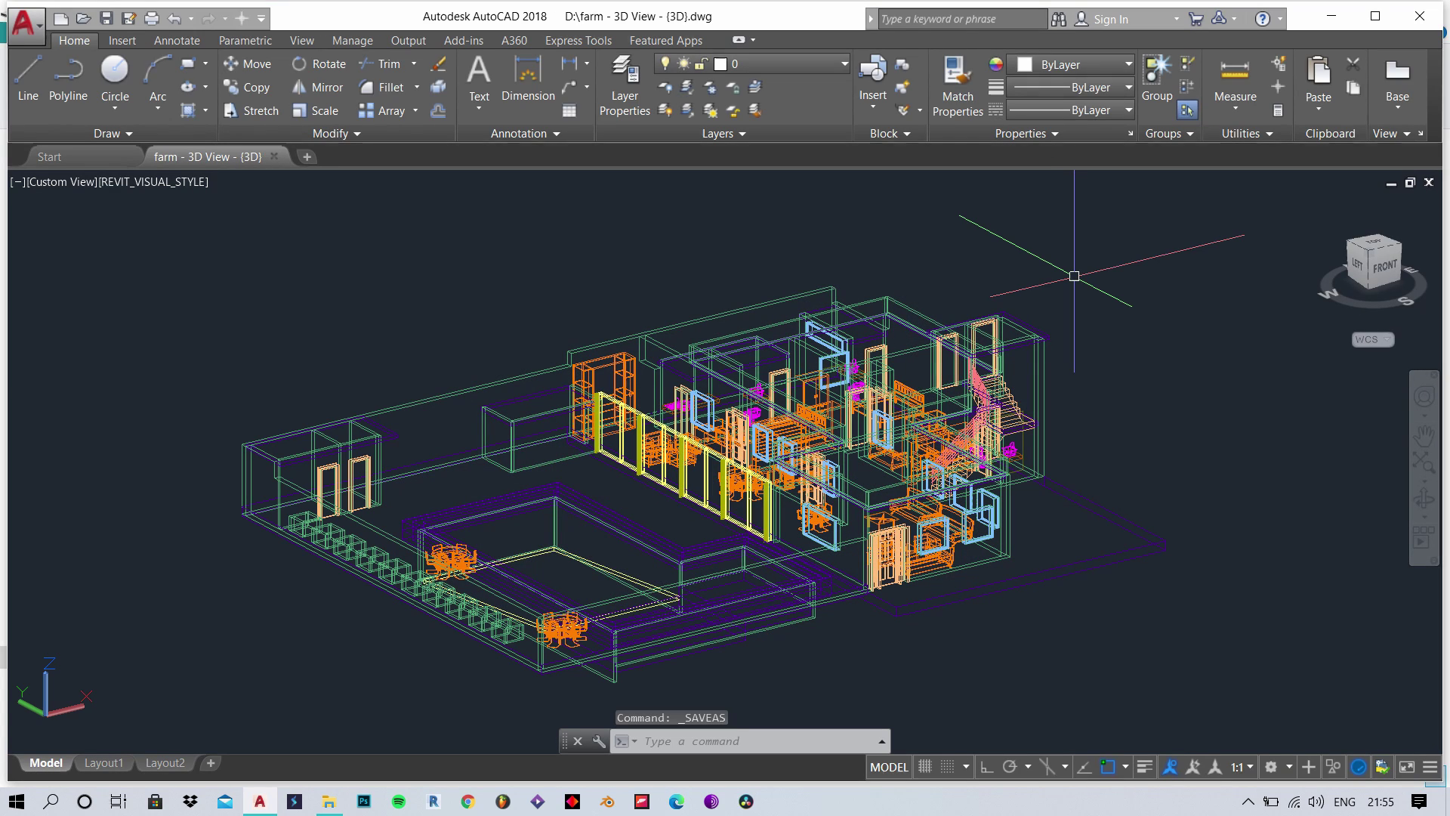
pyautogui.click(1419, 16)
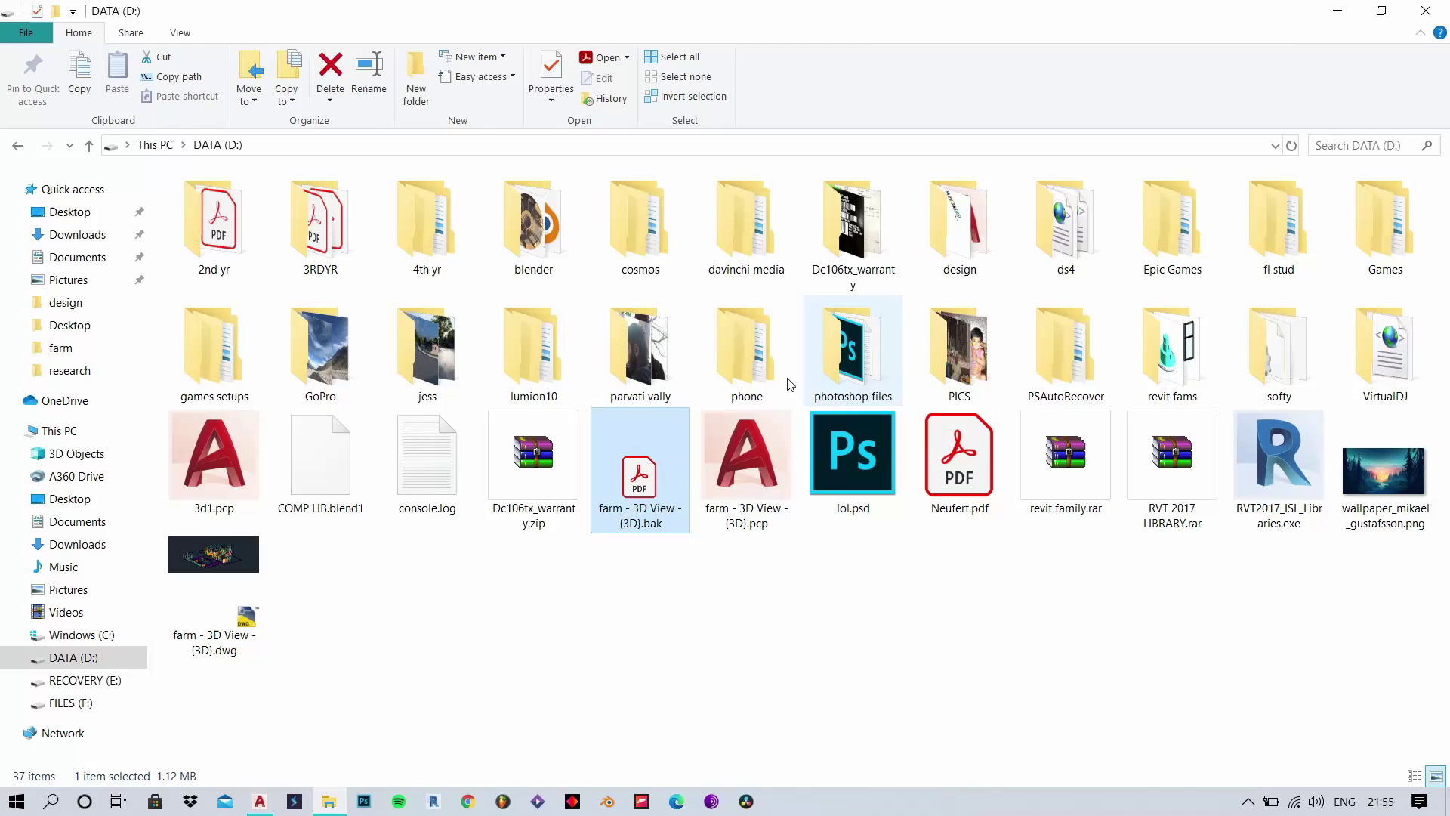
# - Launch SketchUp with a new untitled model
pyautogui.rightClick(506, 598)
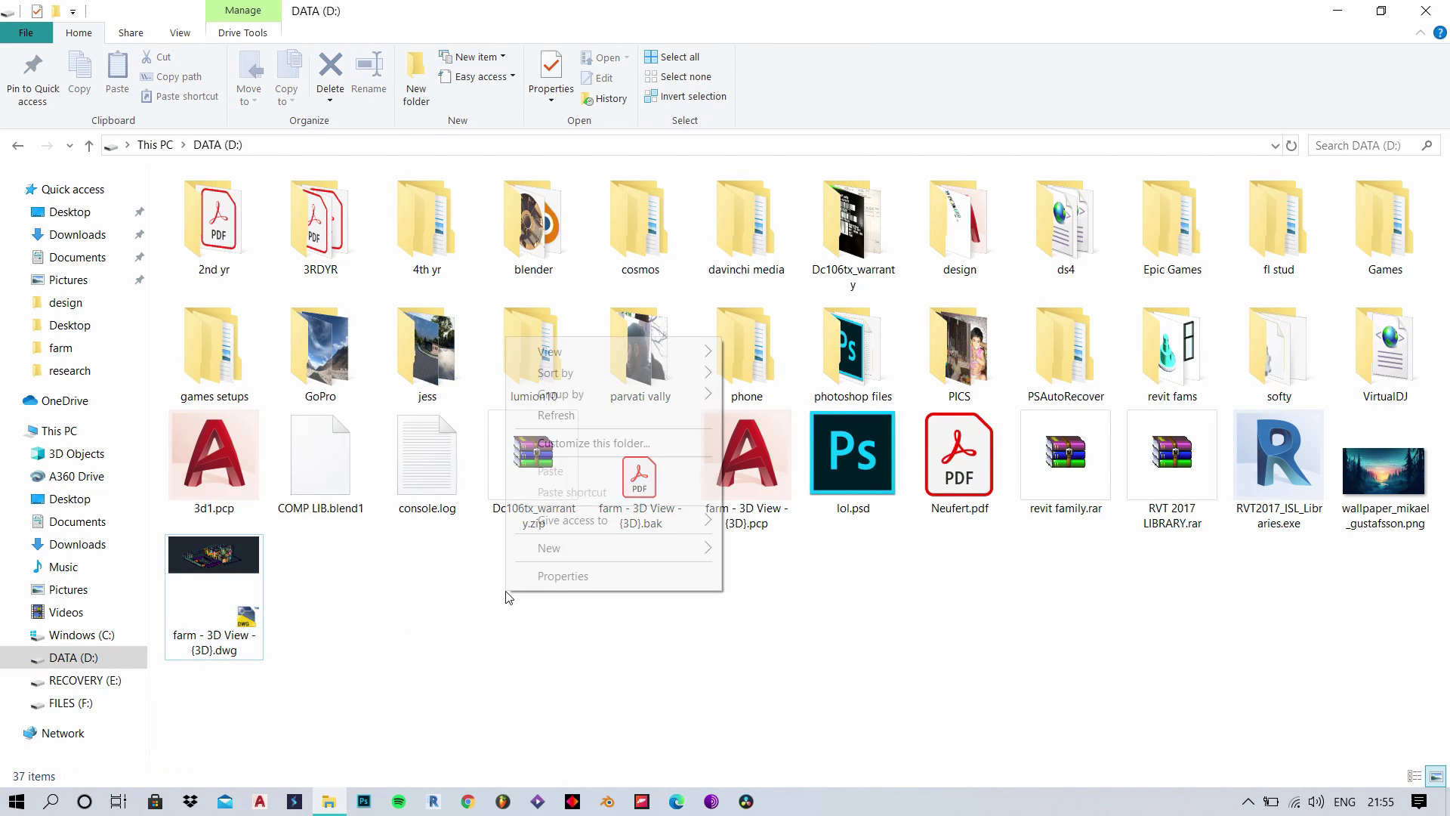
pyautogui.click(436, 647)
pyautogui.press('super')
pyautogui.write('sk')
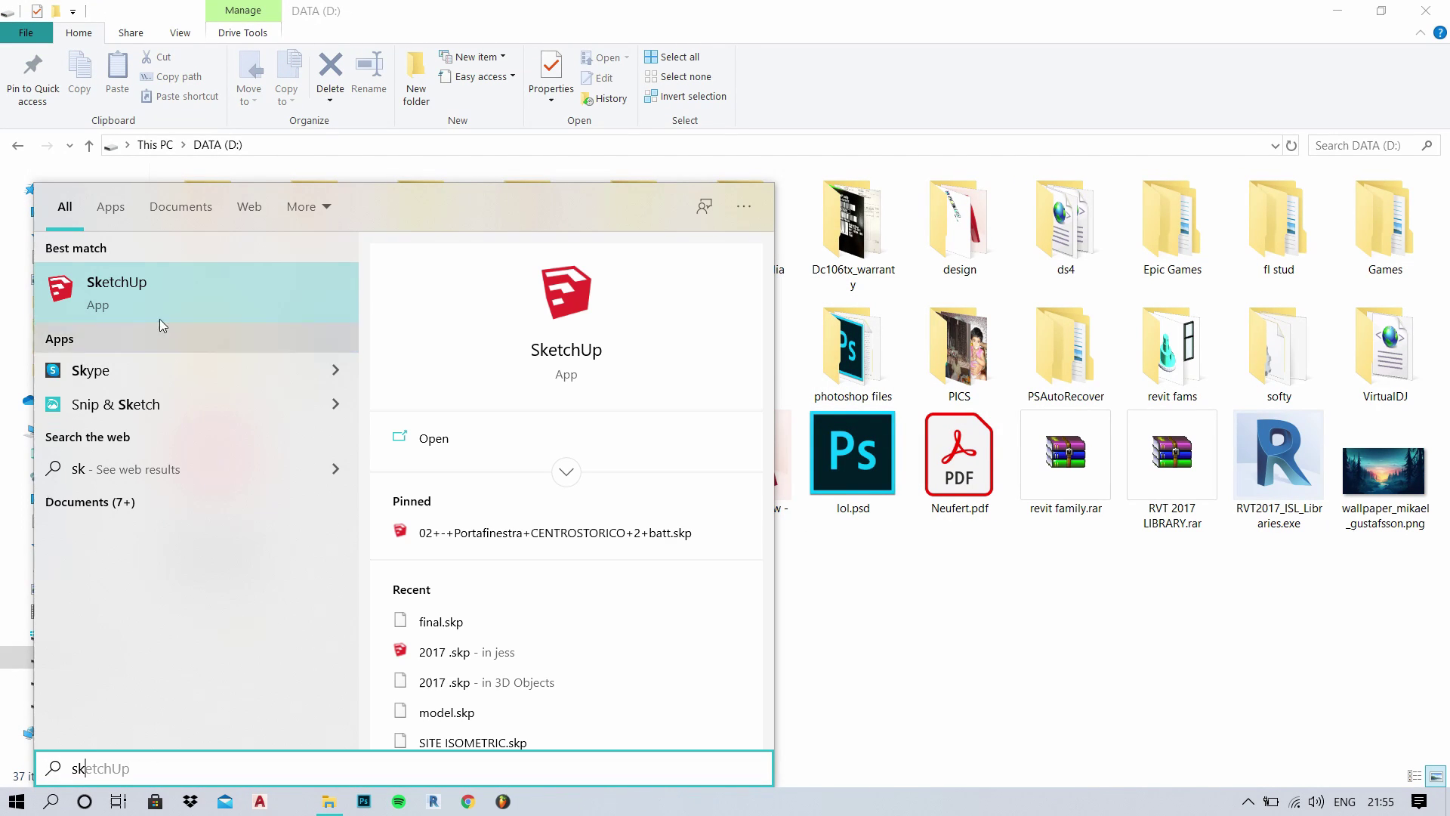
pyautogui.click(160, 320)
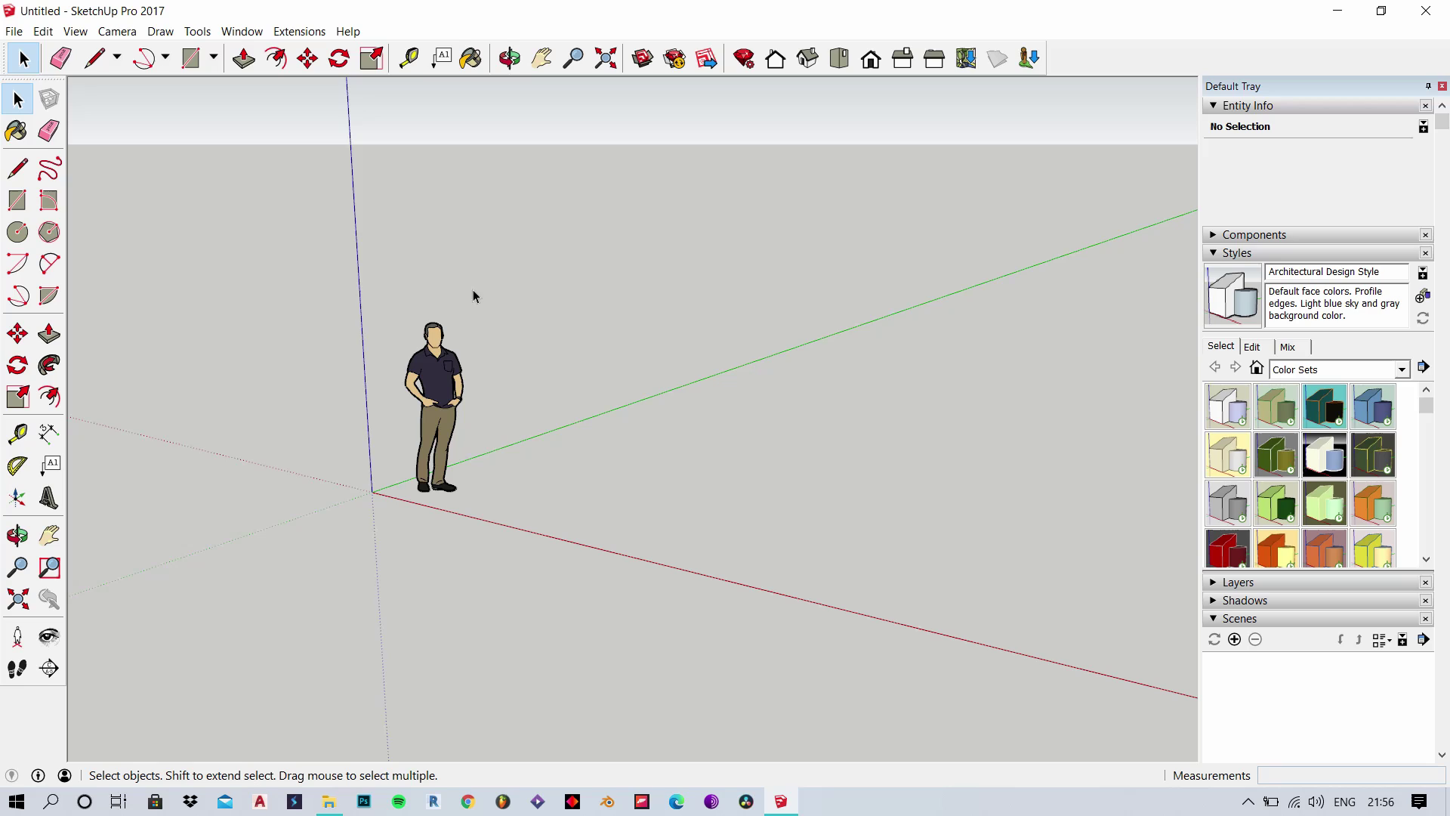
# - Import farm - 3D View - {3D}.dwg from DATA (D:) into the model and dismiss the import results
pyautogui.click(13, 31)
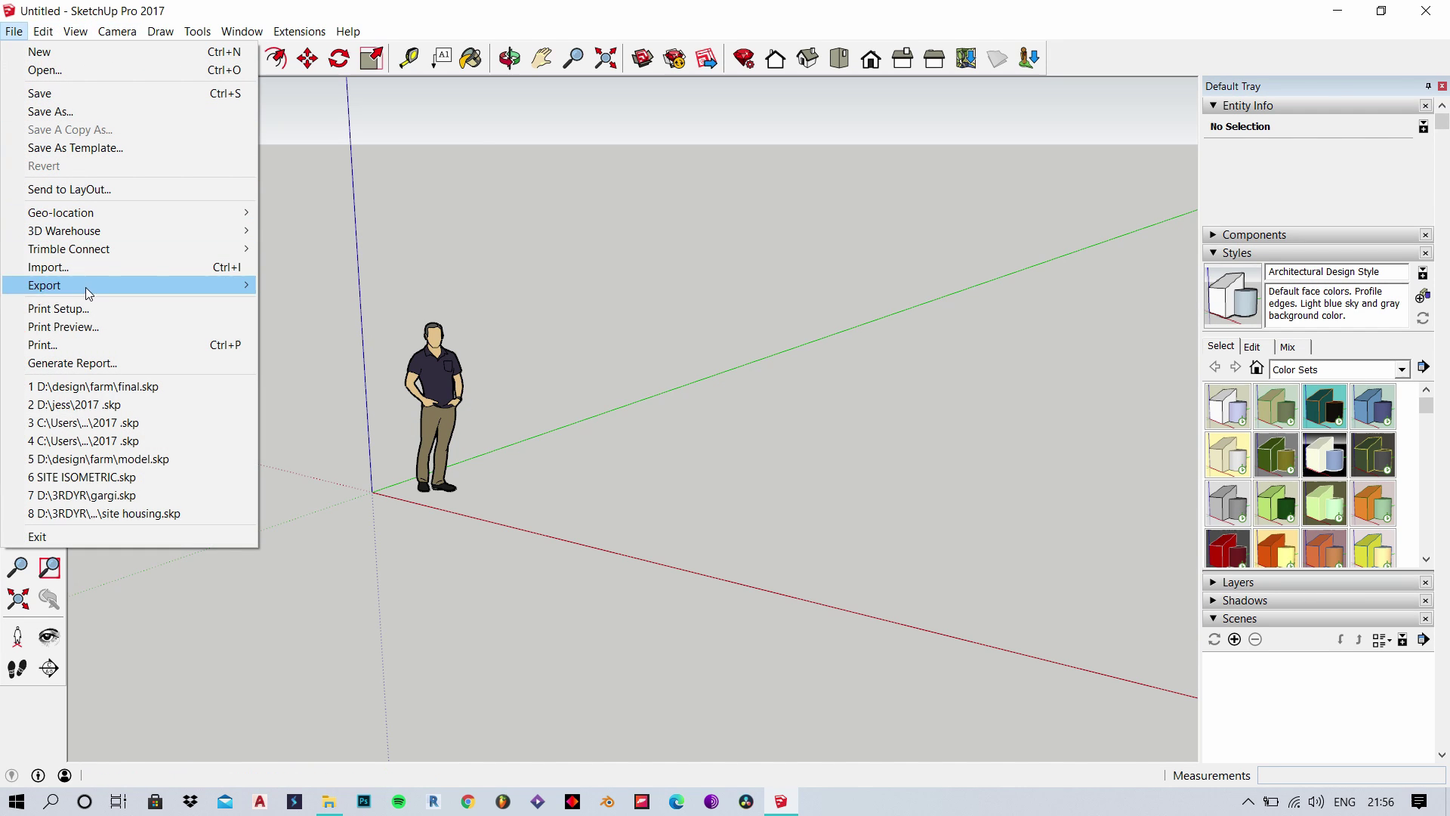
pyautogui.click(187, 266)
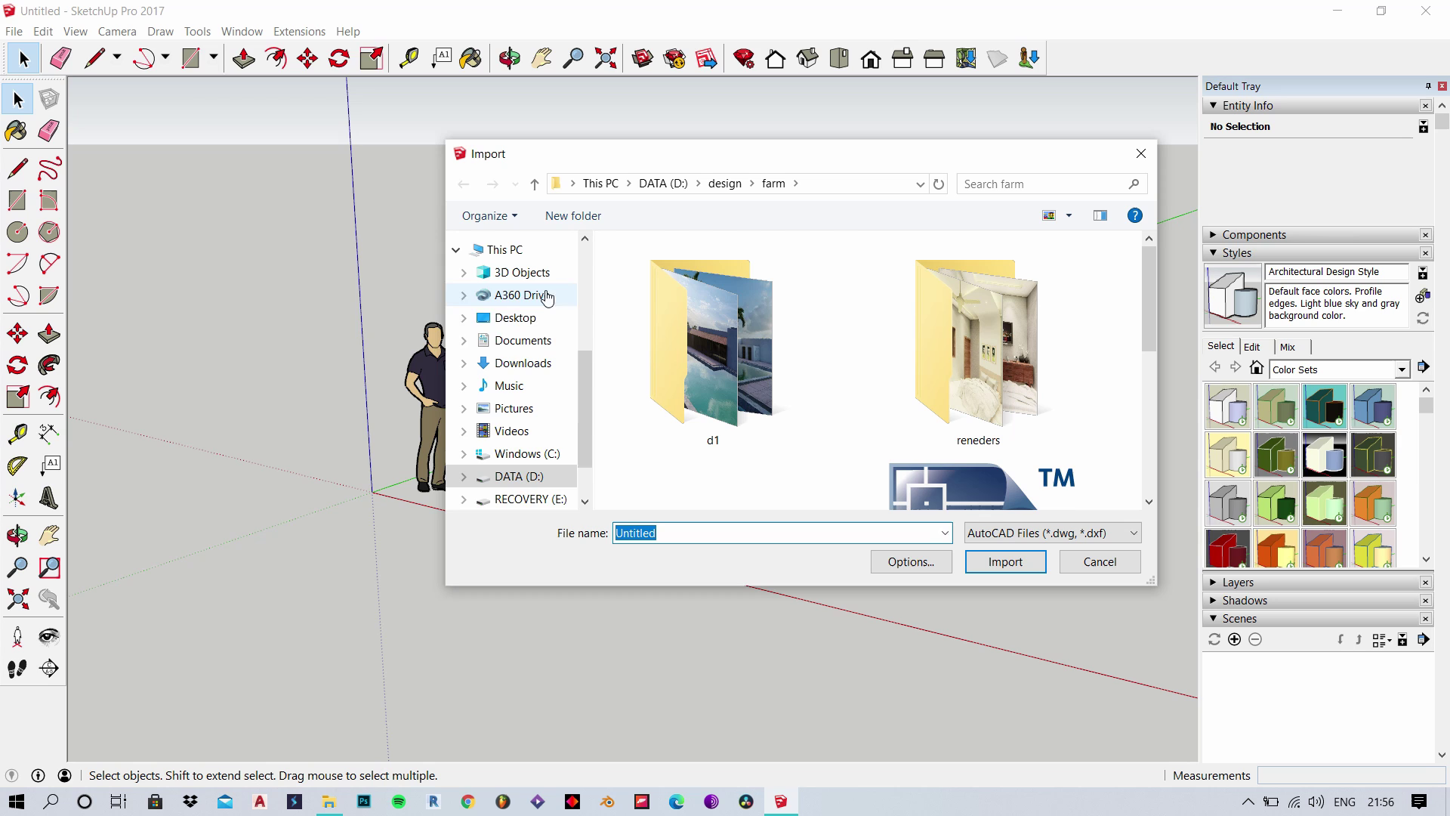
pyautogui.scroll(-2, 538, 333)
pyautogui.click(519, 401)
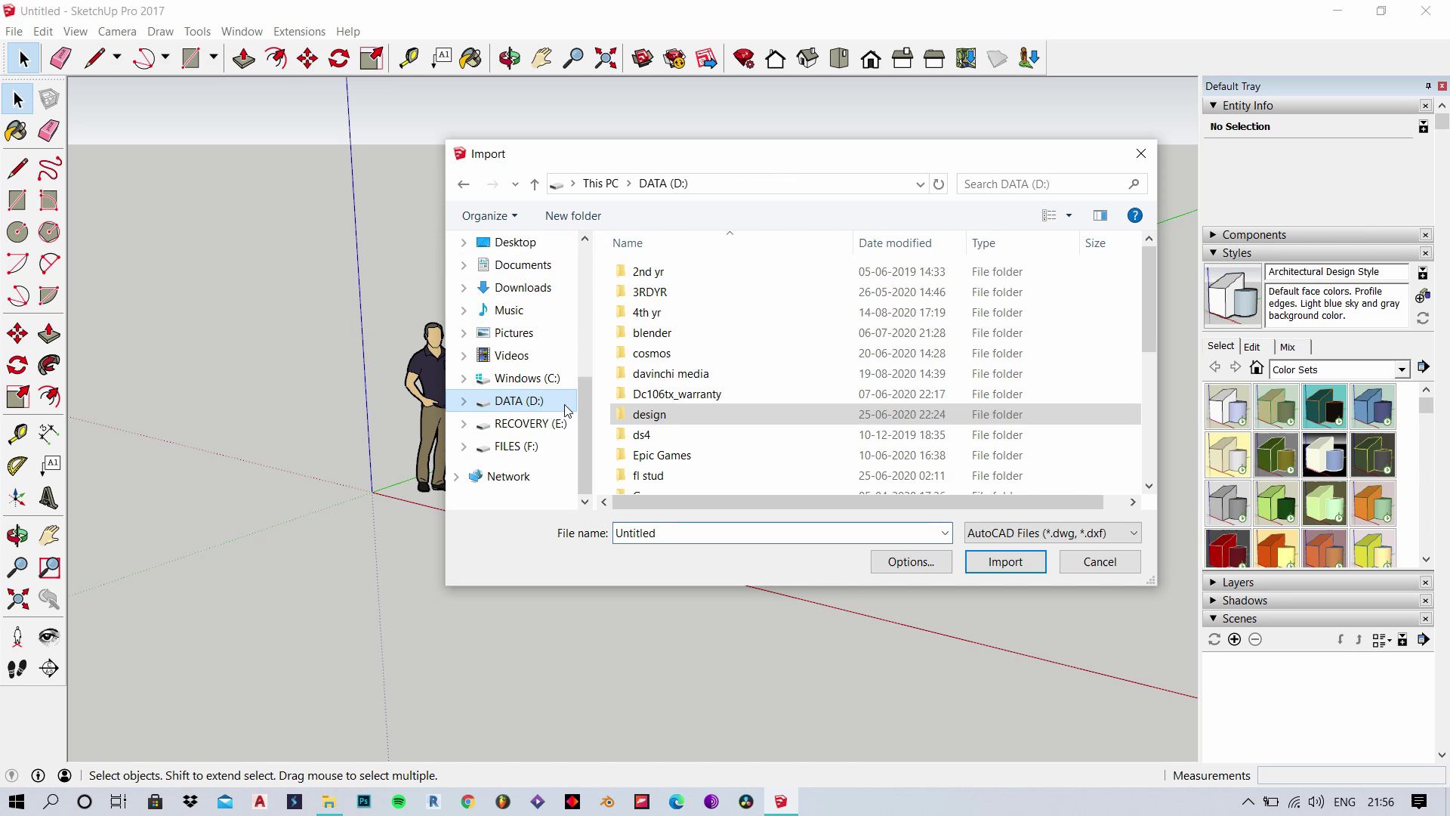
pyautogui.scroll(-5, 884, 385)
pyautogui.doubleClick(974, 484)
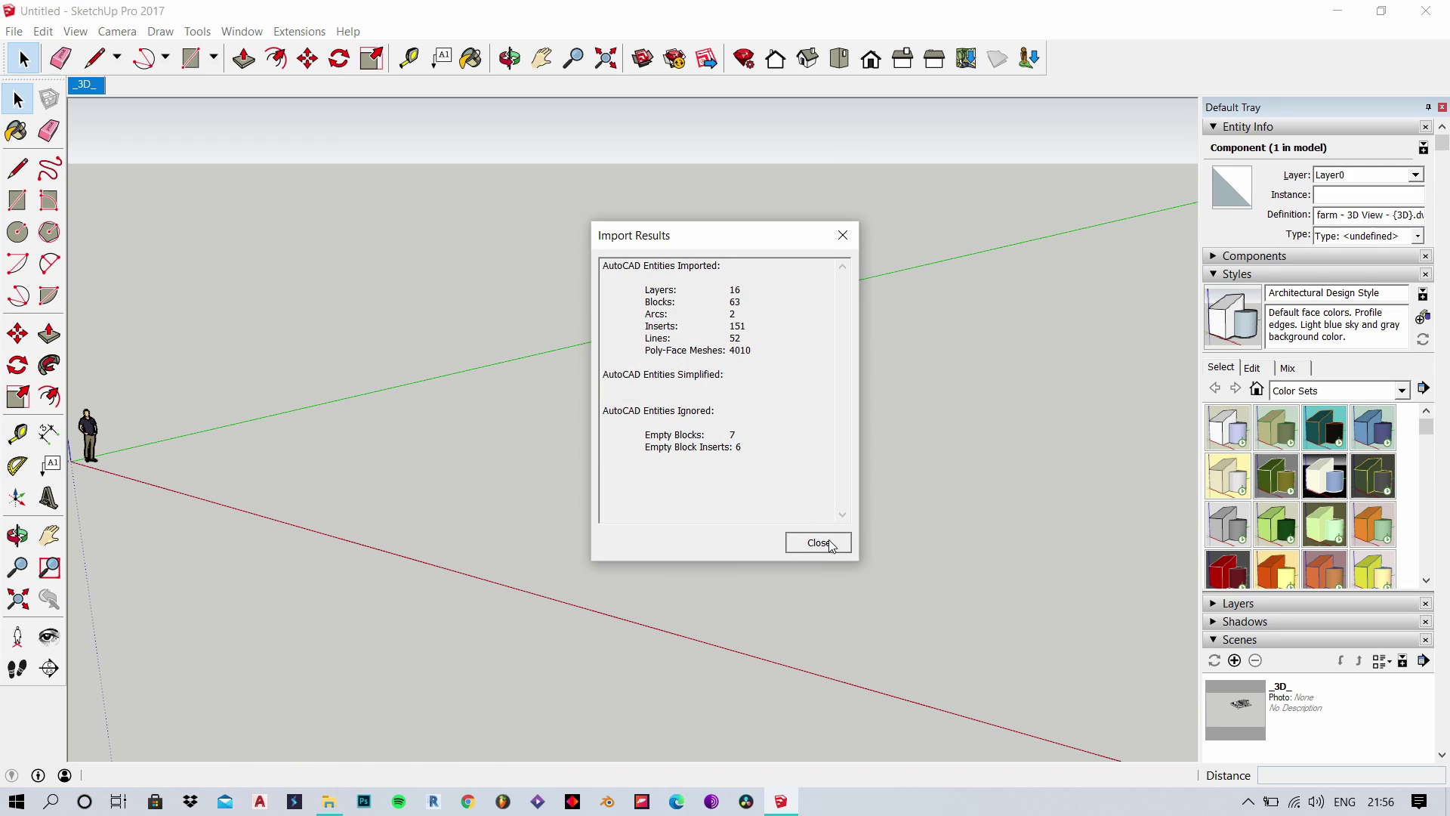
pyautogui.click(818, 542)
# - Delete the default scale figure standing at the model origin
pyautogui.scroll(-2, 627, 562)
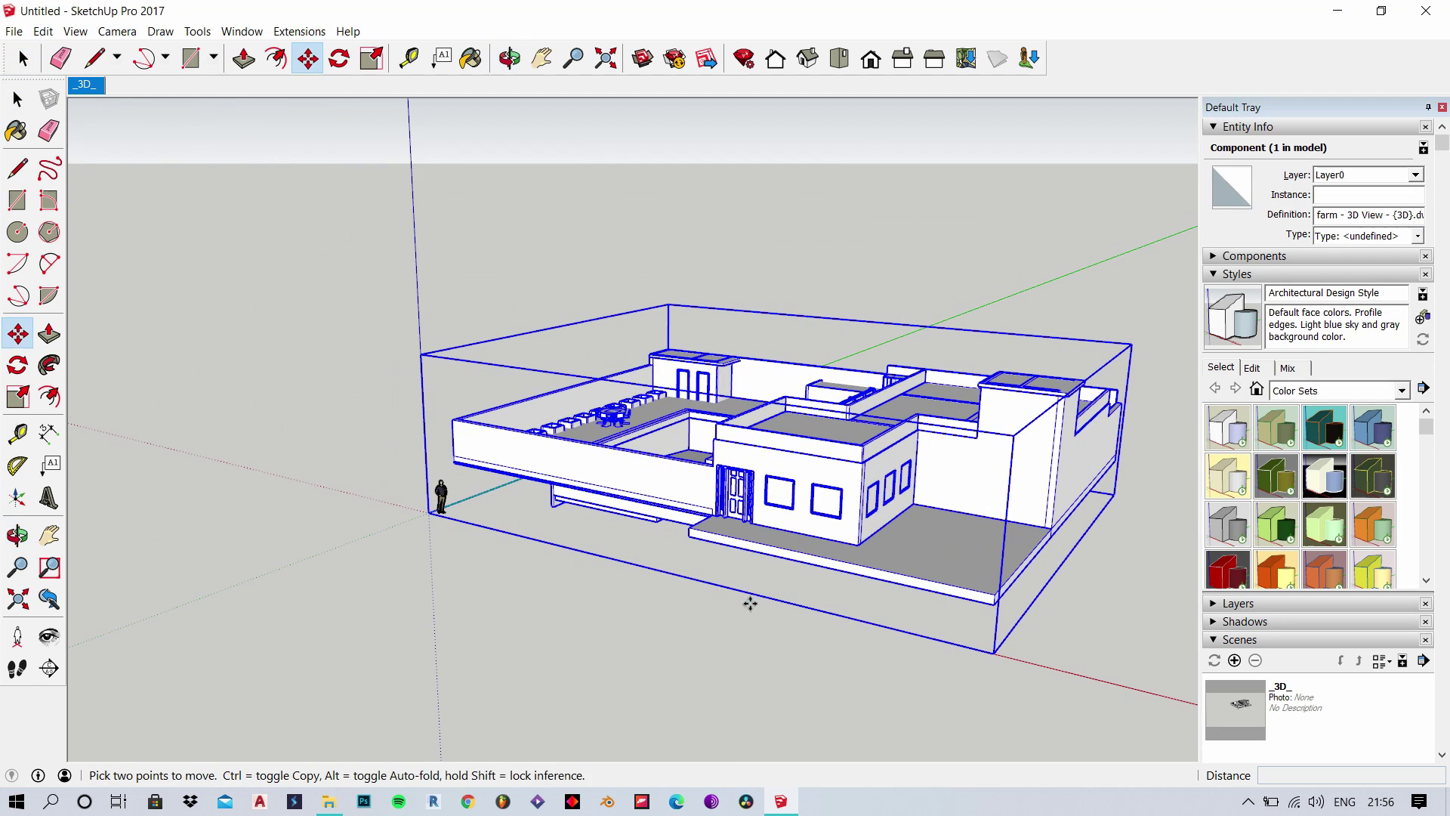
pyautogui.moveTo(750, 603); pyautogui.dragTo(991, 654, button='middle')
pyautogui.press('space')
pyautogui.click(550, 217)
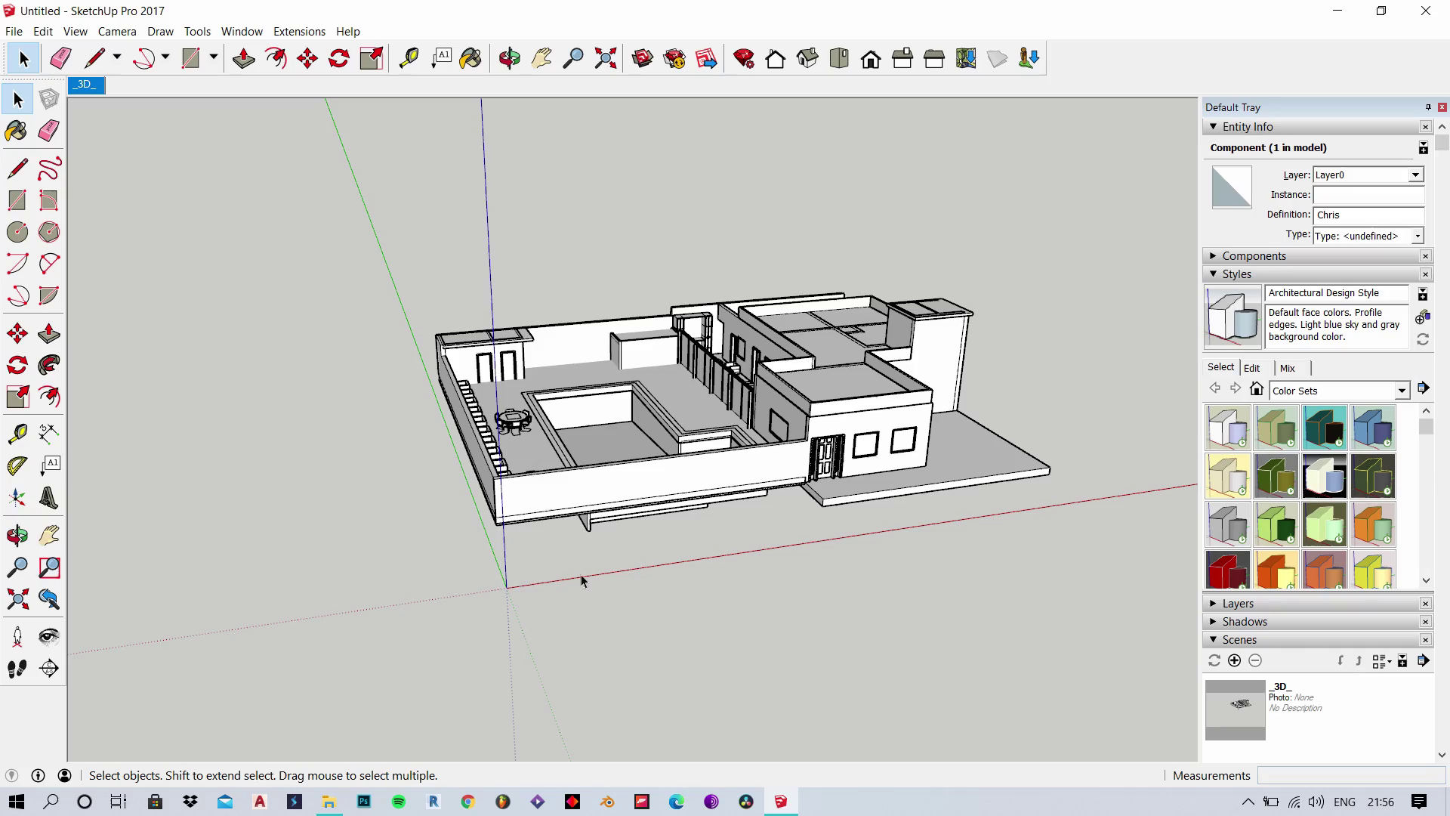
# - Inspect the imported farmhouse up close, including the pool, the terrace, the glazed partition and the furniture inside
pyautogui.scroll(5, 666, 394)
pyautogui.moveTo(627, 387); pyautogui.dragTo(283, 470, button='middle')
pyautogui.scroll(3, 284, 470)
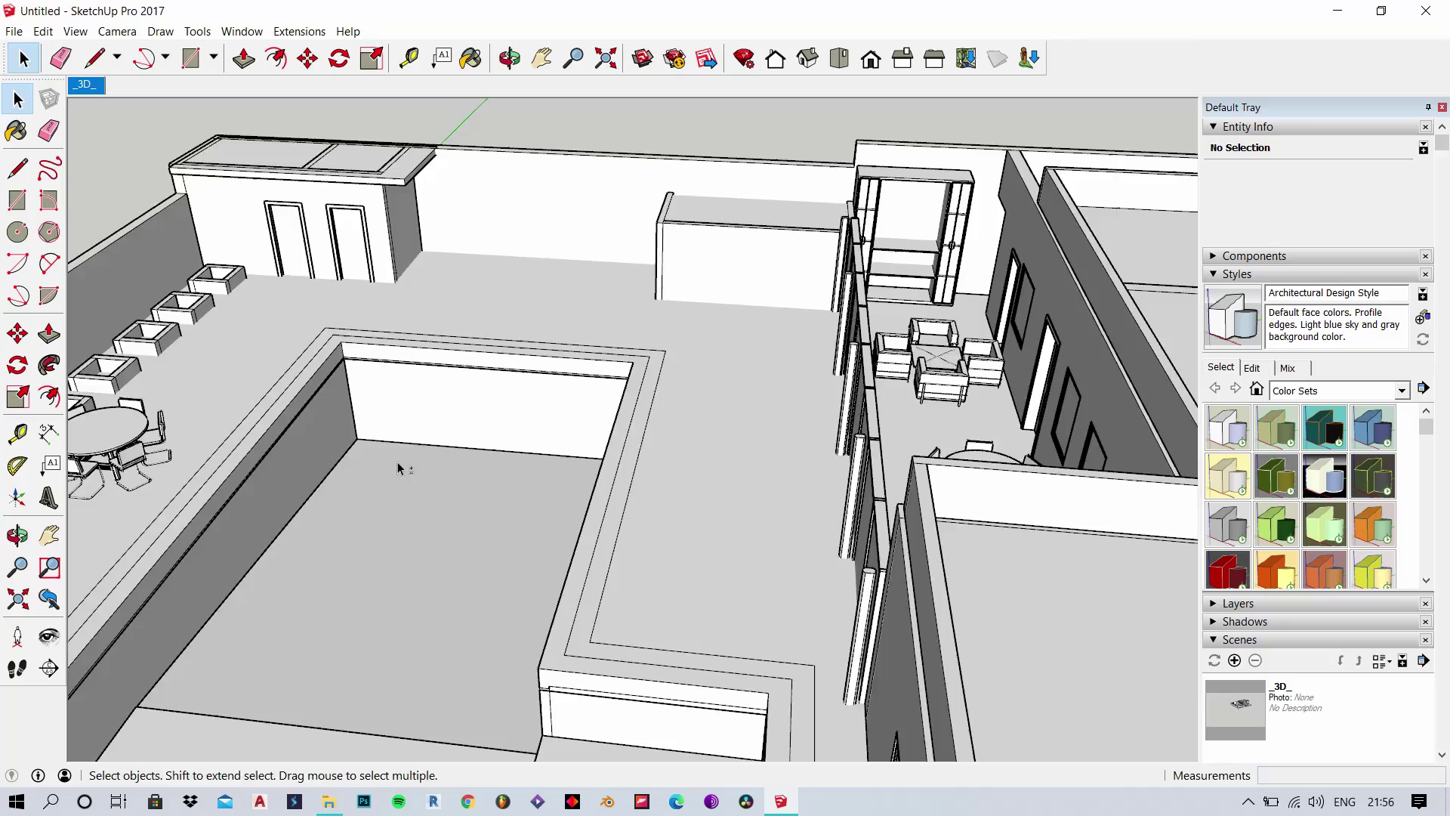
pyautogui.keyDown('shift'); pyautogui.moveTo(398, 469); pyautogui.dragTo(705, 453, button='middle'); pyautogui.keyUp('shift')
pyautogui.scroll(4, 689, 584)
pyautogui.scroll(-3, 674, 476)
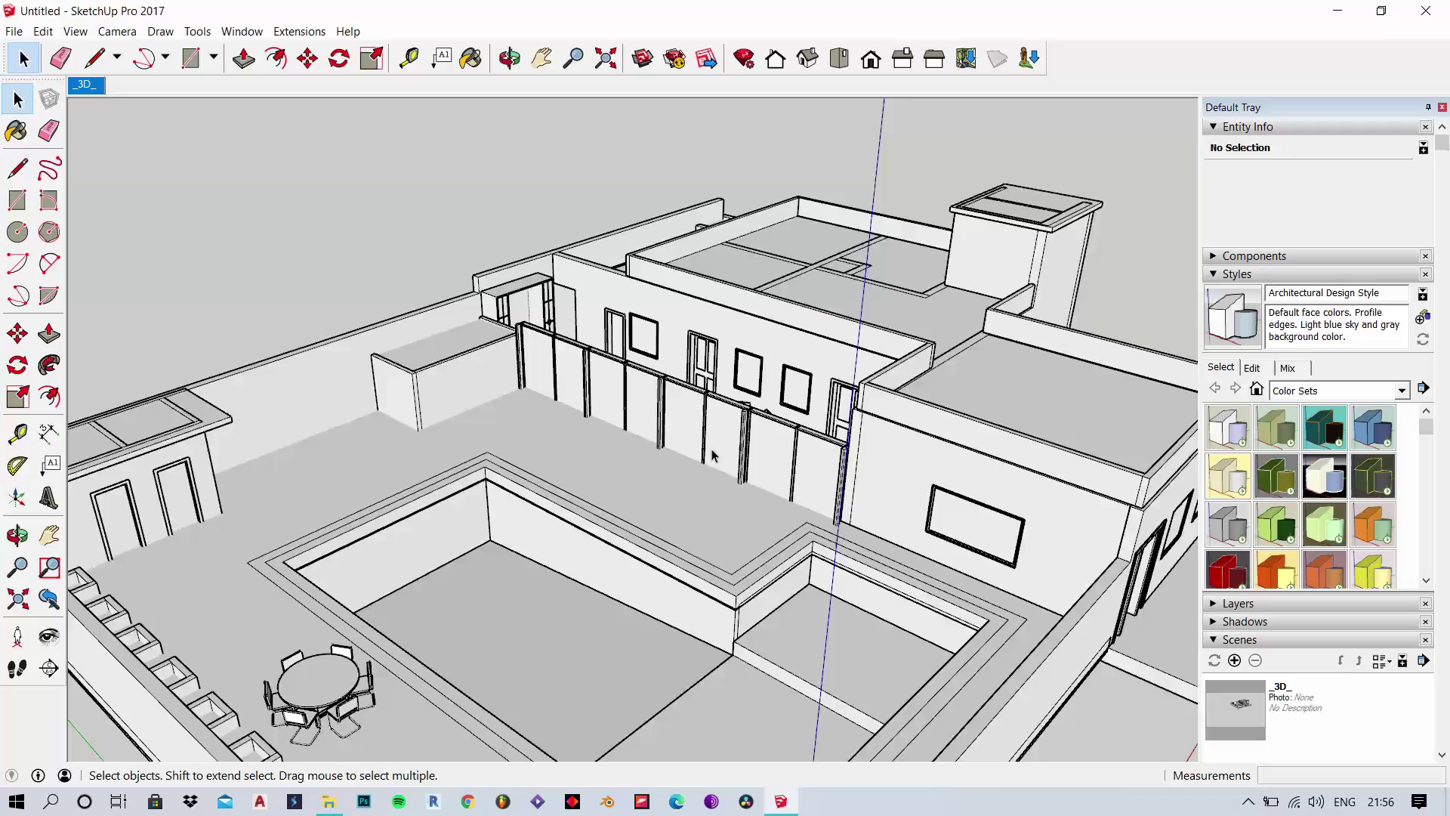
pyautogui.scroll(4, 702, 508)
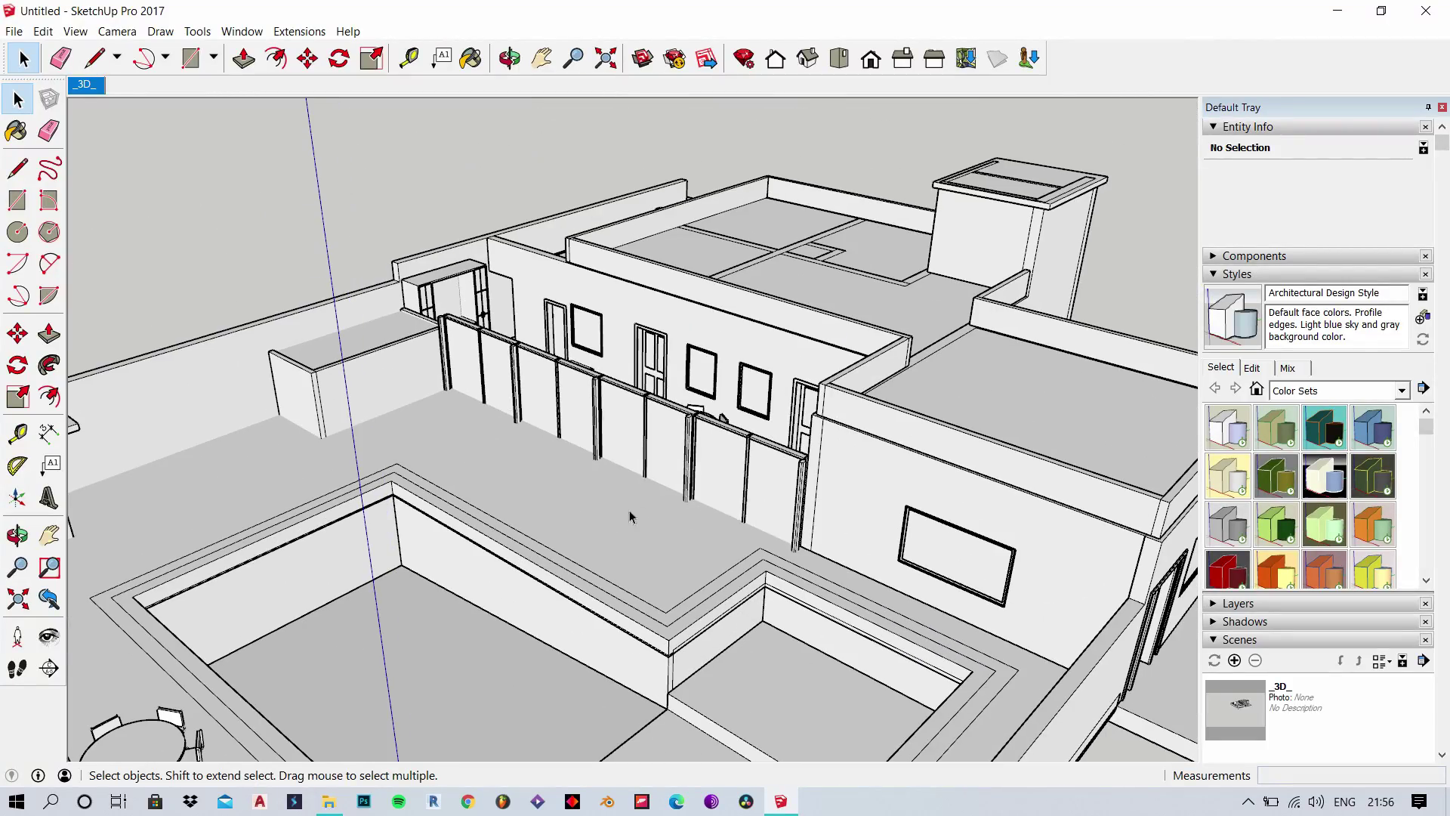
pyautogui.moveTo(631, 518); pyautogui.dragTo(509, 566, button='middle')
pyautogui.scroll(4, 507, 510)
pyautogui.scroll(3, 341, 297)
# - Open the imported farmhouse component for editing and delete the round dining table with chairs midway along the pool's long side
pyautogui.click(342, 297)
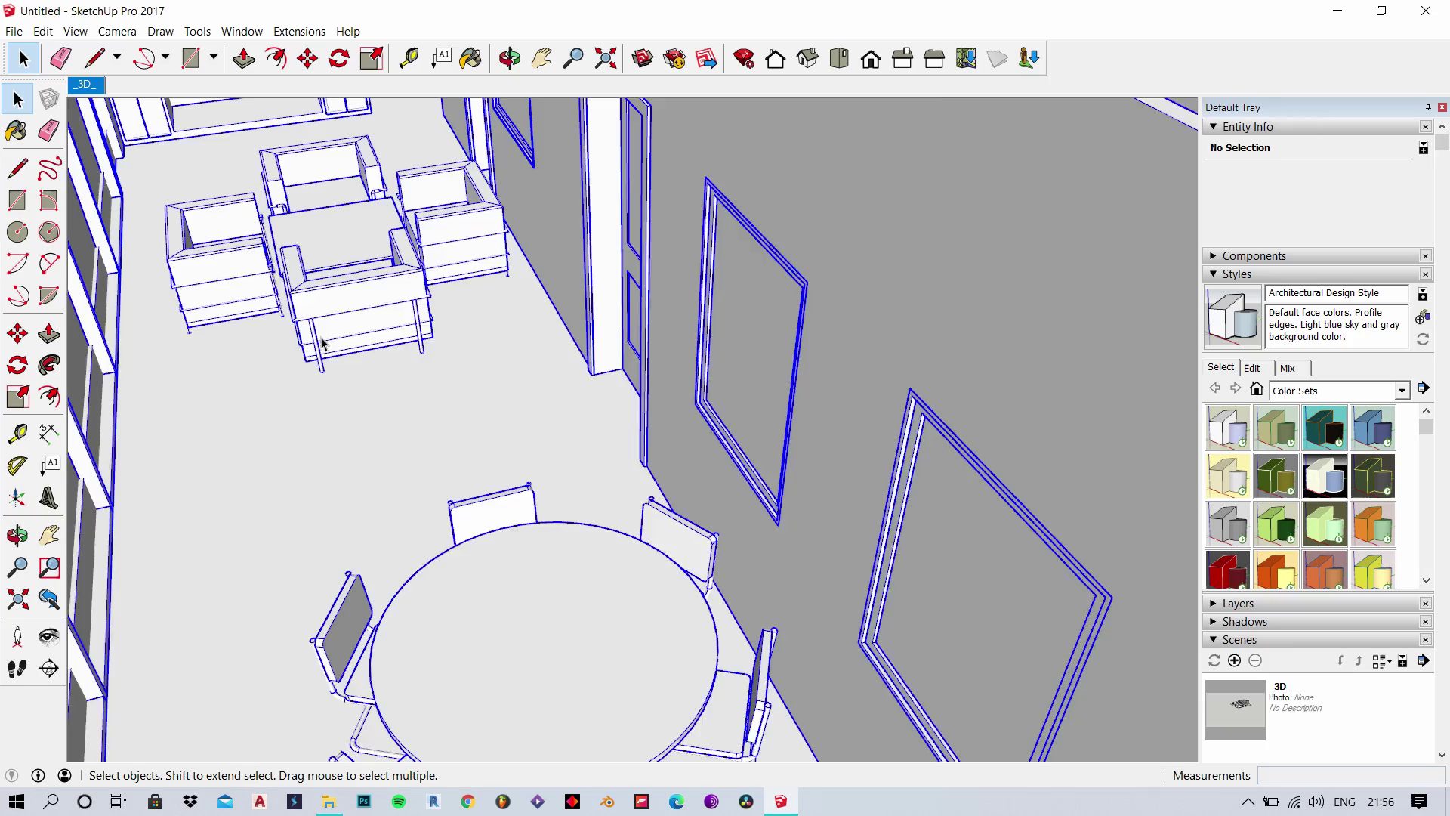
pyautogui.scroll(-10, 333, 333)
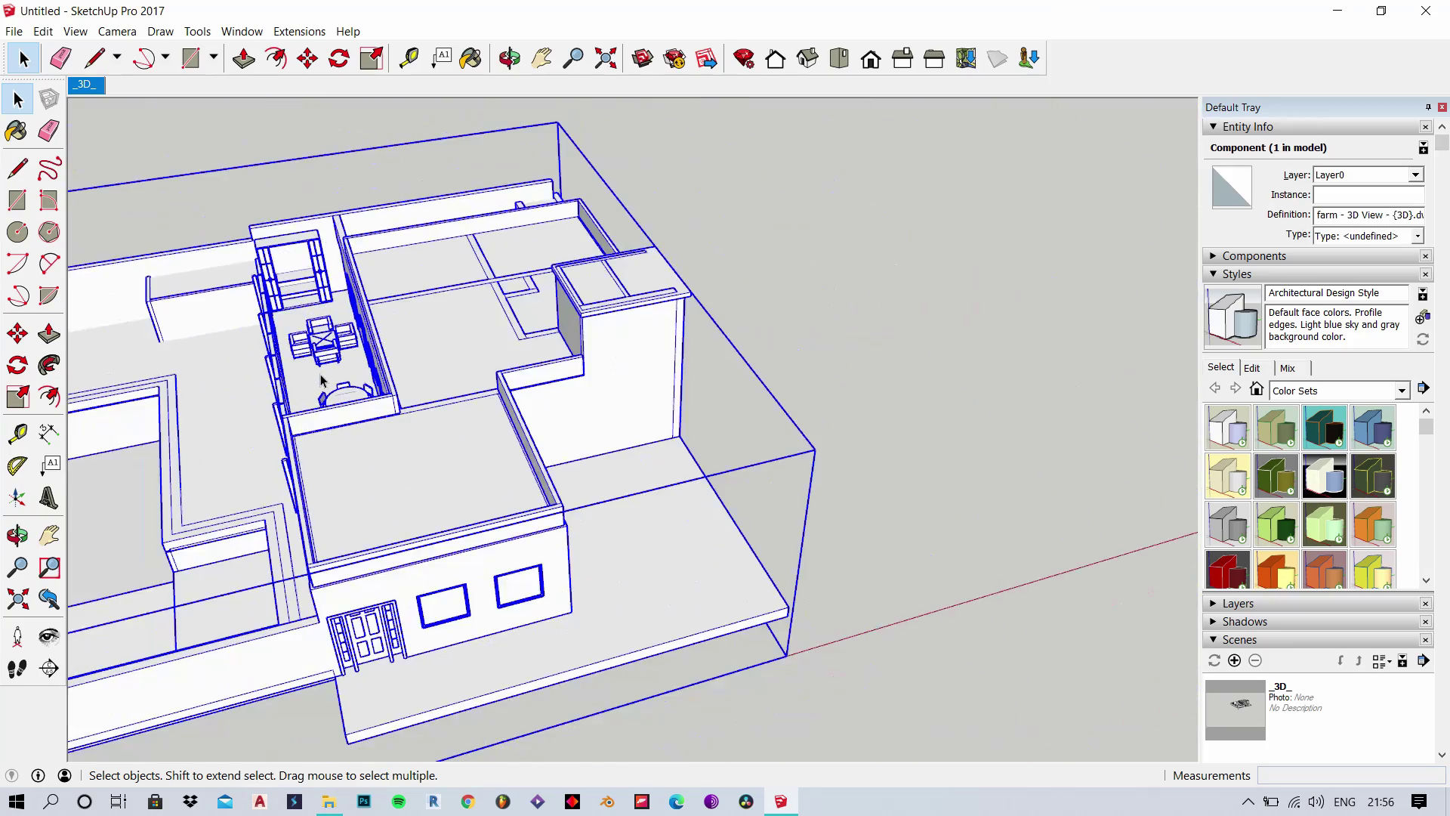
pyautogui.keyDown('shift'); pyautogui.moveTo(218, 485); pyautogui.dragTo(576, 411, button='middle'); pyautogui.keyUp('shift')
pyautogui.doubleClick(577, 411)
pyautogui.scroll(-3, 577, 410)
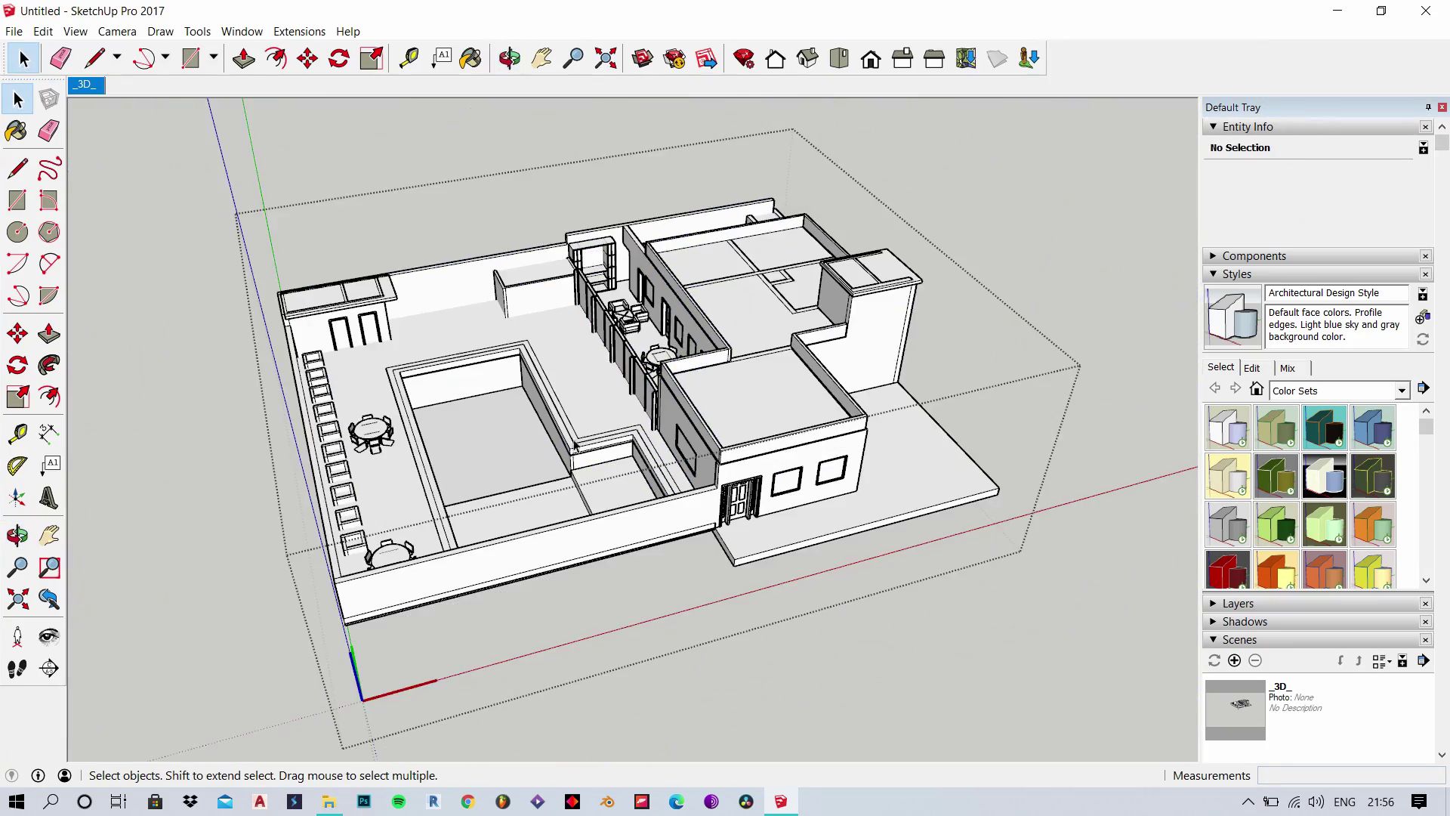
pyautogui.scroll(3, 353, 446)
pyautogui.click(395, 427)
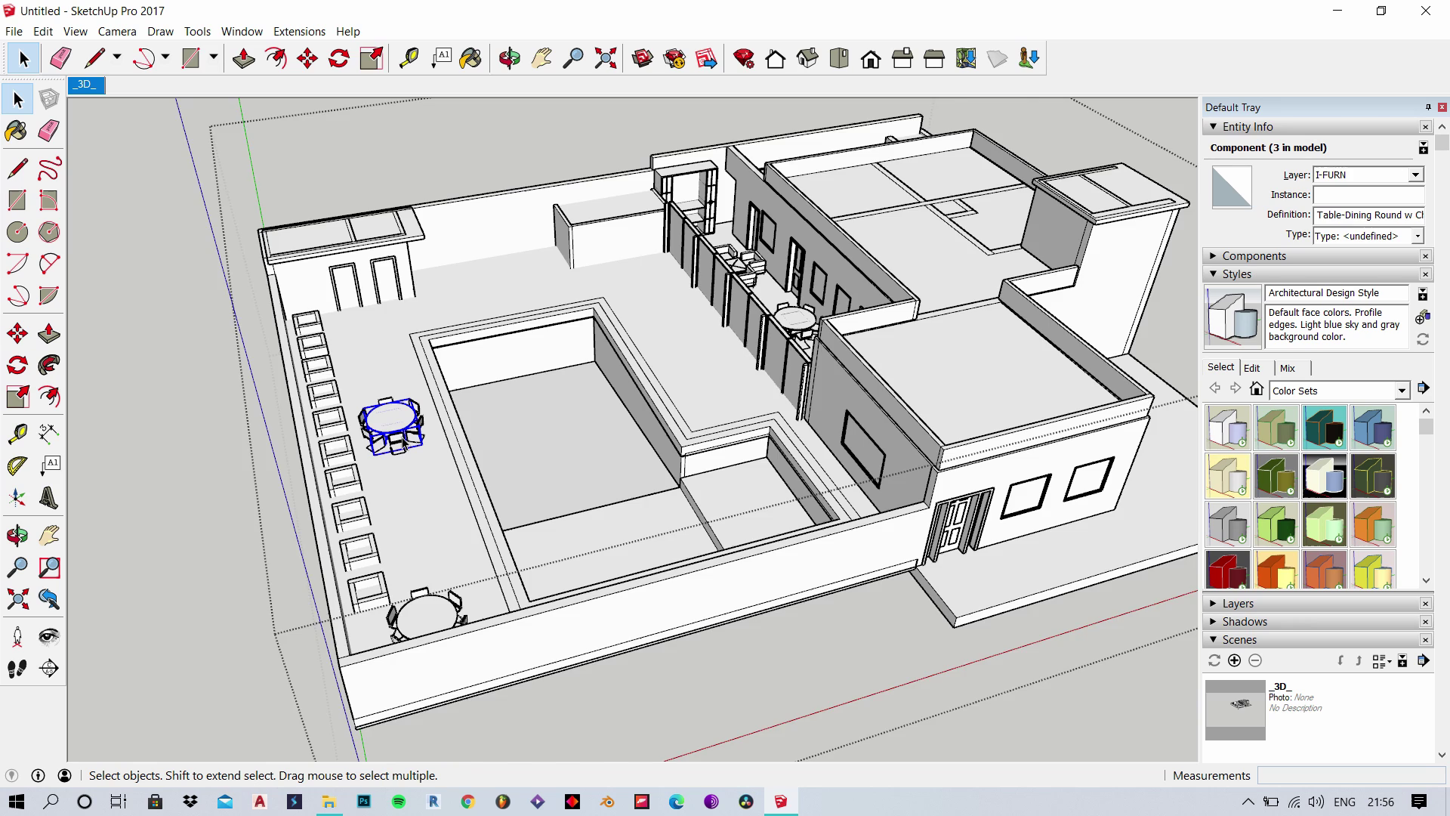
pyautogui.scroll(2, 393, 427)
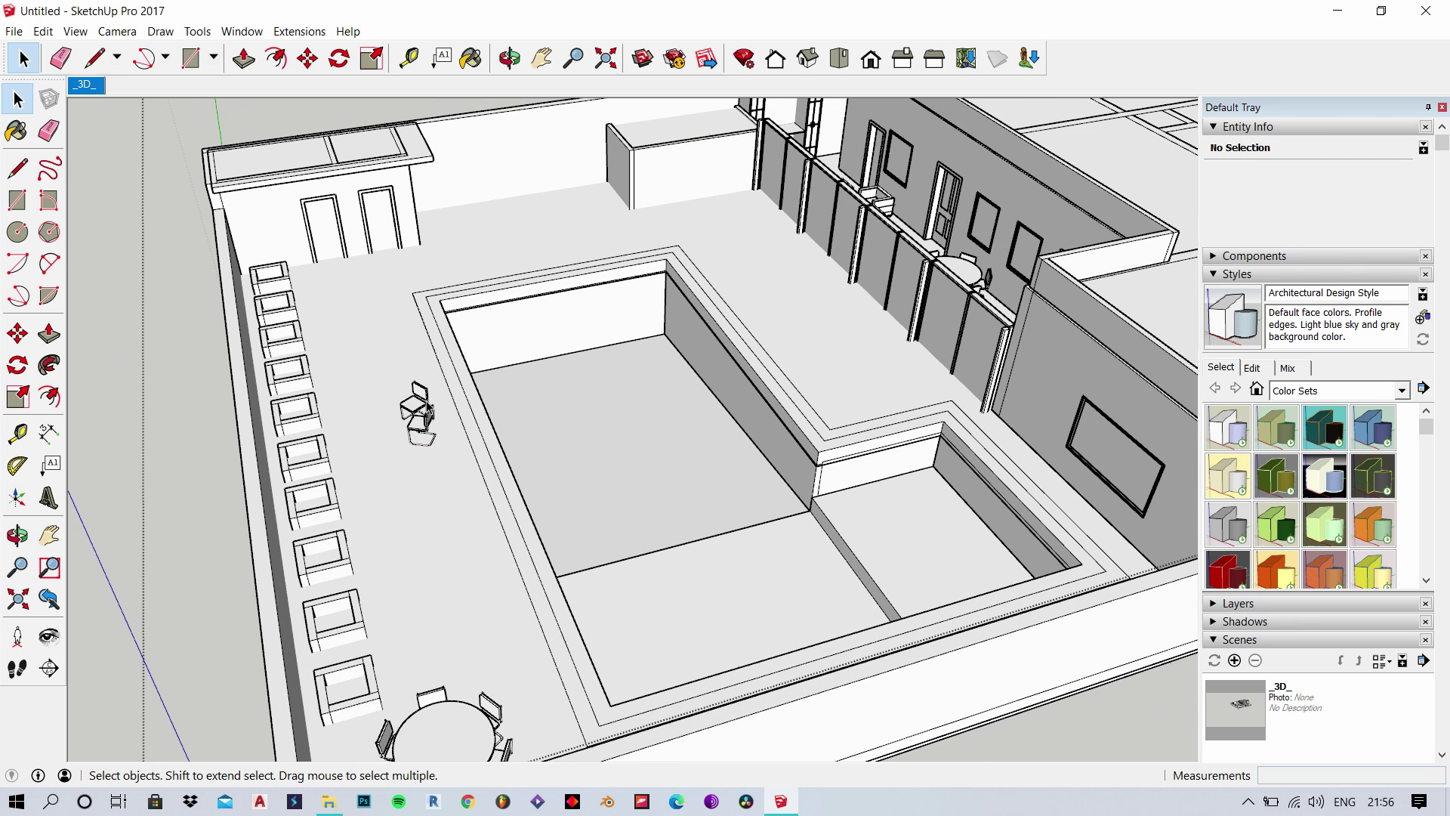
pyautogui.scroll(-5, 420, 431)
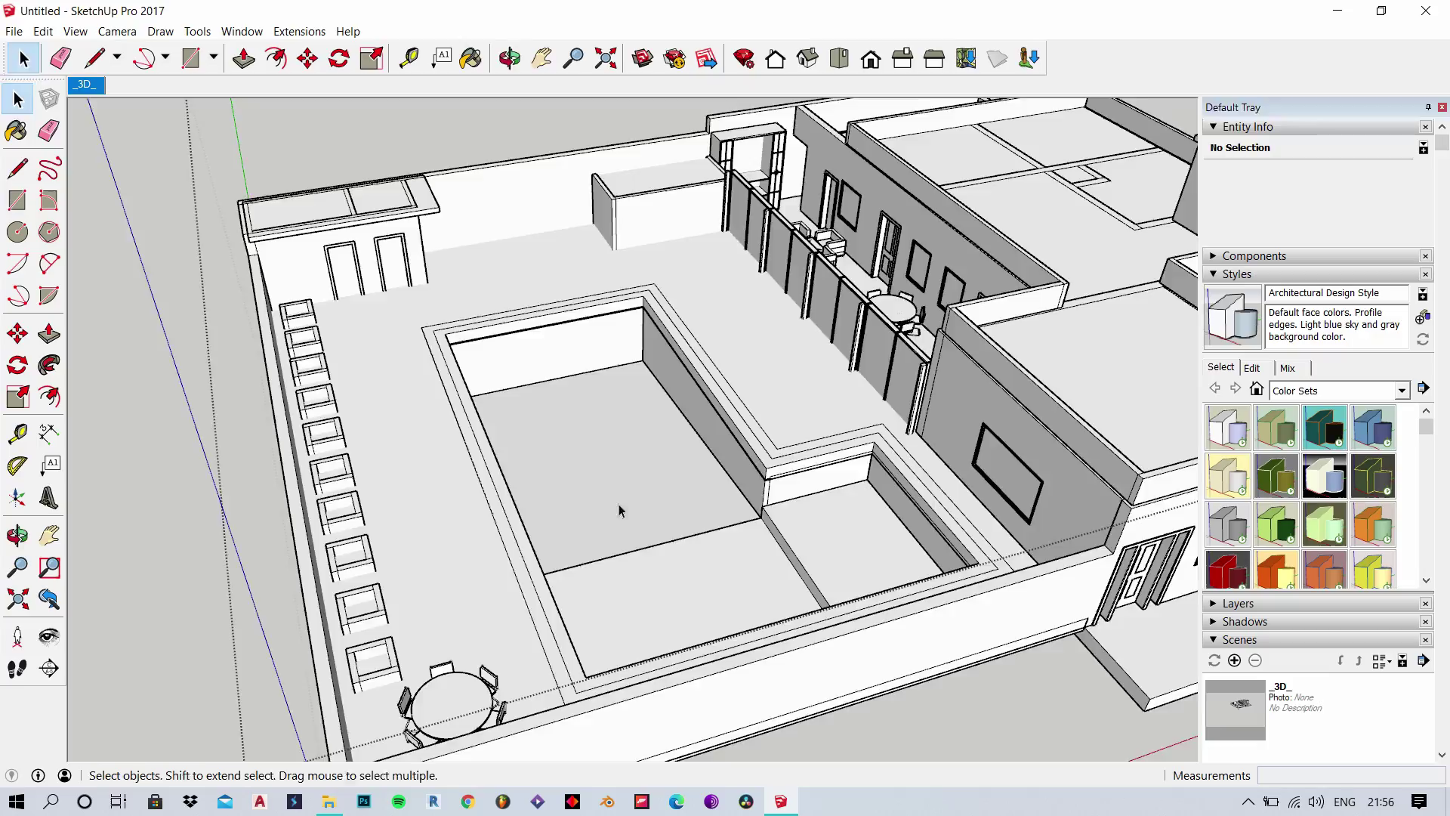
# - Paint the terrace floor around the pool with the 0002_MediumVioletRed color using Paint Bucket
pyautogui.moveTo(619, 508); pyautogui.dragTo(1085, 229, button='middle')
pyautogui.scroll(3, 1084, 229)
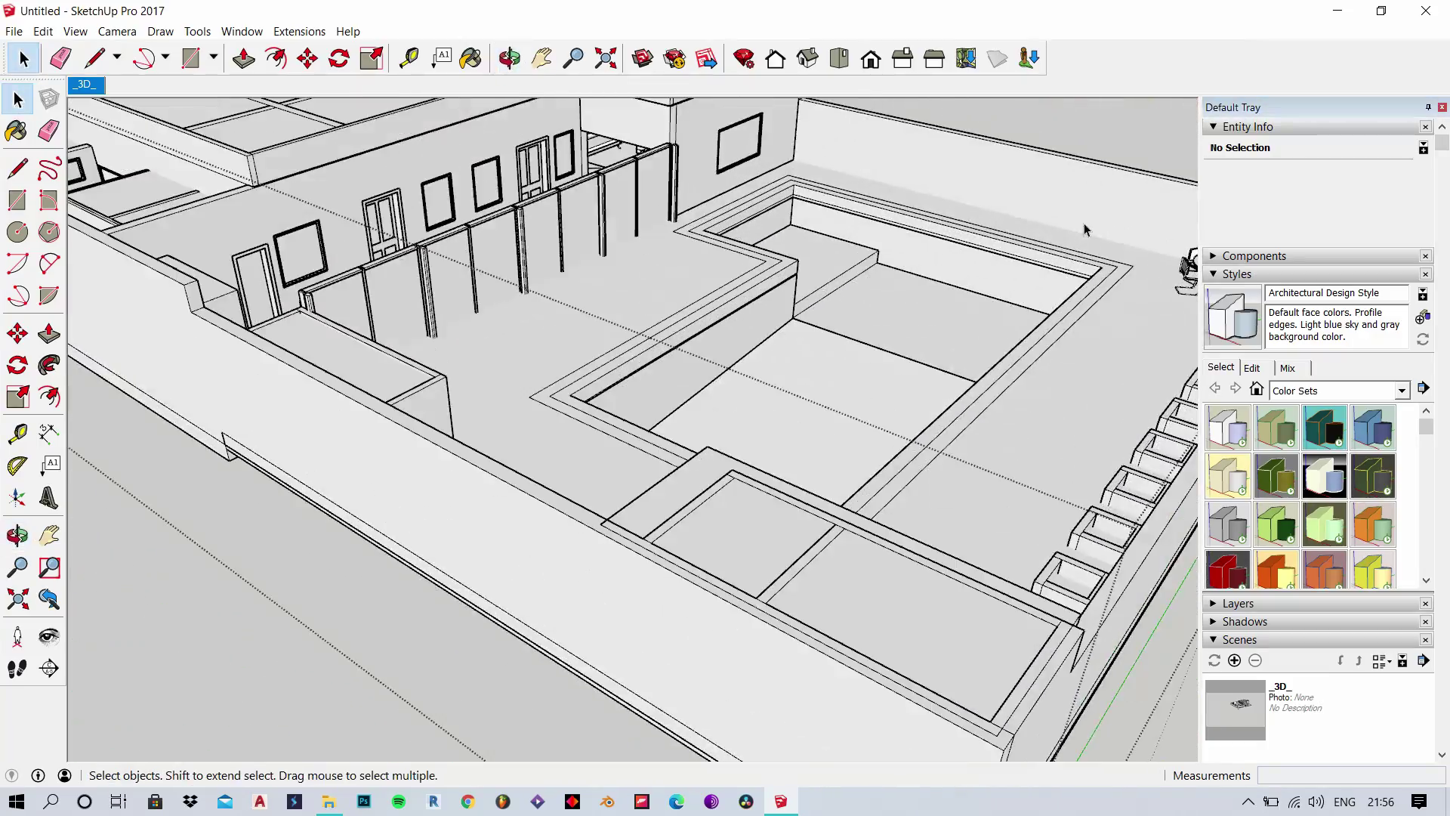
pyautogui.moveTo(841, 235); pyautogui.dragTo(1196, 437, button='middle')
pyautogui.scroll(-5, 814, 374)
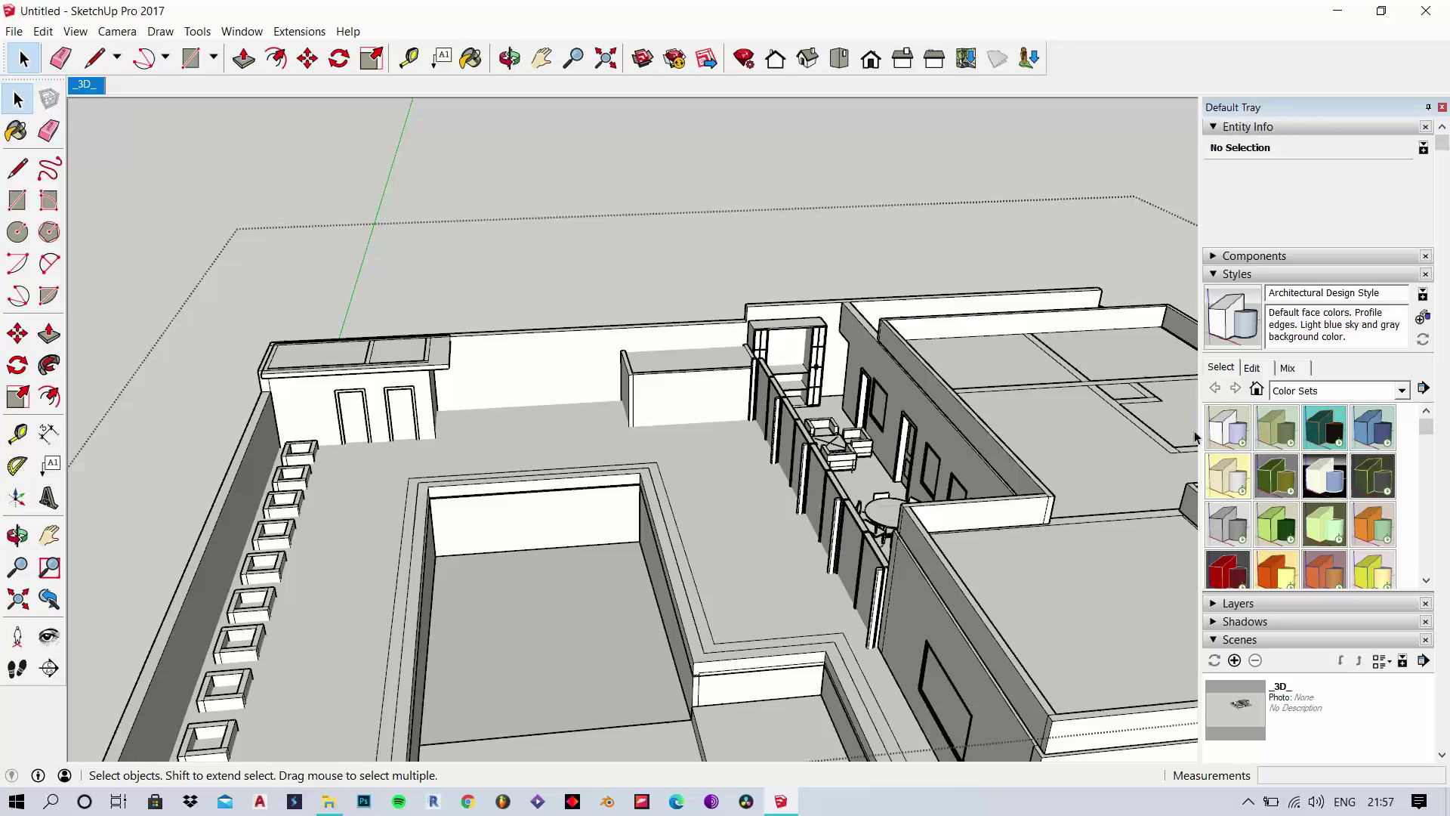
pyautogui.click(473, 64)
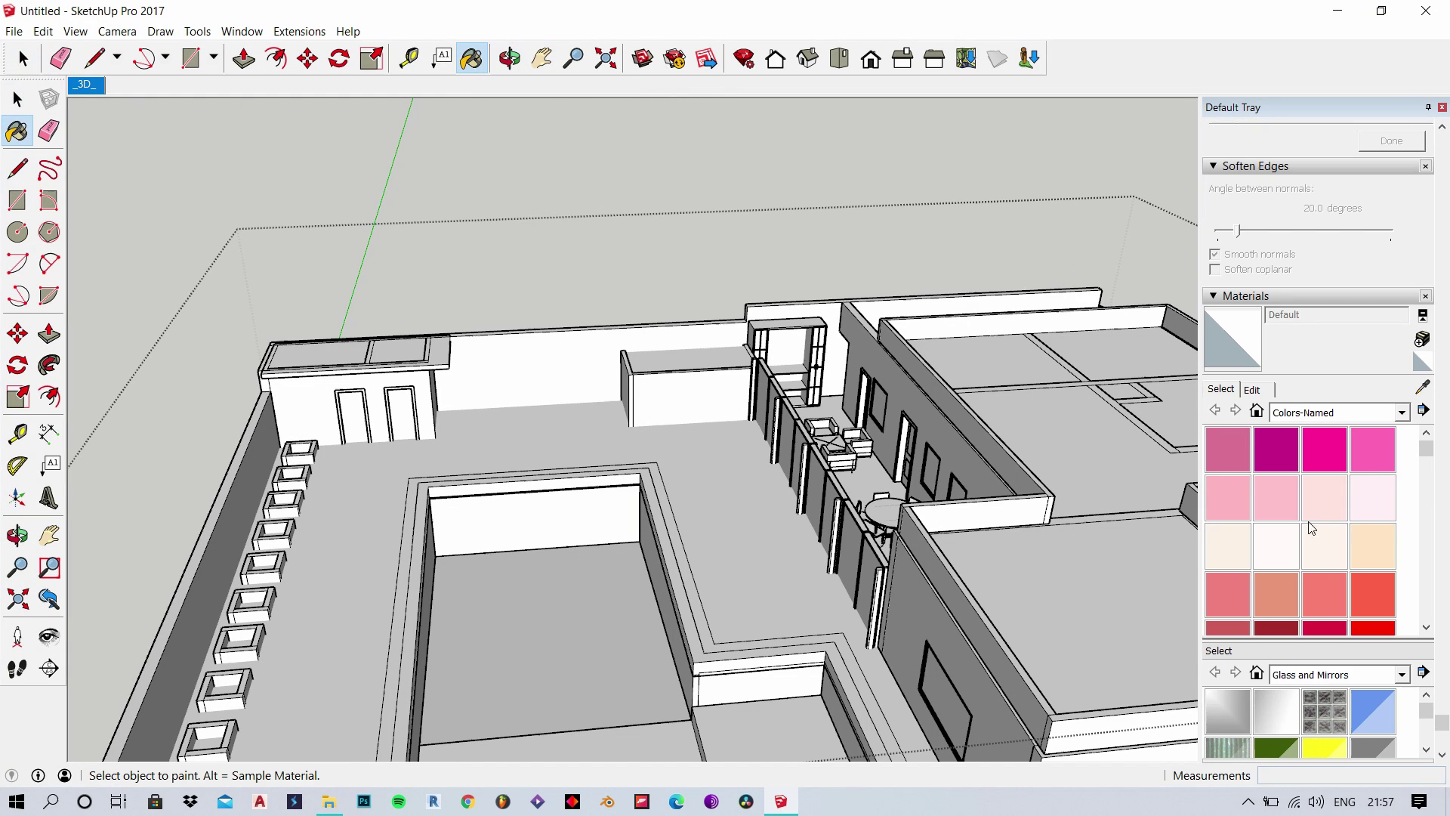
pyautogui.click(707, 440)
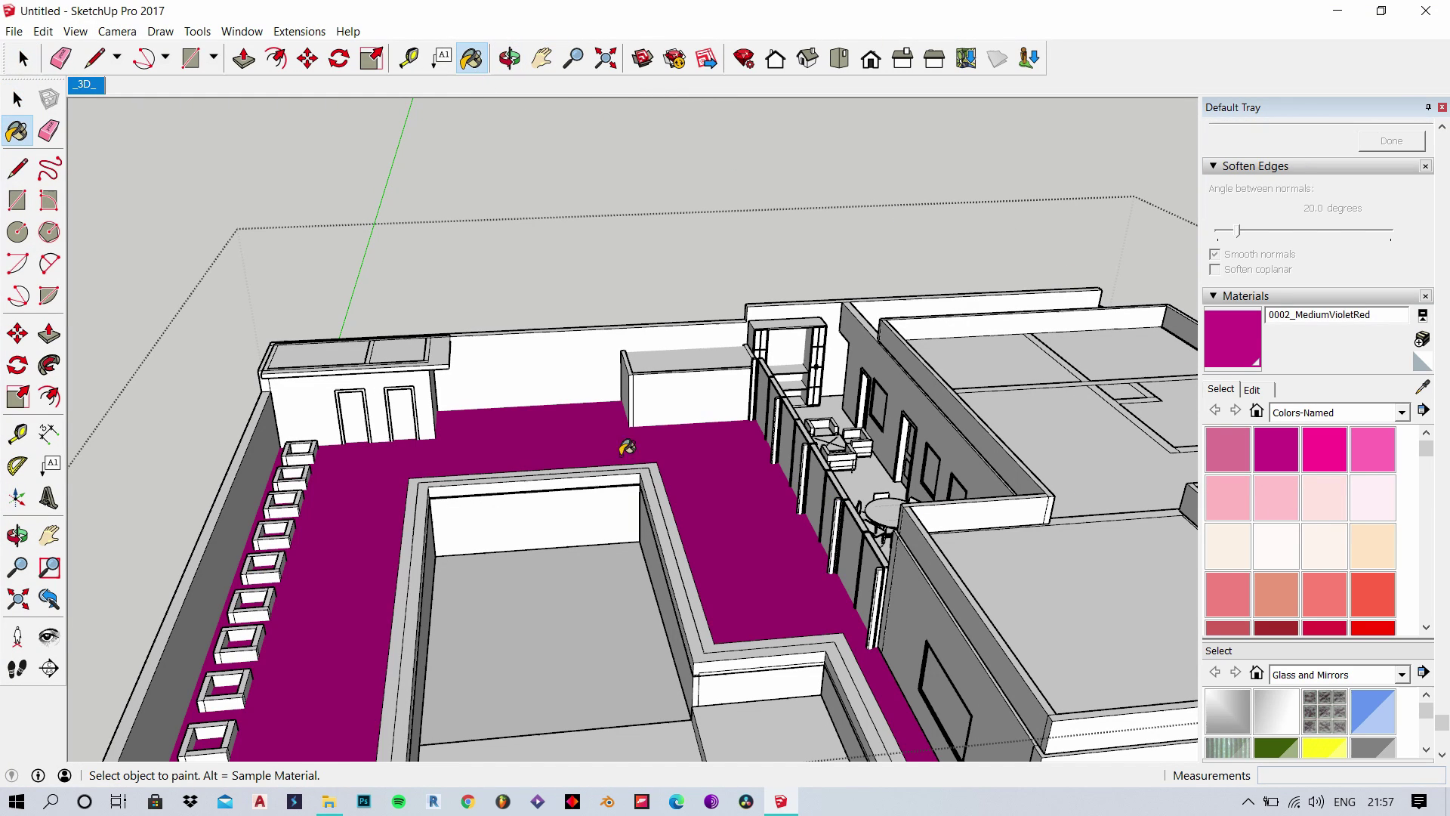
# - Paint the boundary walls around the terrace and the small corner block's wall with the 0046_Gold color
pyautogui.scroll(-2, 624, 446)
pyautogui.scroll(4, 486, 508)
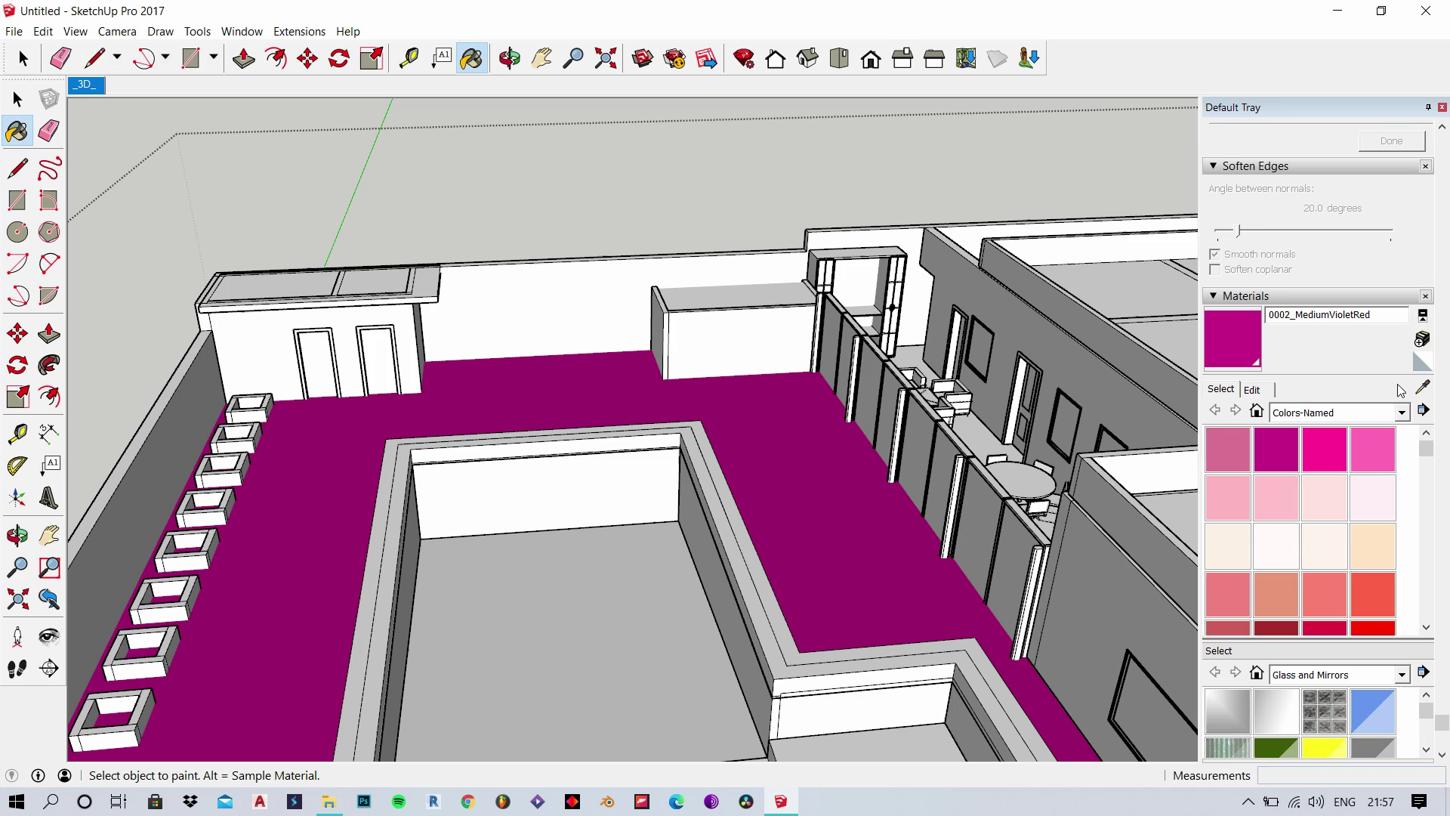
pyautogui.scroll(-3, 1335, 588)
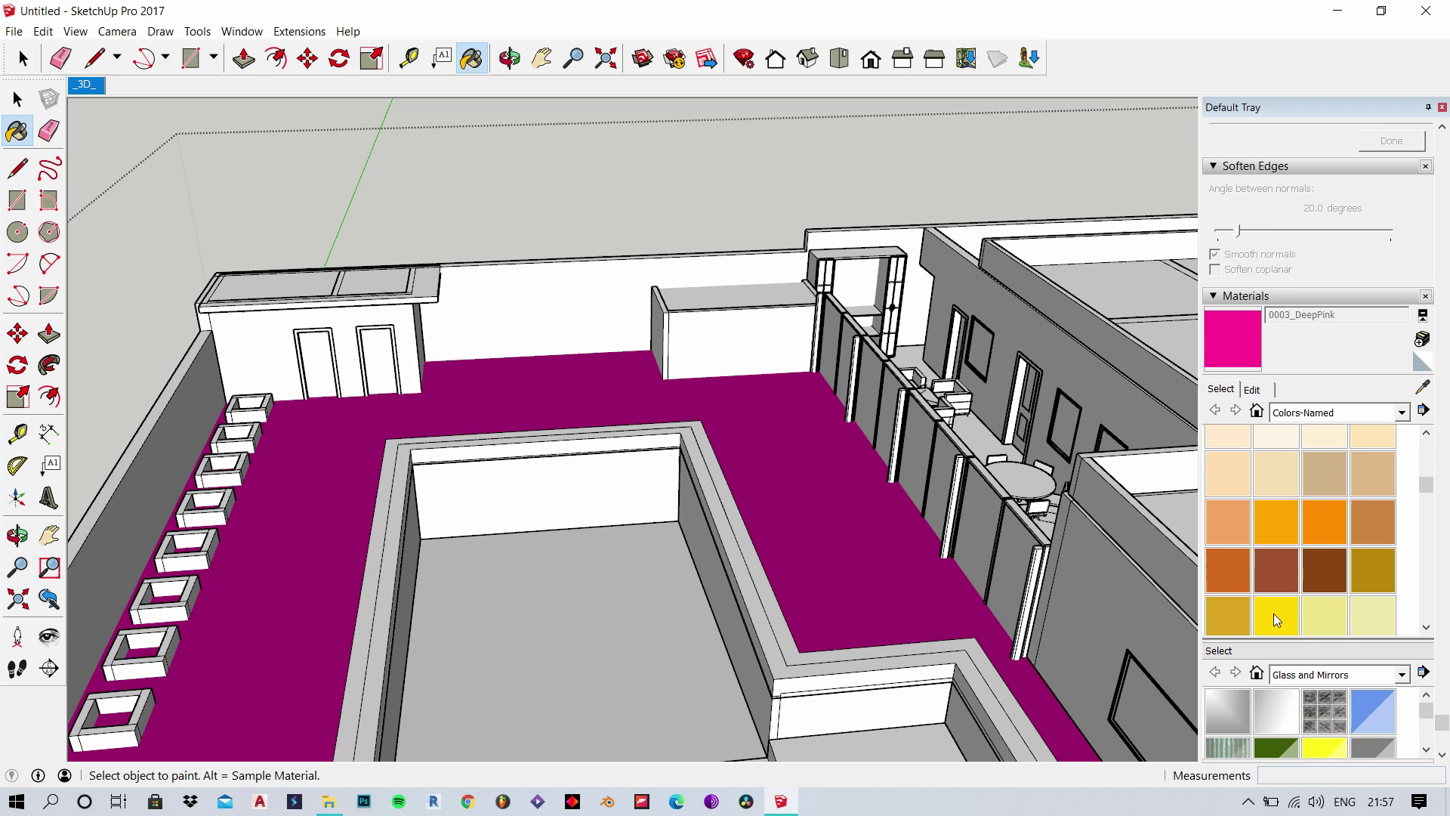
pyautogui.click(478, 322)
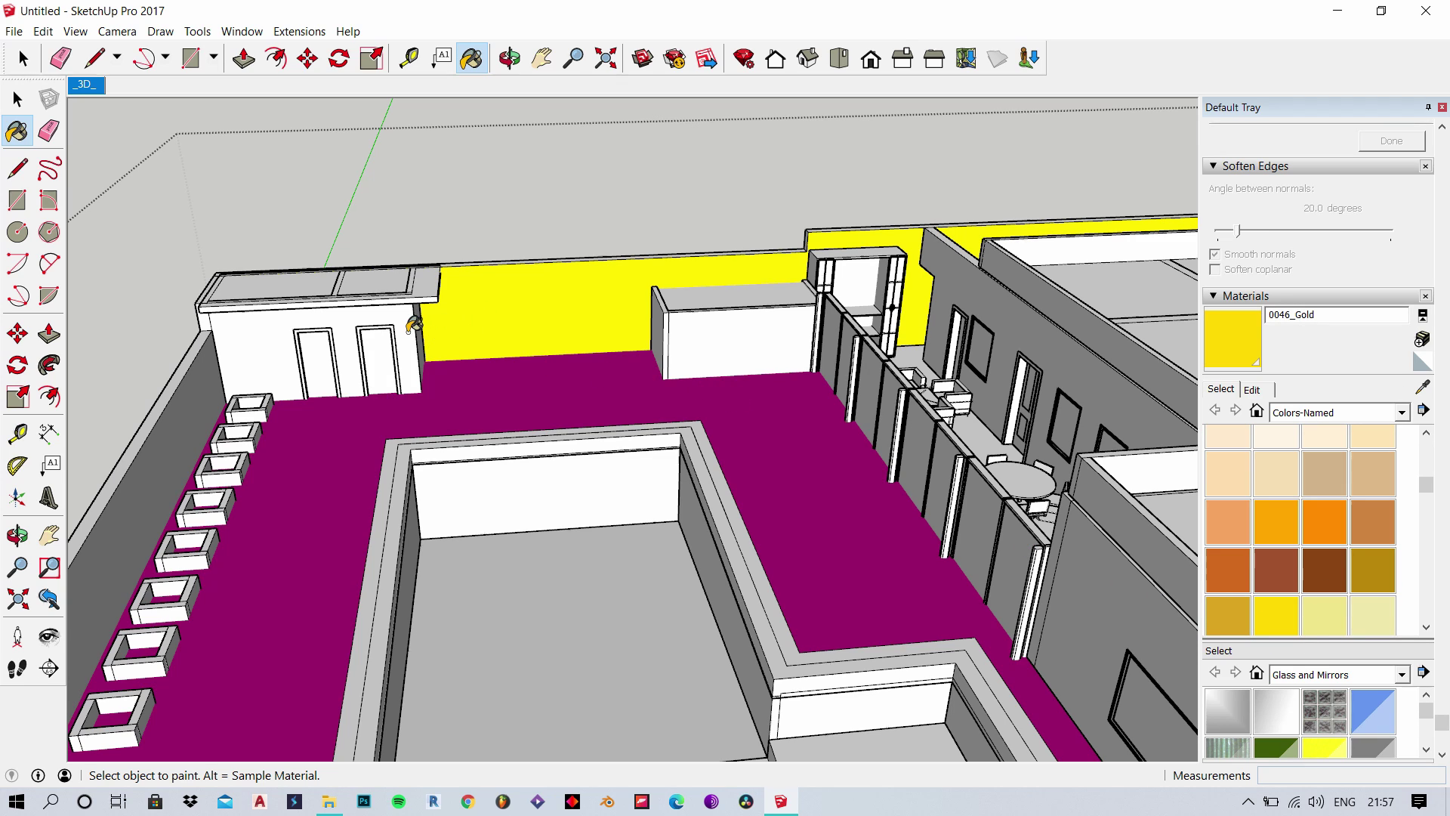
pyautogui.moveTo(496, 393)
pyautogui.mouseDown(button='middle')
pyautogui.moveTo(770, 388)
pyautogui.moveTo(358, 355)
pyautogui.moveTo(574, 368)
pyautogui.moveTo(1100, 549)
pyautogui.mouseUp(button='middle')
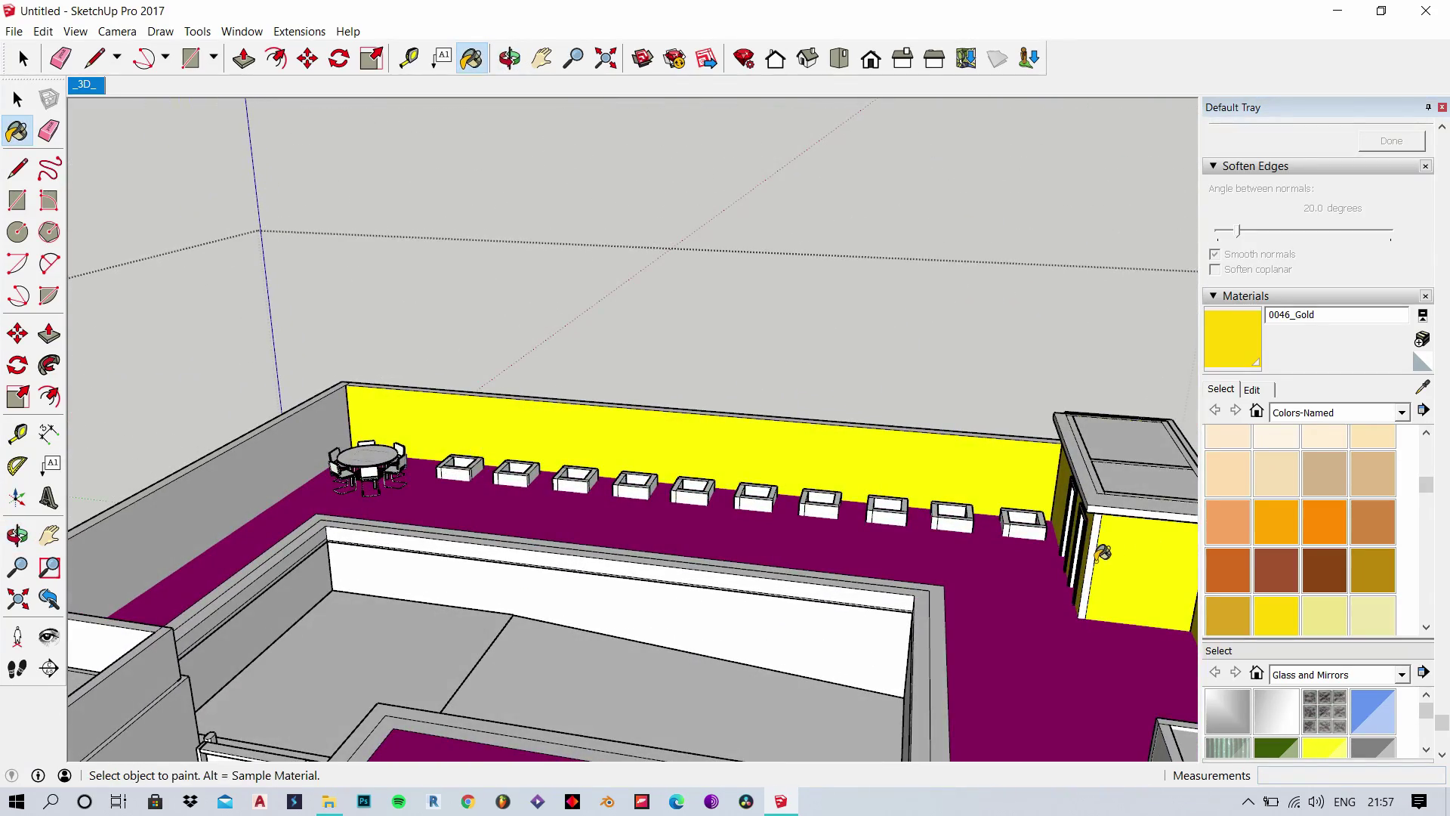
# - Inspect the painted terrace floor, boundary walls and house walls of the farmhouse from several sides
pyautogui.moveTo(258, 450)
pyautogui.mouseDown(button='middle')
pyautogui.moveTo(750, 440)
pyautogui.moveTo(395, 518)
pyautogui.moveTo(835, 473)
pyautogui.moveTo(367, 402)
pyautogui.mouseUp(button='middle')
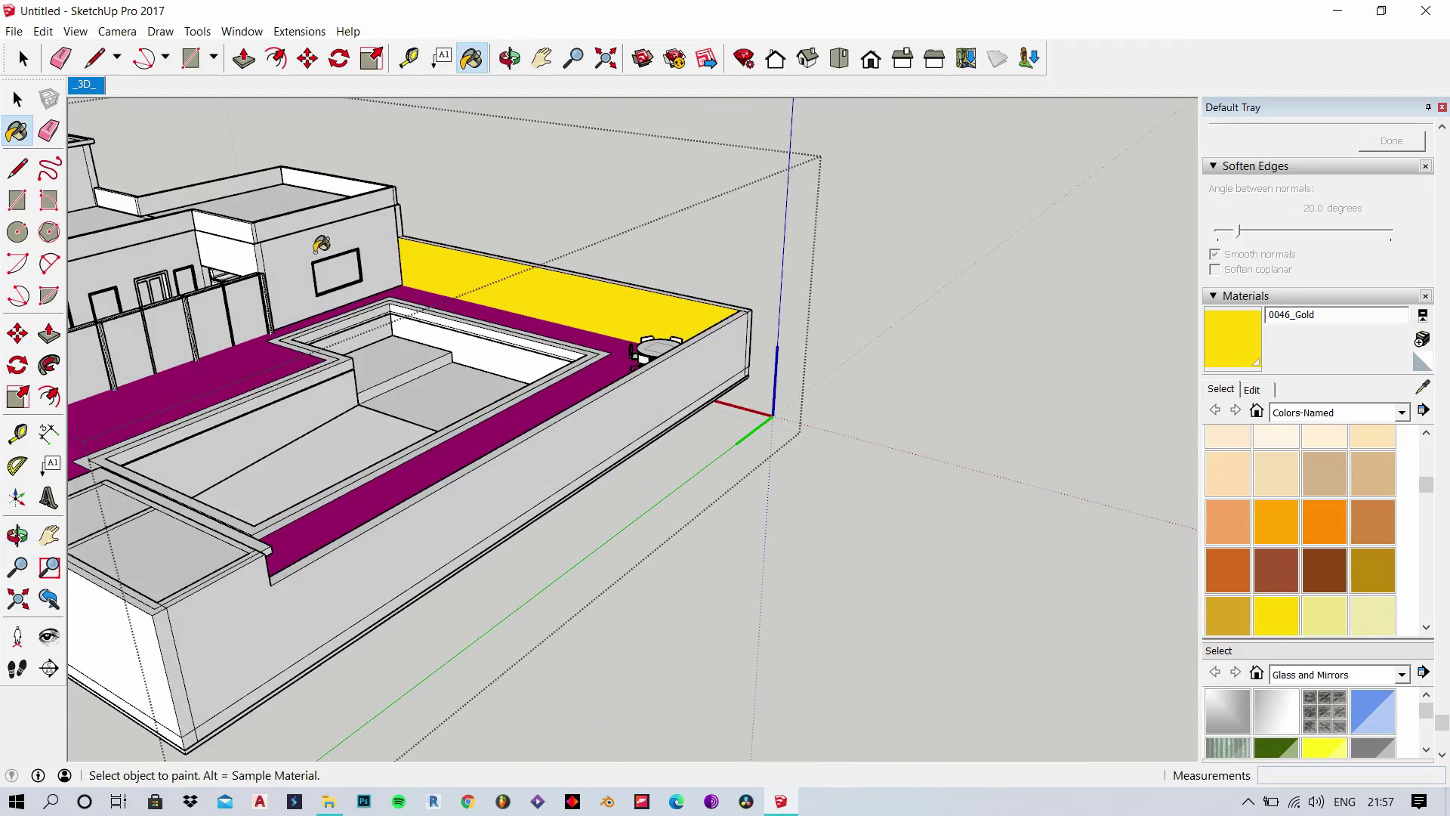
pyautogui.moveTo(294, 270); pyautogui.dragTo(543, 491, button='middle')
pyautogui.scroll(-6, 469, 405)
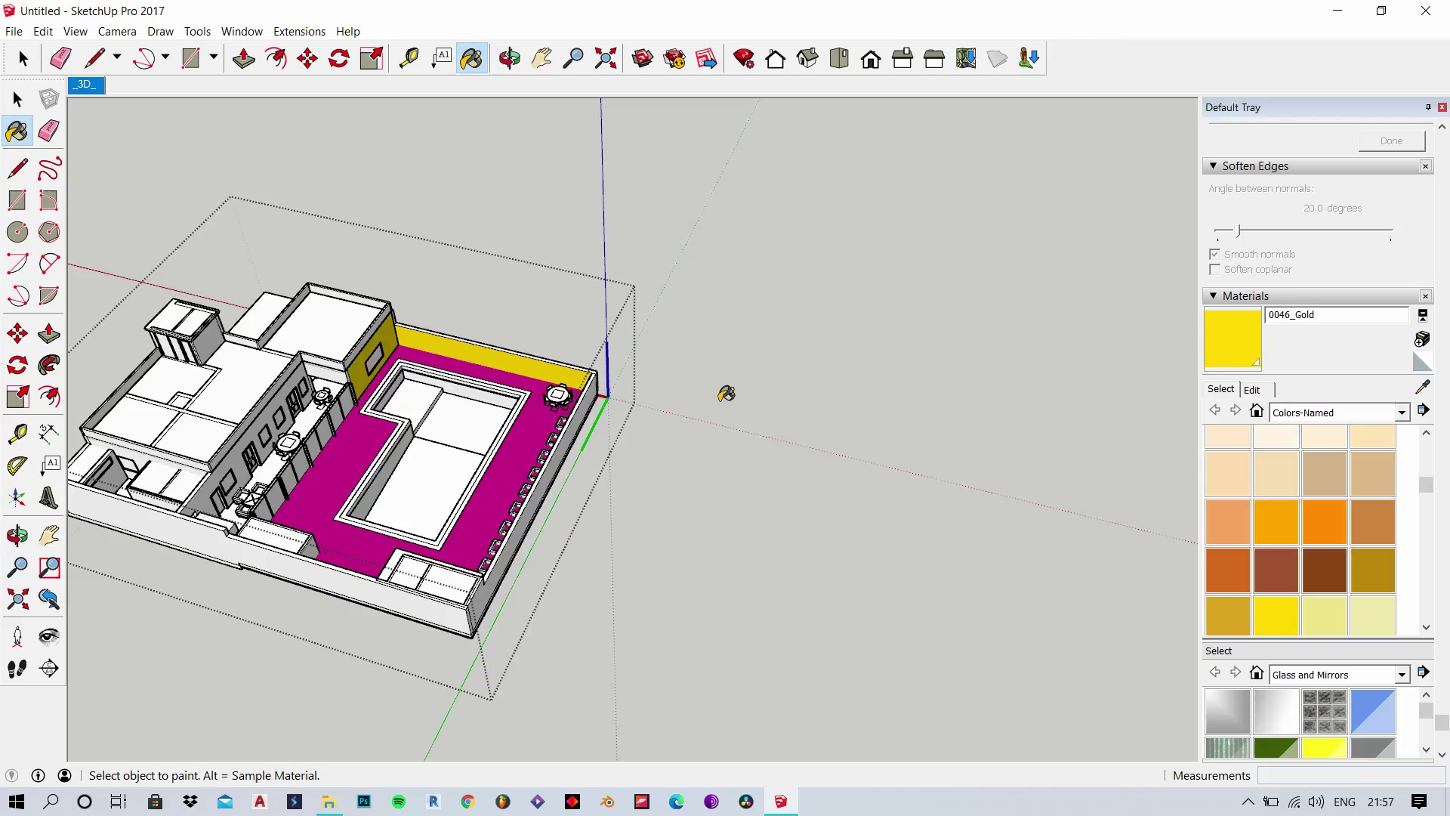
pyautogui.moveTo(725, 395)
pyautogui.mouseDown(button='middle')
pyautogui.moveTo(365, 383)
pyautogui.moveTo(596, 364)
pyautogui.moveTo(491, 337)
pyautogui.moveTo(399, 368)
pyautogui.mouseUp(button='middle')
pyautogui.scroll(3, 365, 384)
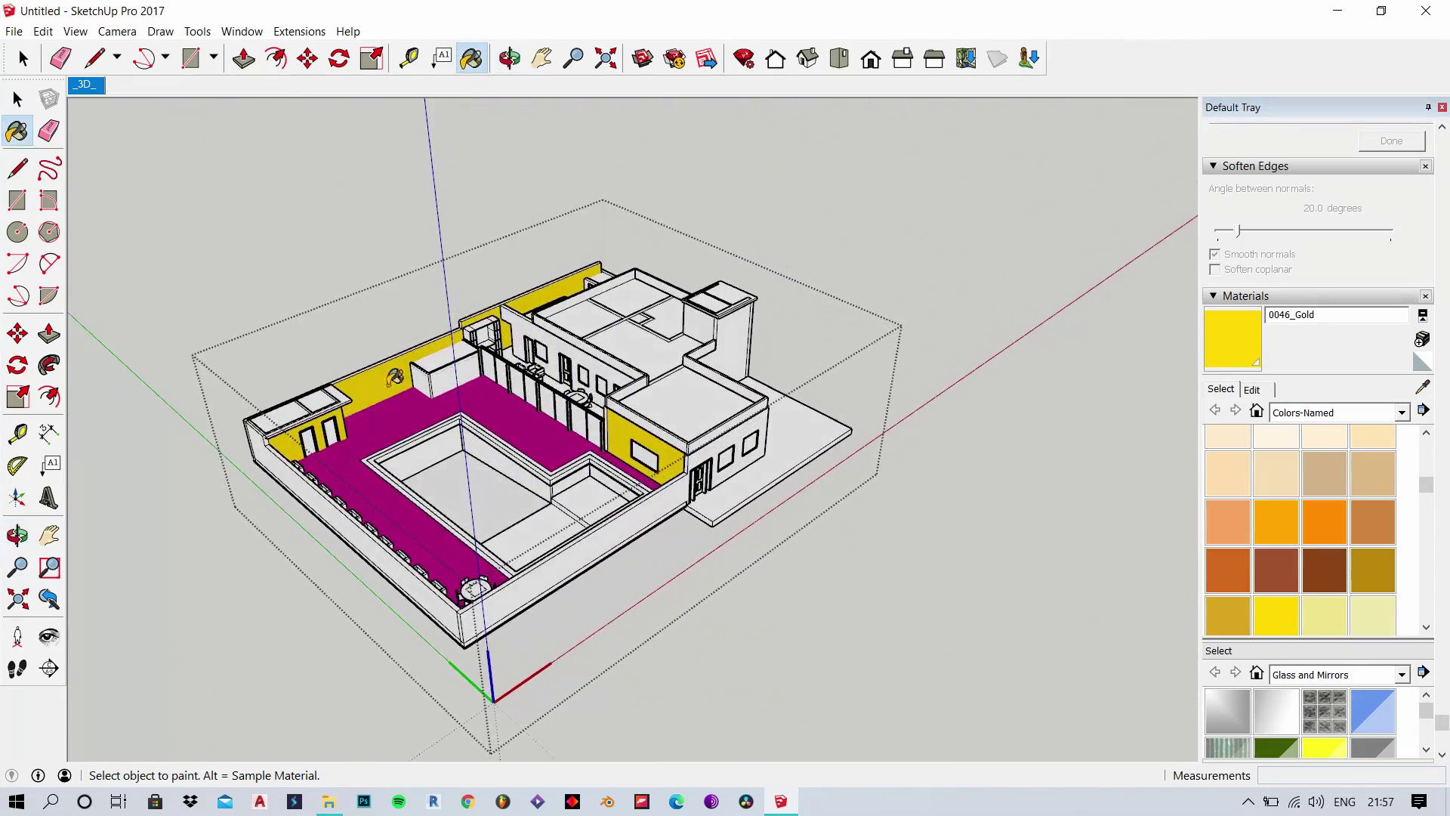
pyautogui.scroll(3, 414, 361)
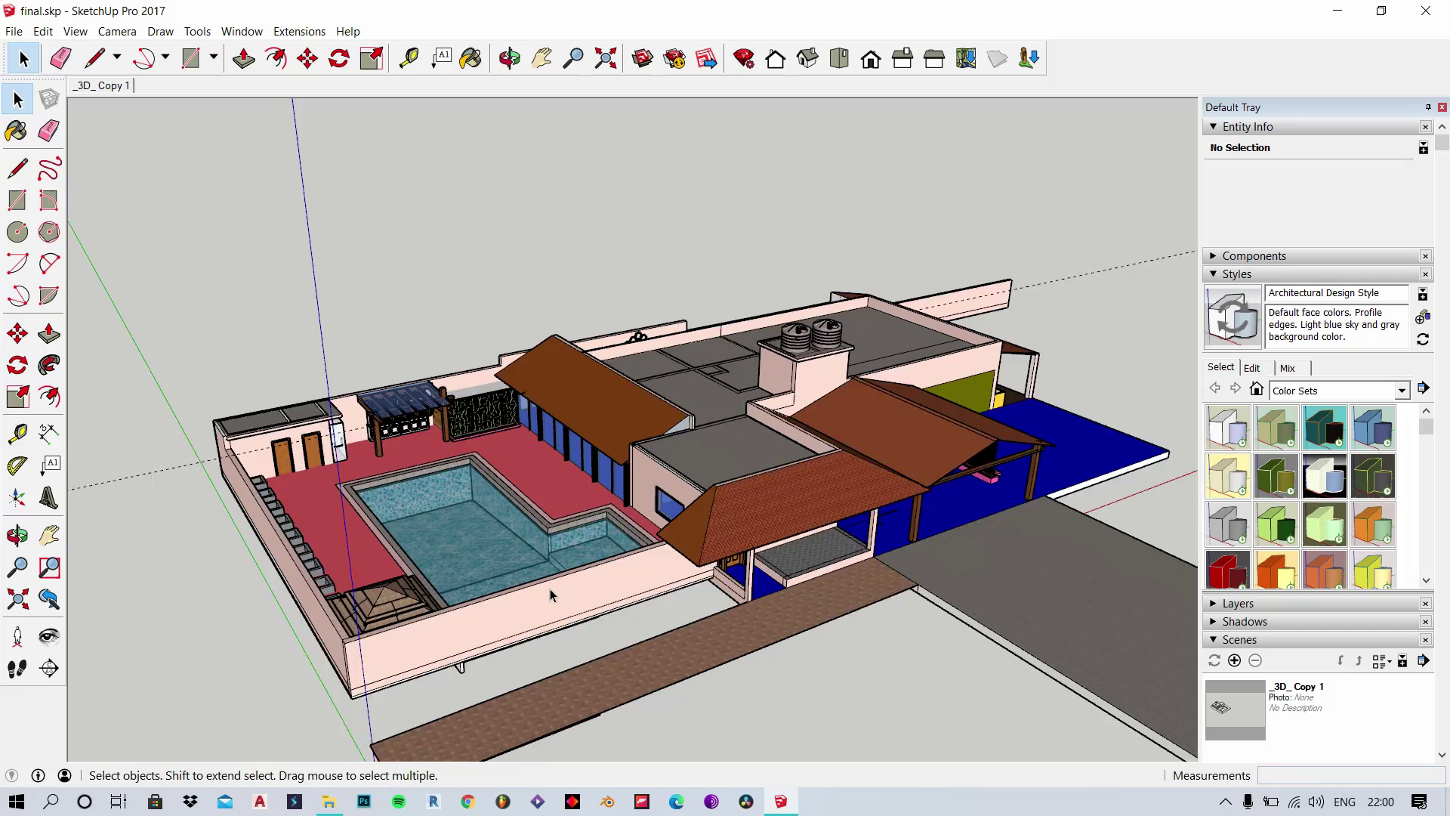
# - Examine the fully textured farmhouse in final.skp around the pool, the glazed veranda and the climbing-plant screen beside the pergola
pyautogui.moveTo(549, 588); pyautogui.dragTo(550, 468, button='middle')
pyautogui.scroll(3, 379, 486)
pyautogui.press('space')
pyautogui.scroll(5, 483, 498)
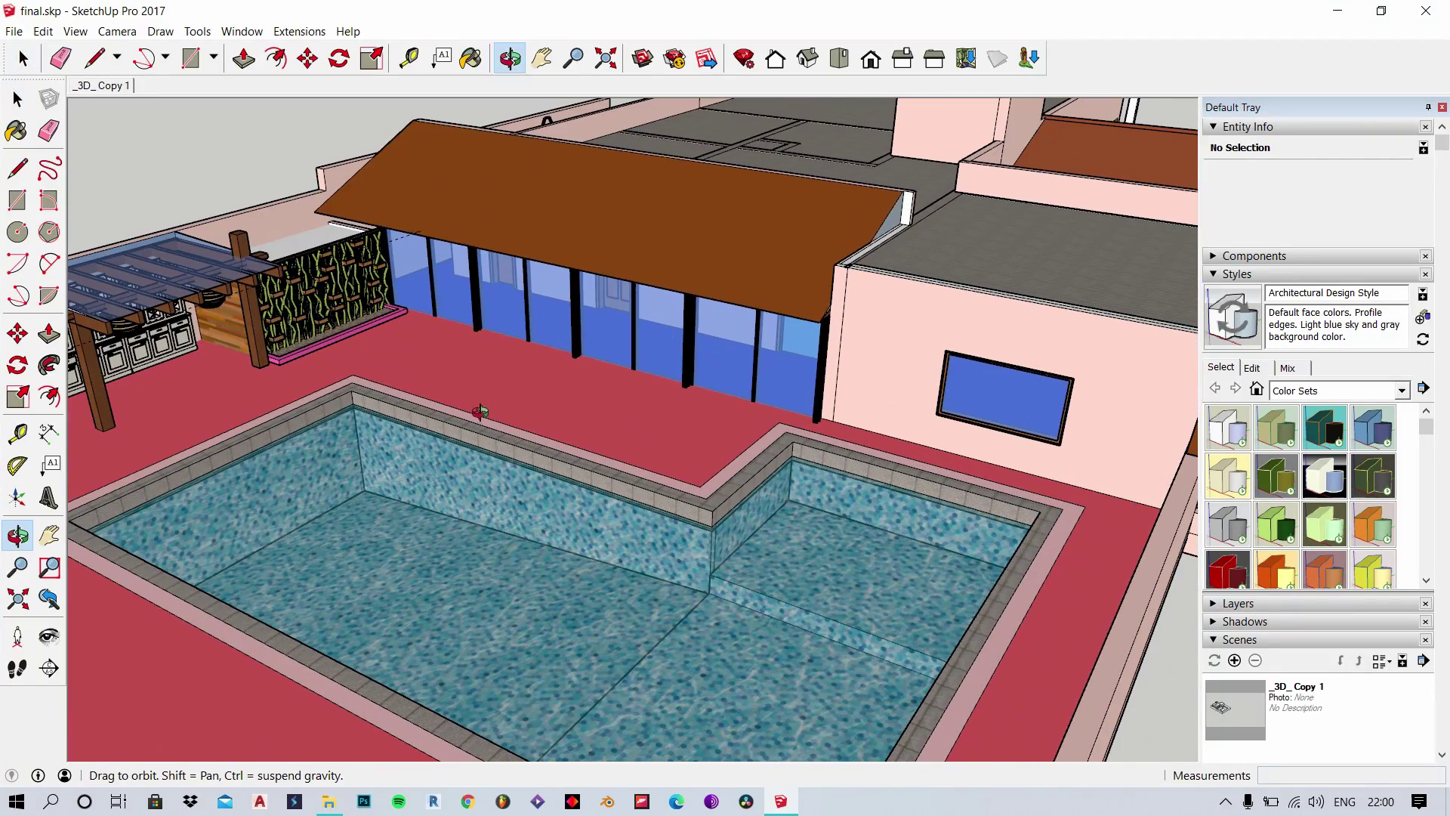
pyautogui.moveTo(481, 412); pyautogui.dragTo(526, 416, button='middle')
pyautogui.scroll(5, 281, 375)
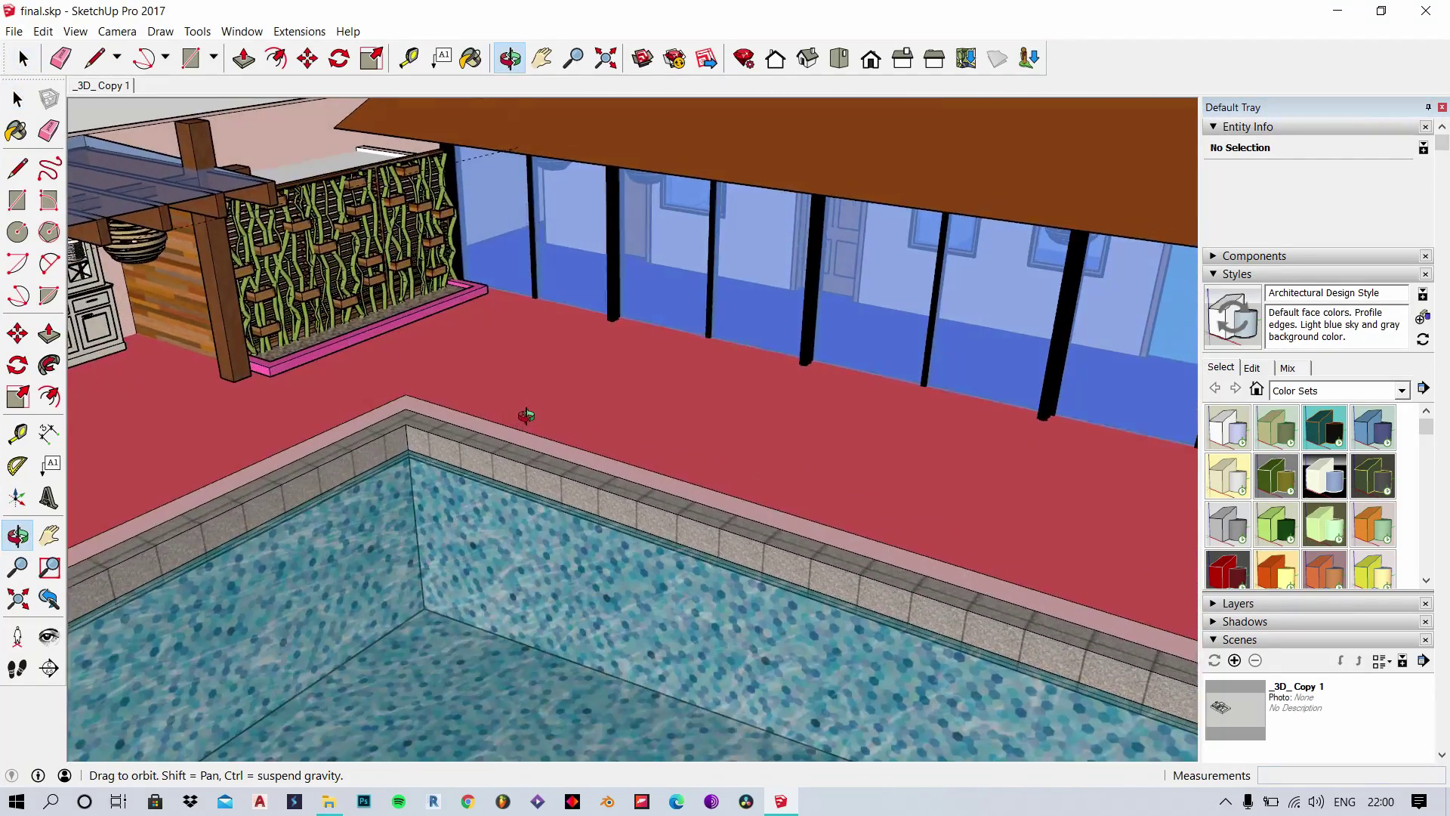
pyautogui.scroll(3, 360, 261)
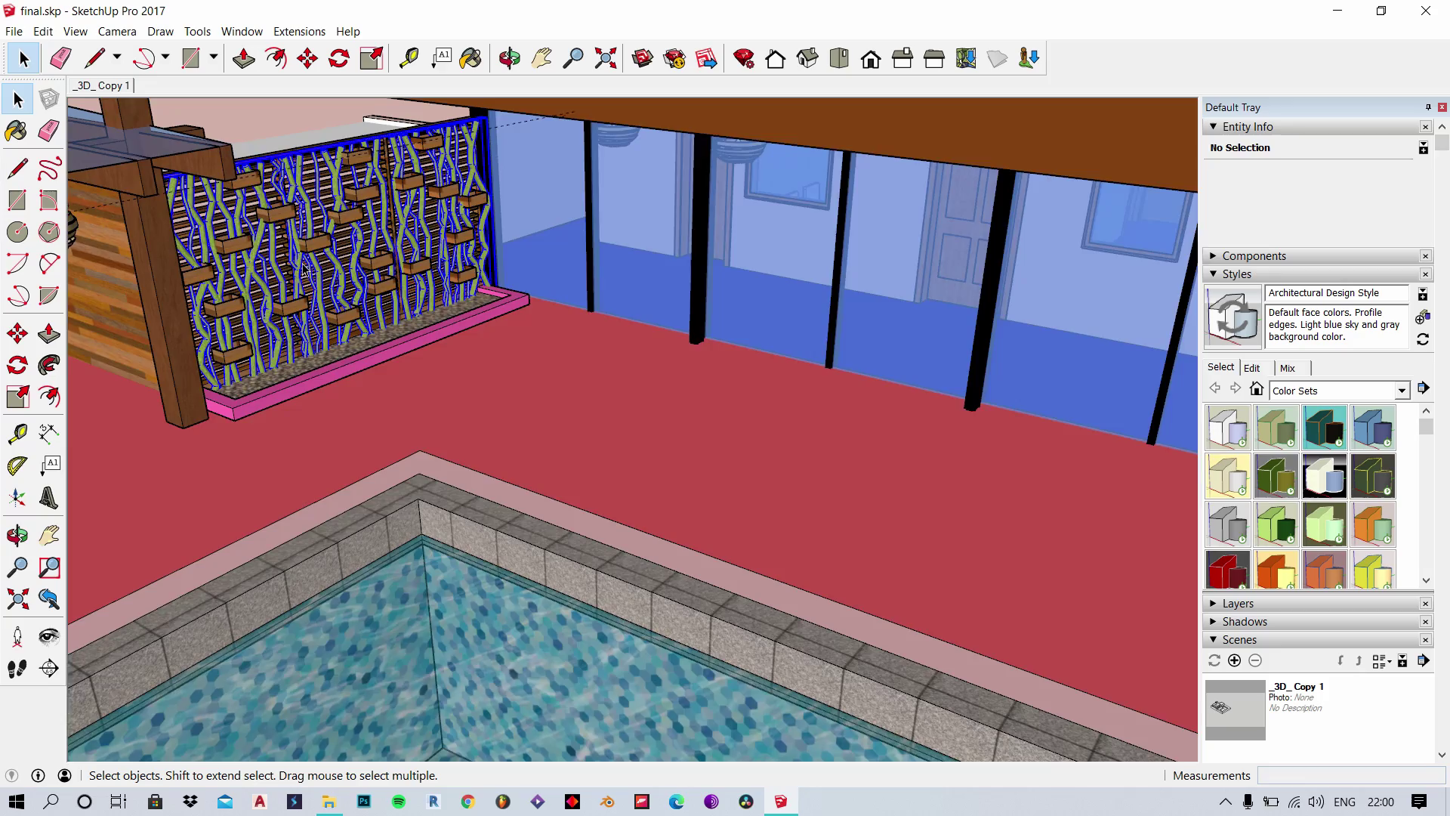
pyautogui.click(305, 269)
pyautogui.scroll(-8, 373, 420)
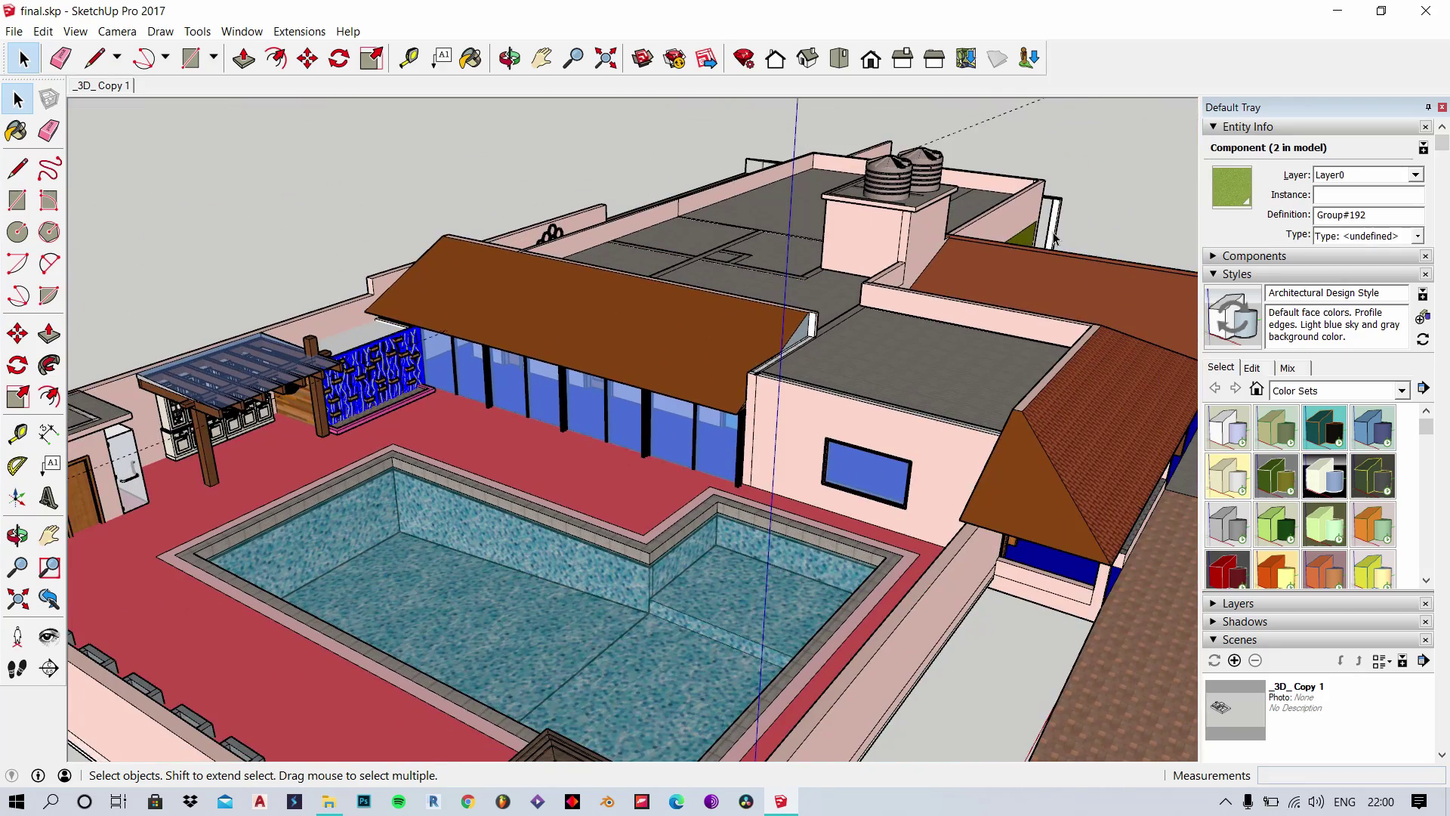
# - Examine the tiled roofs, the two rooftop water tanks and the hexagonal wall planters behind the roof parapet
pyautogui.scroll(-2, 991, 442)
pyautogui.moveTo(991, 442); pyautogui.dragTo(429, 493, button='middle')
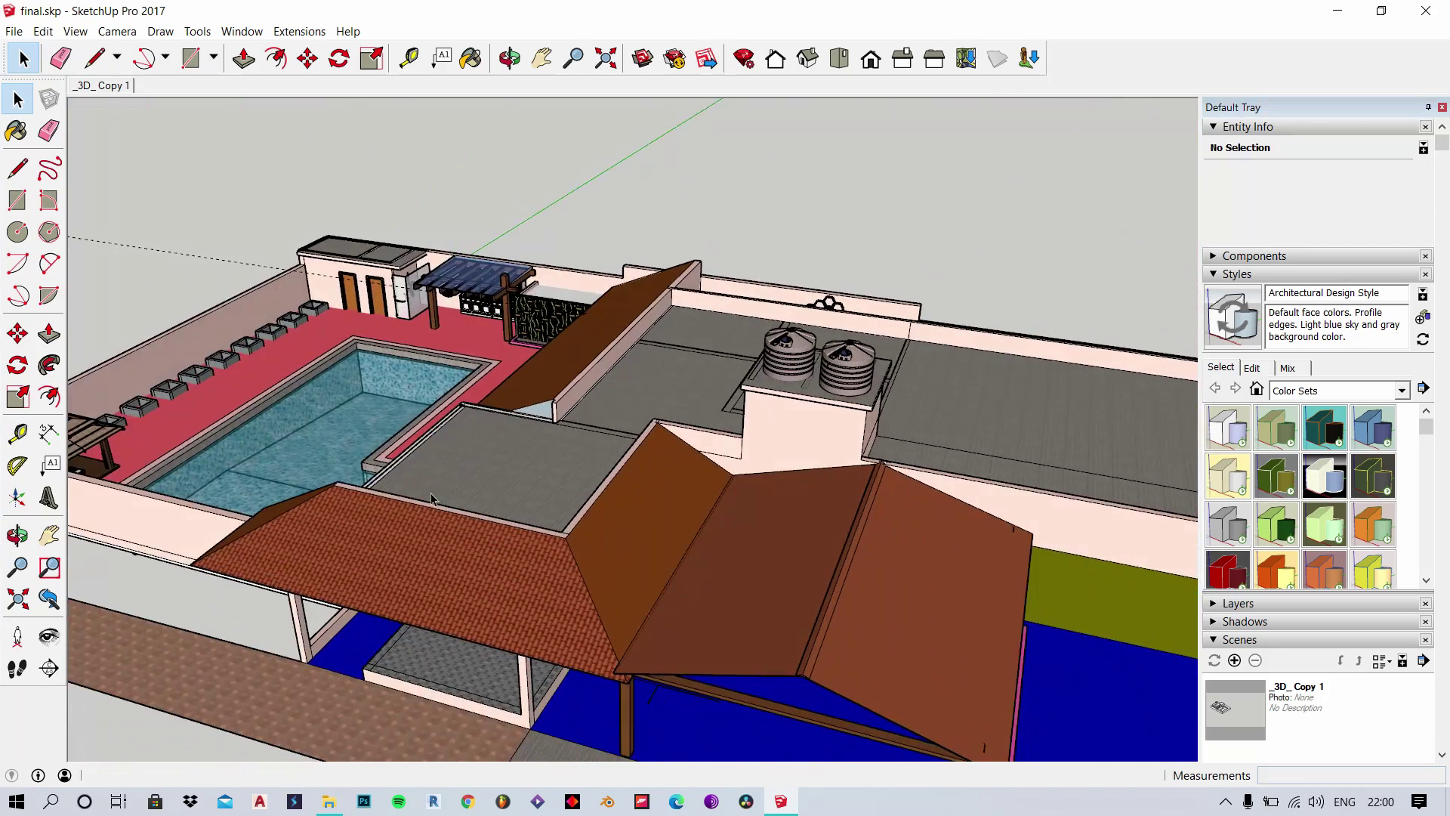
pyautogui.scroll(2, 850, 293)
pyautogui.scroll(3, 843, 393)
pyautogui.click(843, 393)
pyautogui.scroll(-4, 844, 391)
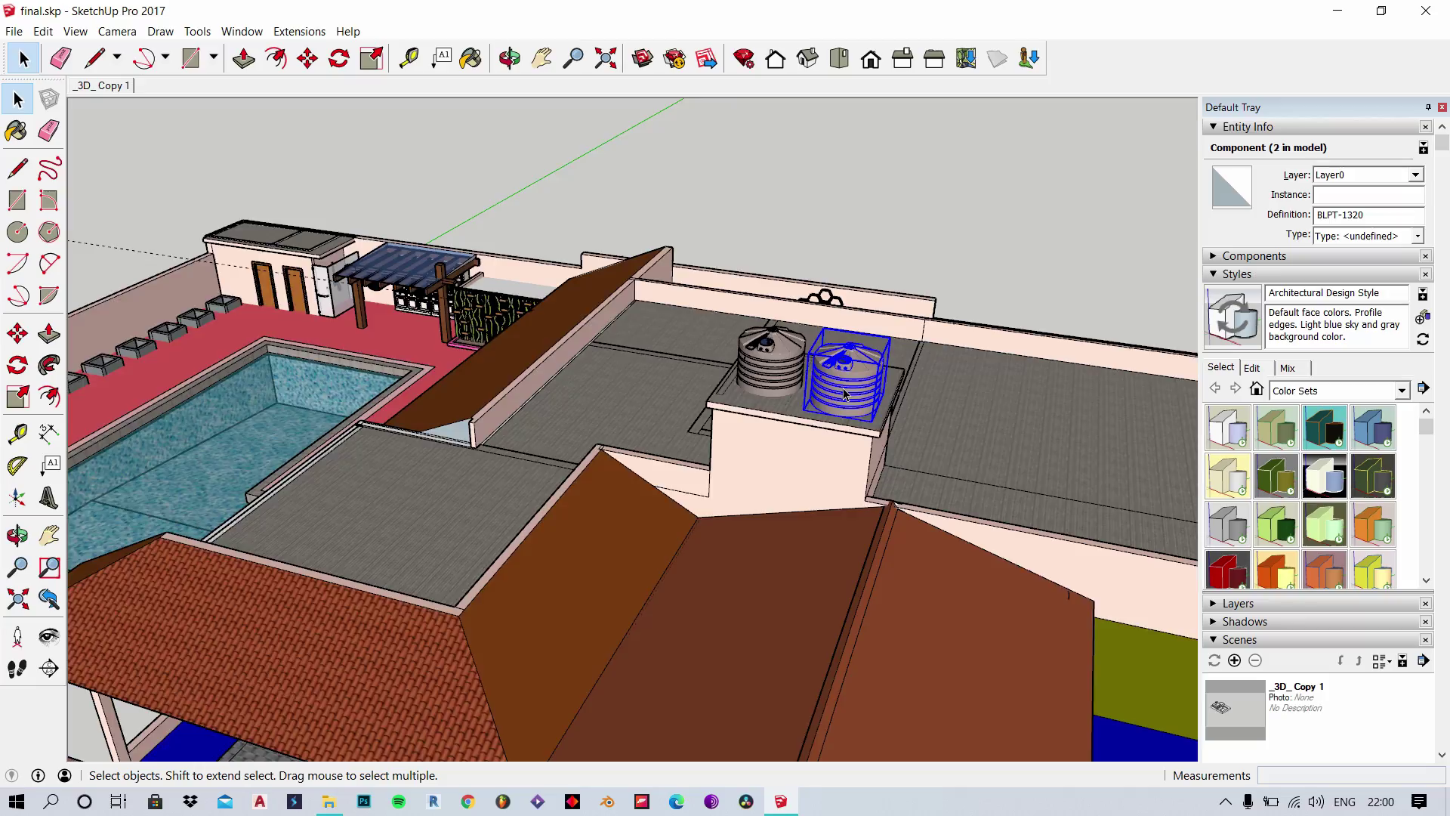
pyautogui.click(857, 289)
pyautogui.scroll(3, 872, 289)
pyautogui.moveTo(933, 263); pyautogui.dragTo(743, 431, button='middle')
pyautogui.scroll(4, 935, 430)
pyautogui.scroll(3, 936, 429)
pyautogui.moveTo(936, 429); pyautogui.dragTo(1042, 343, button='middle')
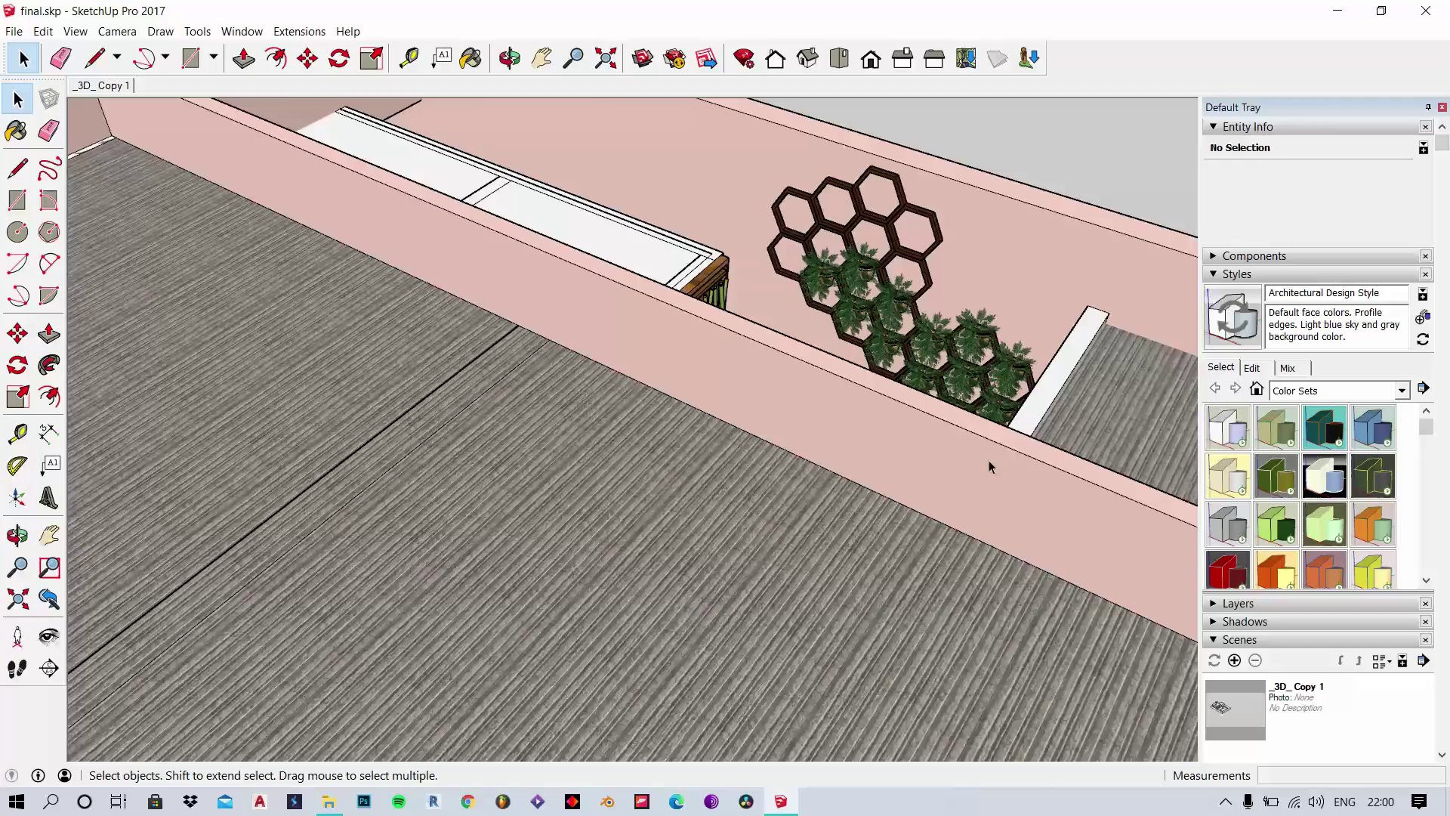
# - Save the textured farmhouse model final.skp
pyautogui.scroll(-5, 755, 555)
pyautogui.scroll(-2, 458, 556)
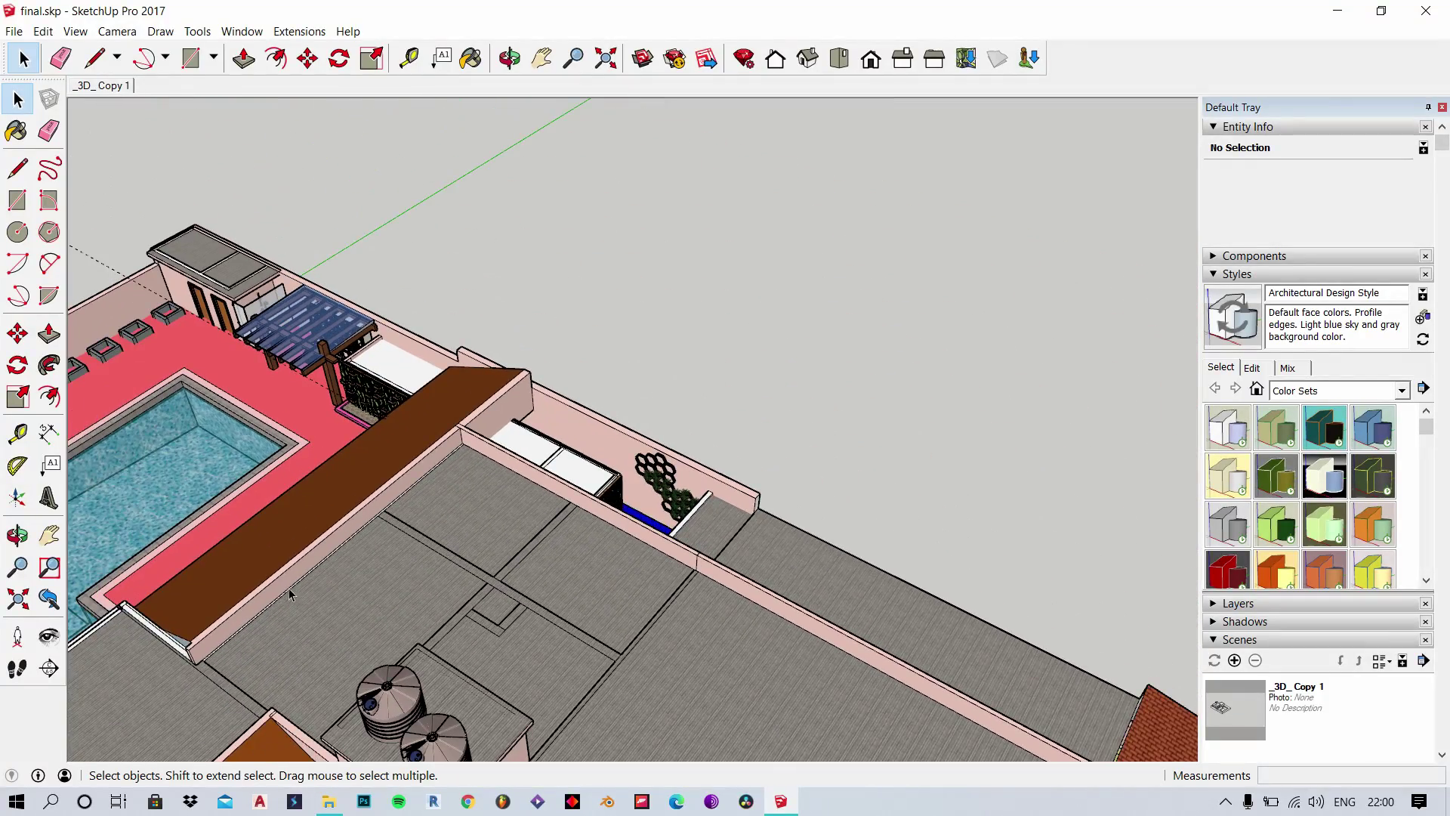
pyautogui.keyDown('shift'); pyautogui.moveTo(288, 594); pyautogui.dragTo(1118, 423, button='middle'); pyautogui.keyUp('shift')
pyautogui.scroll(-3, 691, 521)
pyautogui.moveTo(581, 514); pyautogui.dragTo(1064, 477, button='middle')
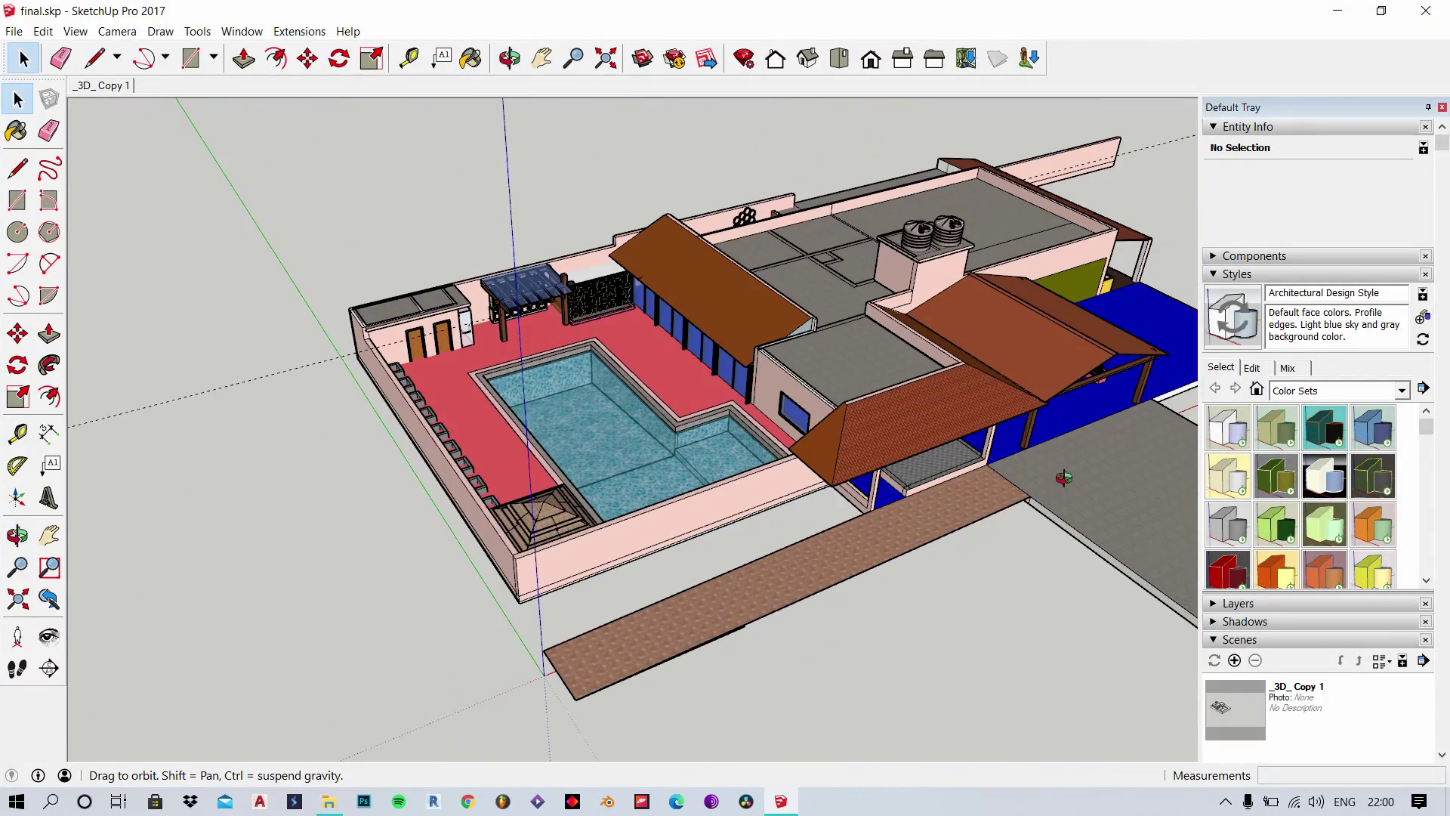
pyautogui.keyDown('shift'); pyautogui.moveTo(967, 391); pyautogui.dragTo(778, 399, button='middle'); pyautogui.keyUp('shift')
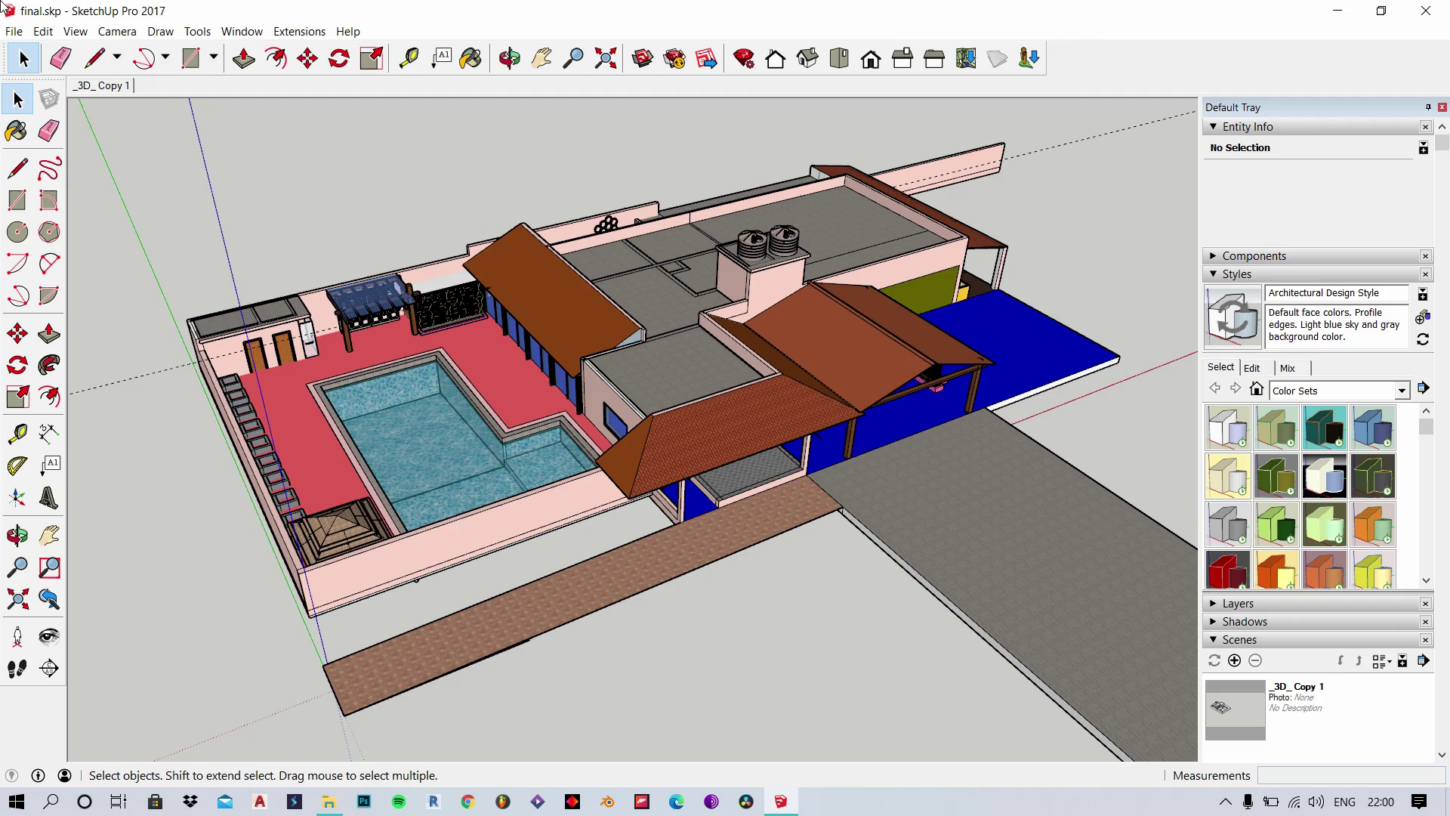
pyautogui.click(8, 30)
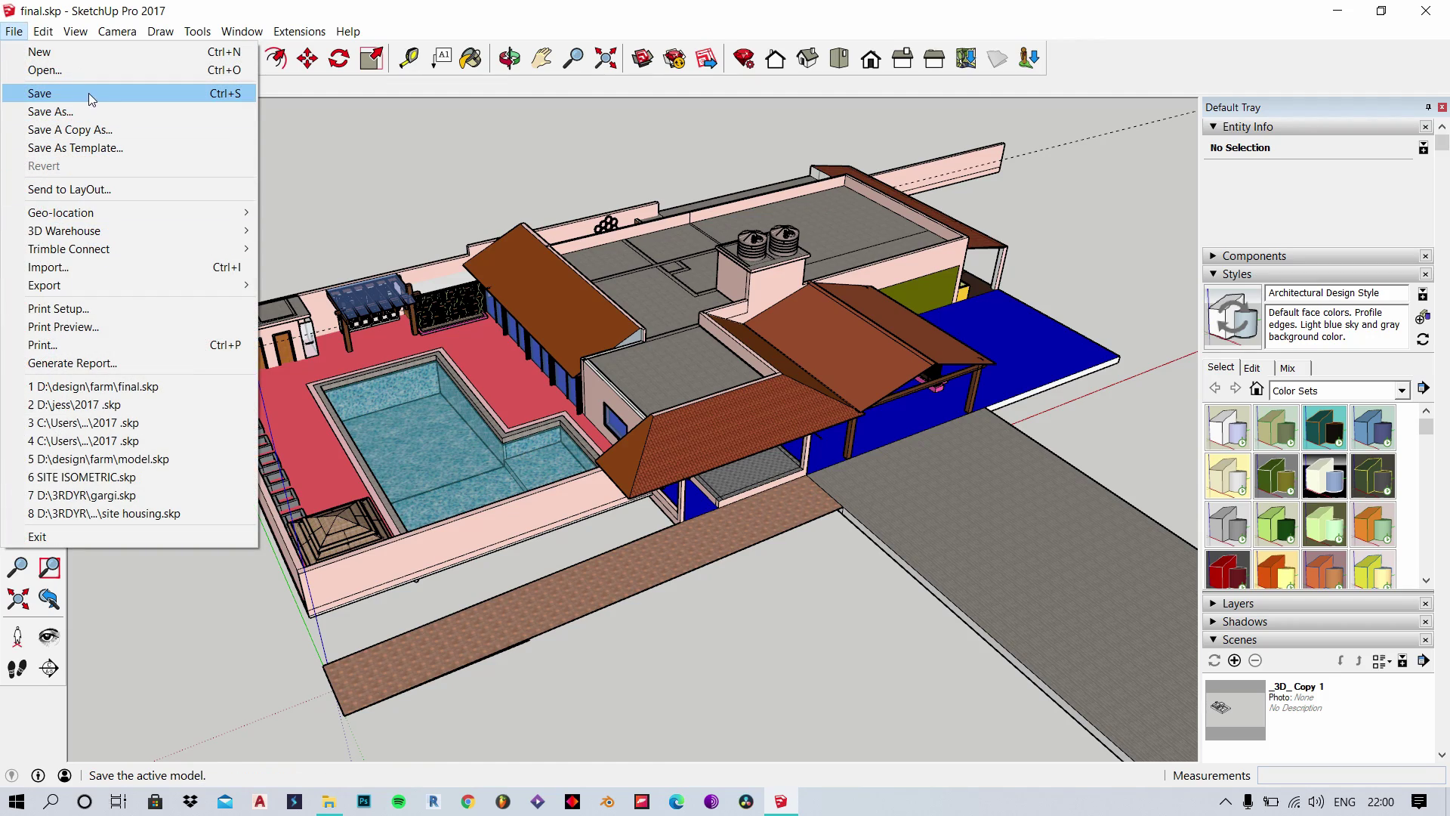
pyautogui.click(111, 101)
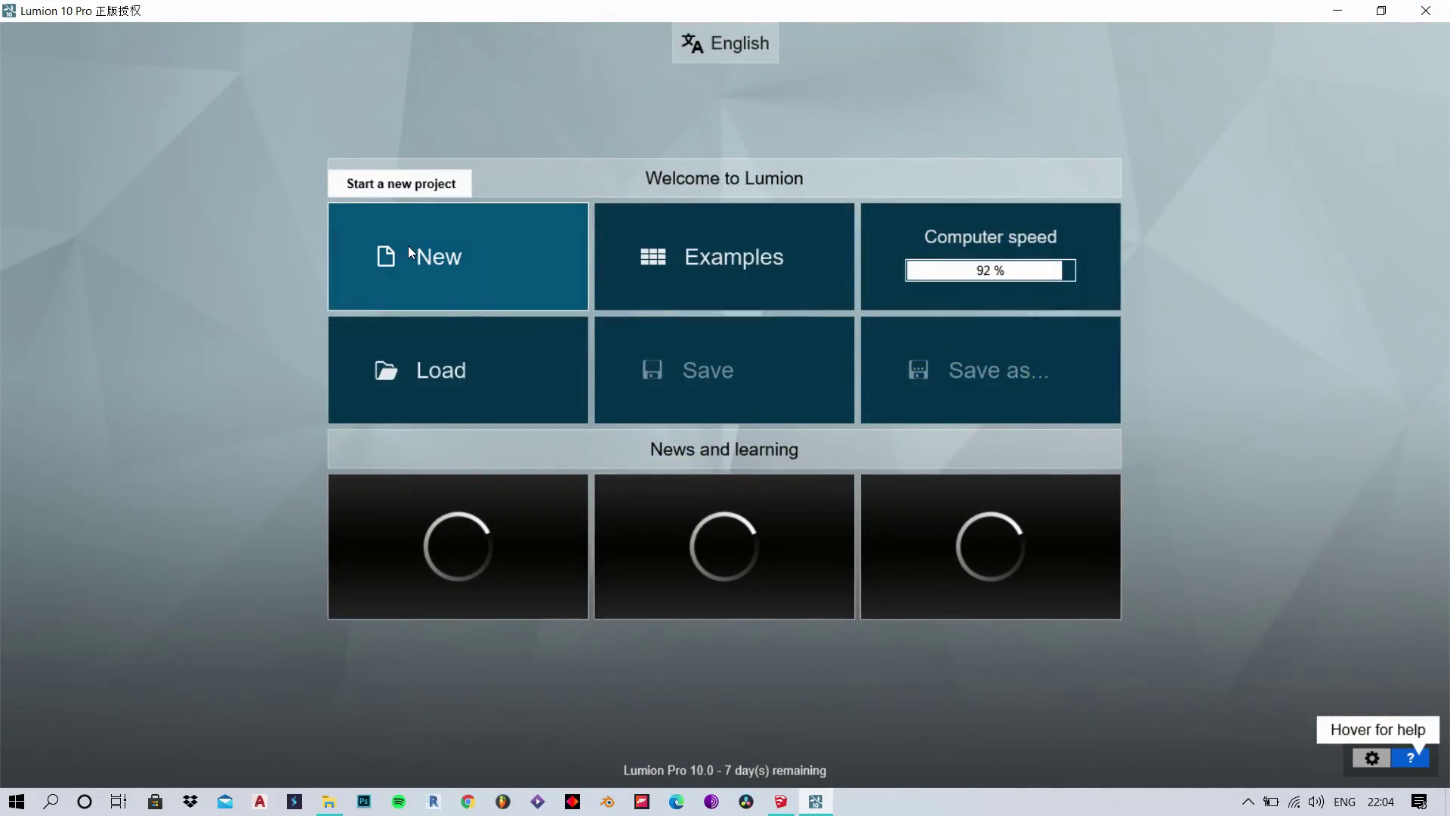
# - Switch to Lumion, start a new project with the flat grass plain scene and set up single placement of an imported model
pyautogui.click(409, 248)
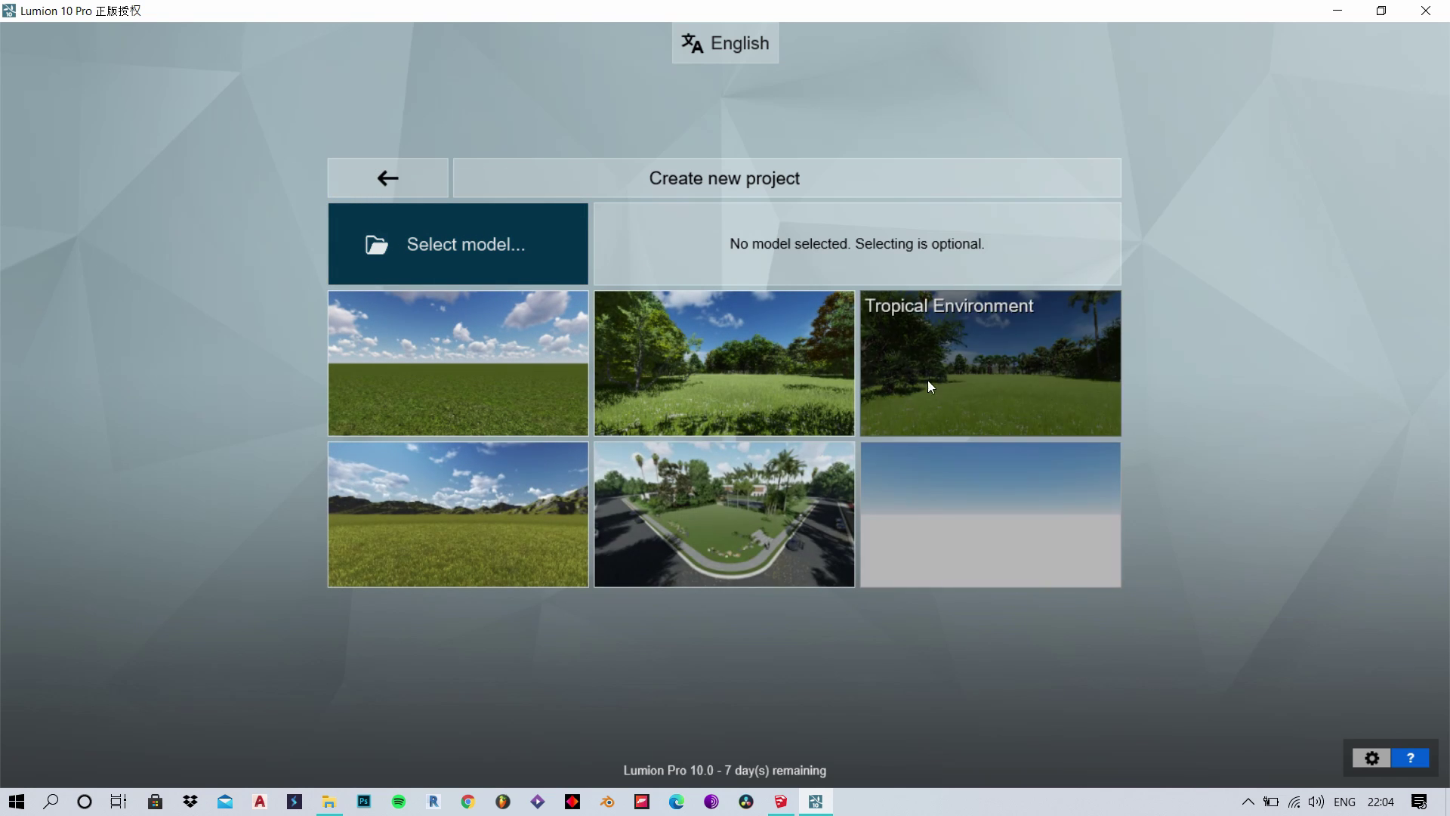
pyautogui.click(470, 376)
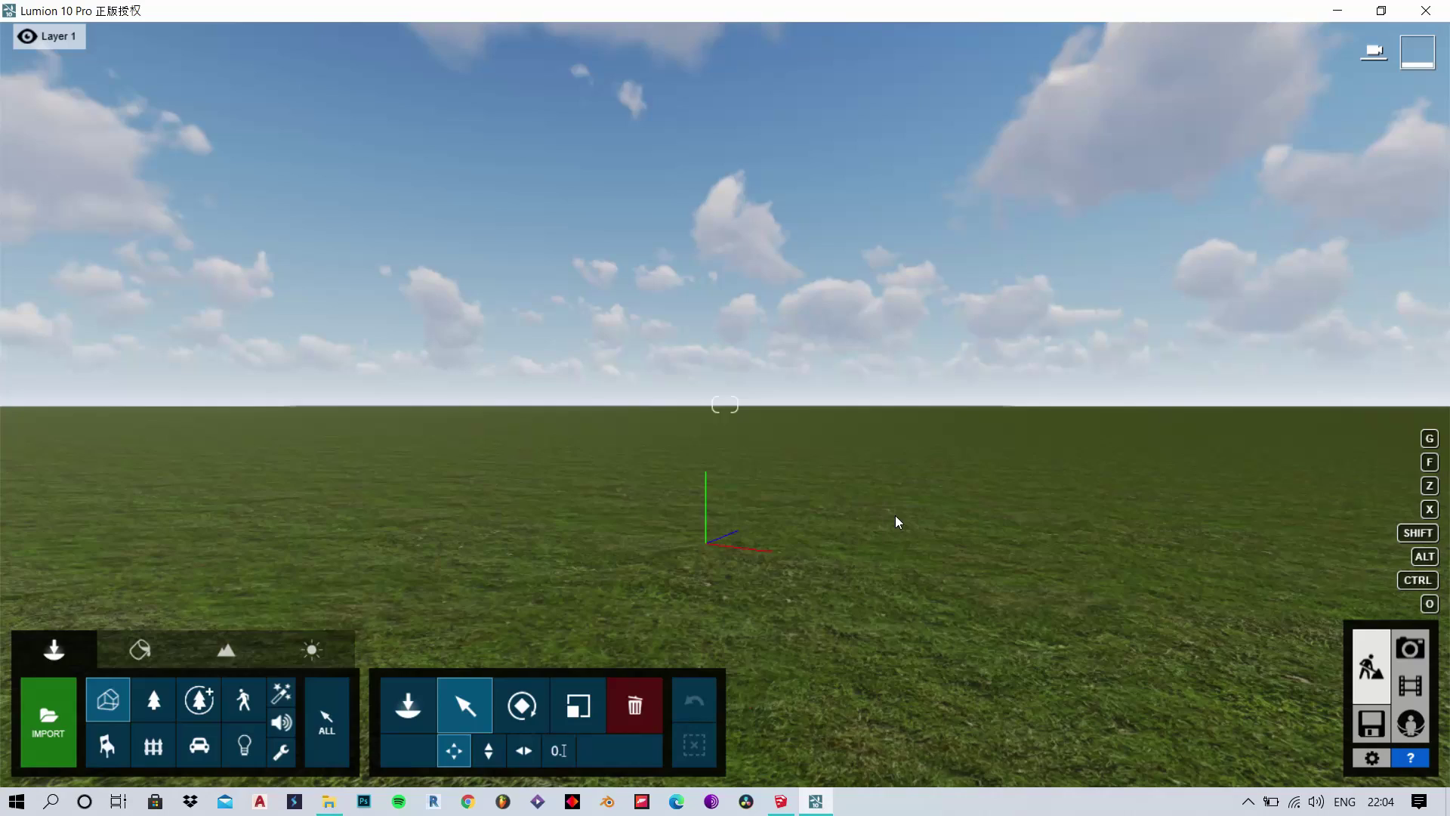
pyautogui.moveTo(896, 518); pyautogui.dragTo(895, 604, button='right')
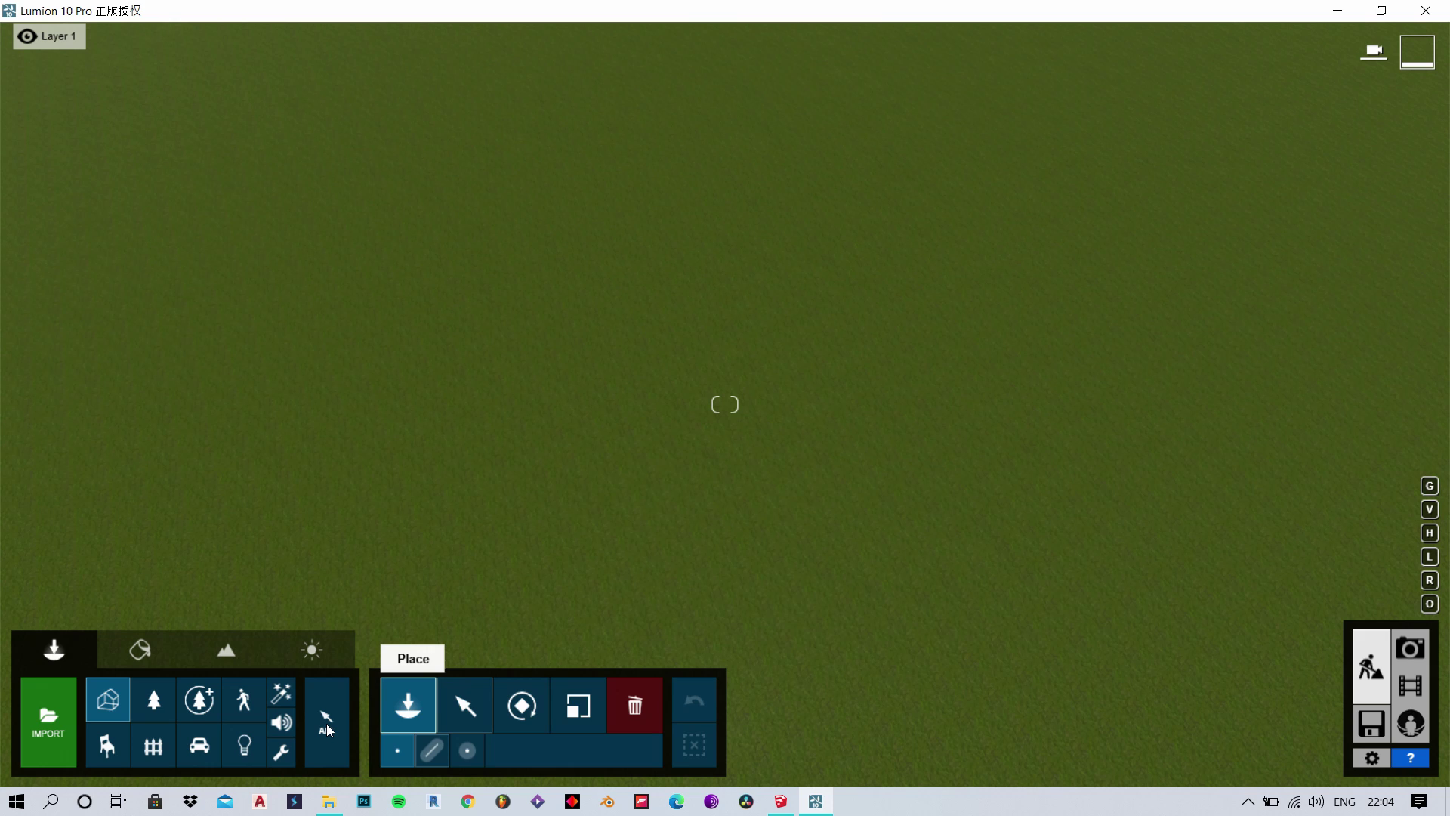
pyautogui.click(404, 750)
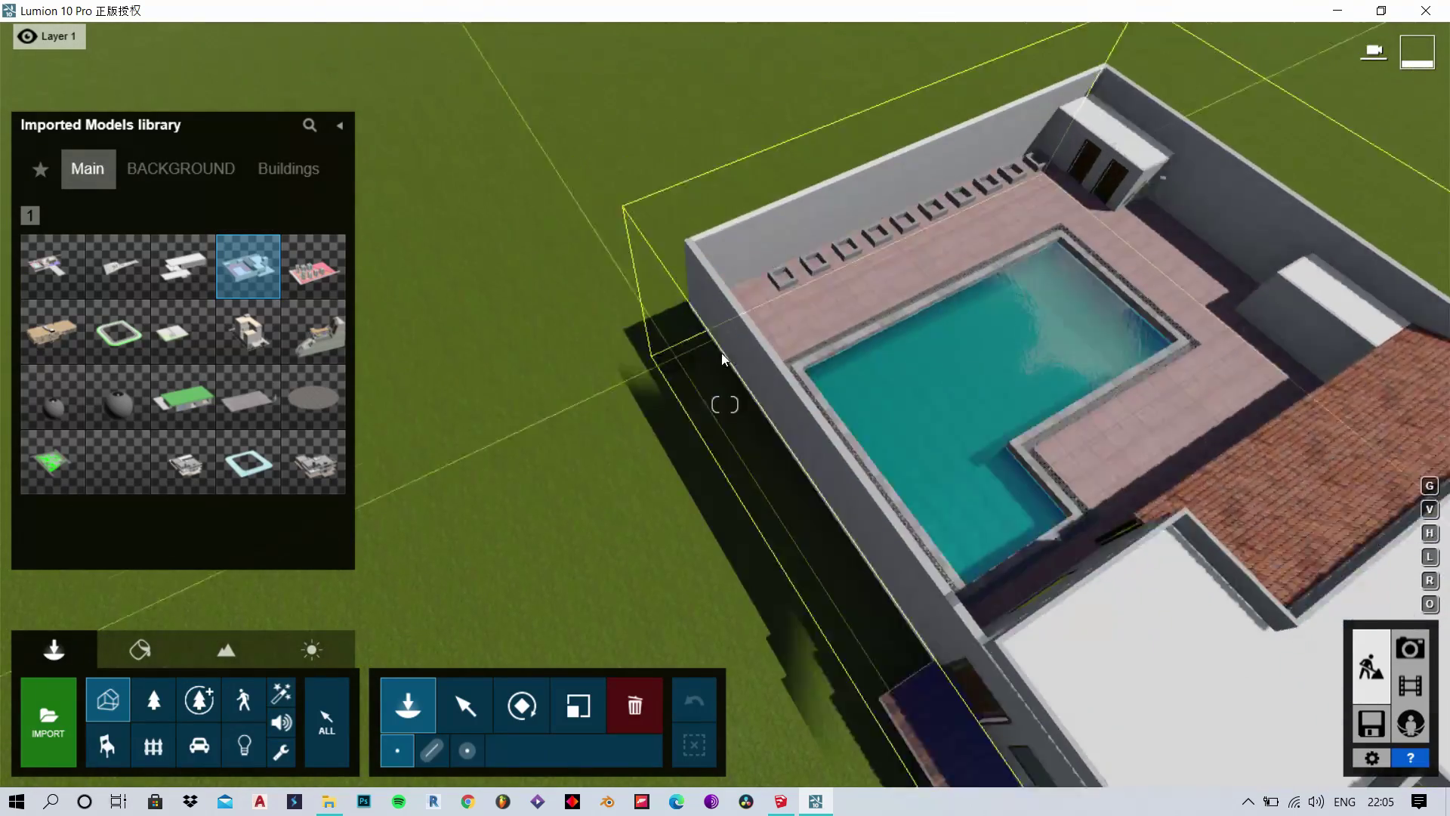
# - Place one copy of the imported farmhouse model on the open grass
pyautogui.moveTo(722, 351); pyautogui.dragTo(785, 358, button='right')
pyautogui.press('s')
pyautogui.press('w')
pyautogui.moveTo(679, 332); pyautogui.dragTo(589, 347, button='right')
pyautogui.press('s')
pyautogui.click(589, 348)
pyautogui.scroll(-3, 637, 291)
pyautogui.scroll(5, 600, 412)
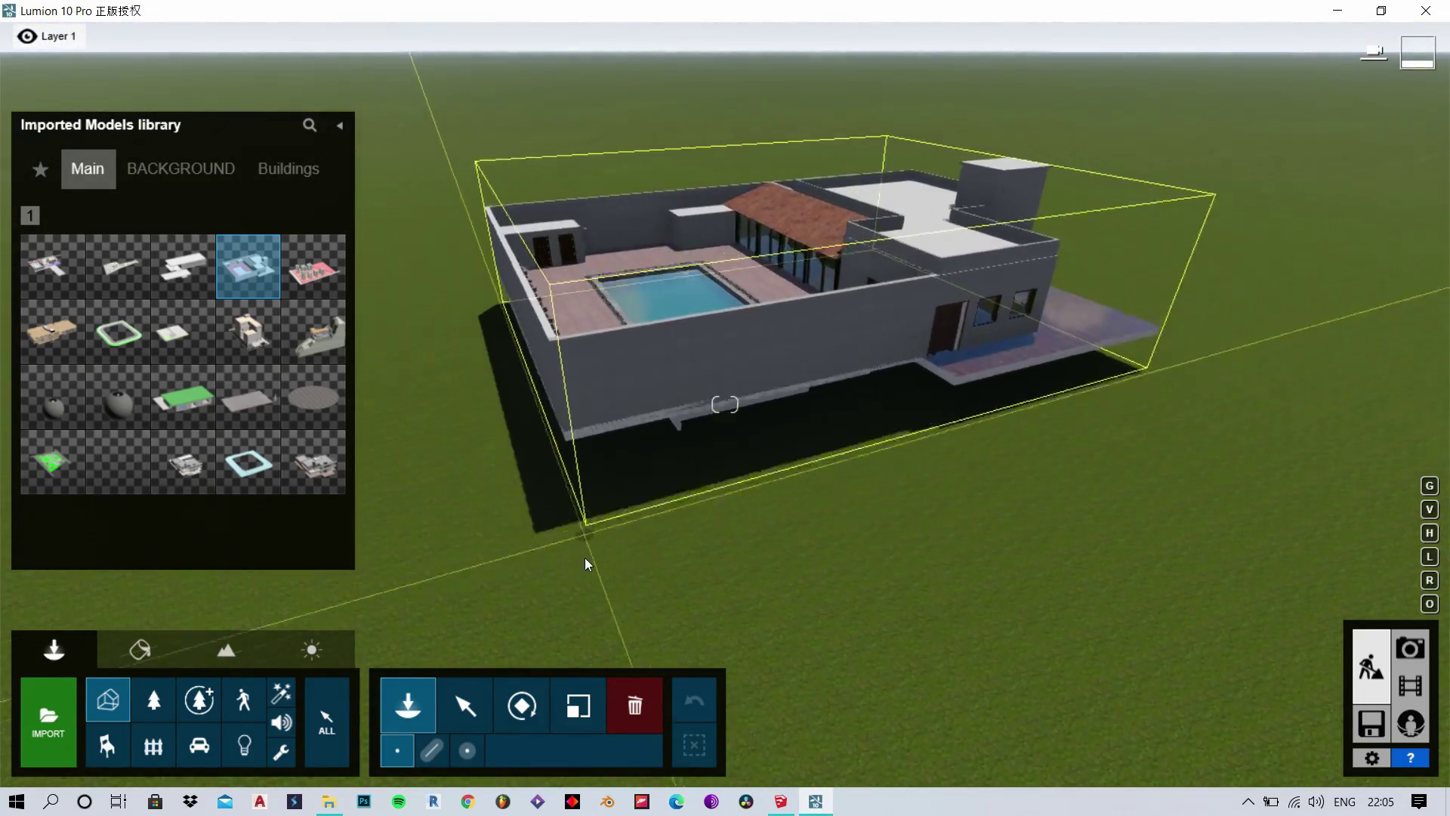
pyautogui.scroll(-3, 517, 577)
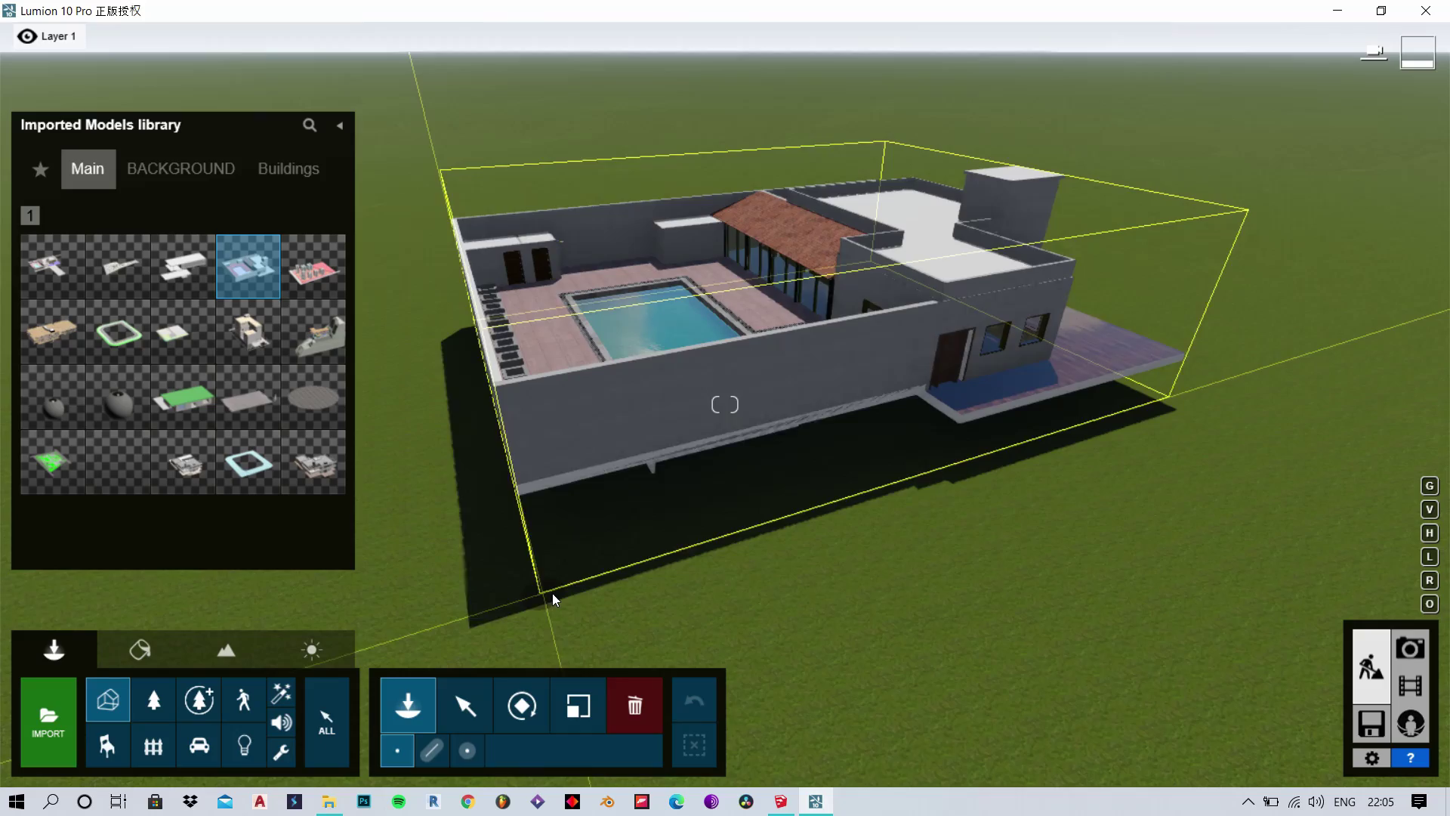
pyautogui.click(552, 593)
# - Inspect the placed farmhouse and browse the BACKGROUND, Buildings and Main categories of the imported models library
pyautogui.moveTo(874, 426); pyautogui.dragTo(831, 362, button='right')
pyautogui.press('w')
pyautogui.press('w')
pyautogui.moveTo(641, 359); pyautogui.dragTo(765, 407, button='right')
pyautogui.press('s')
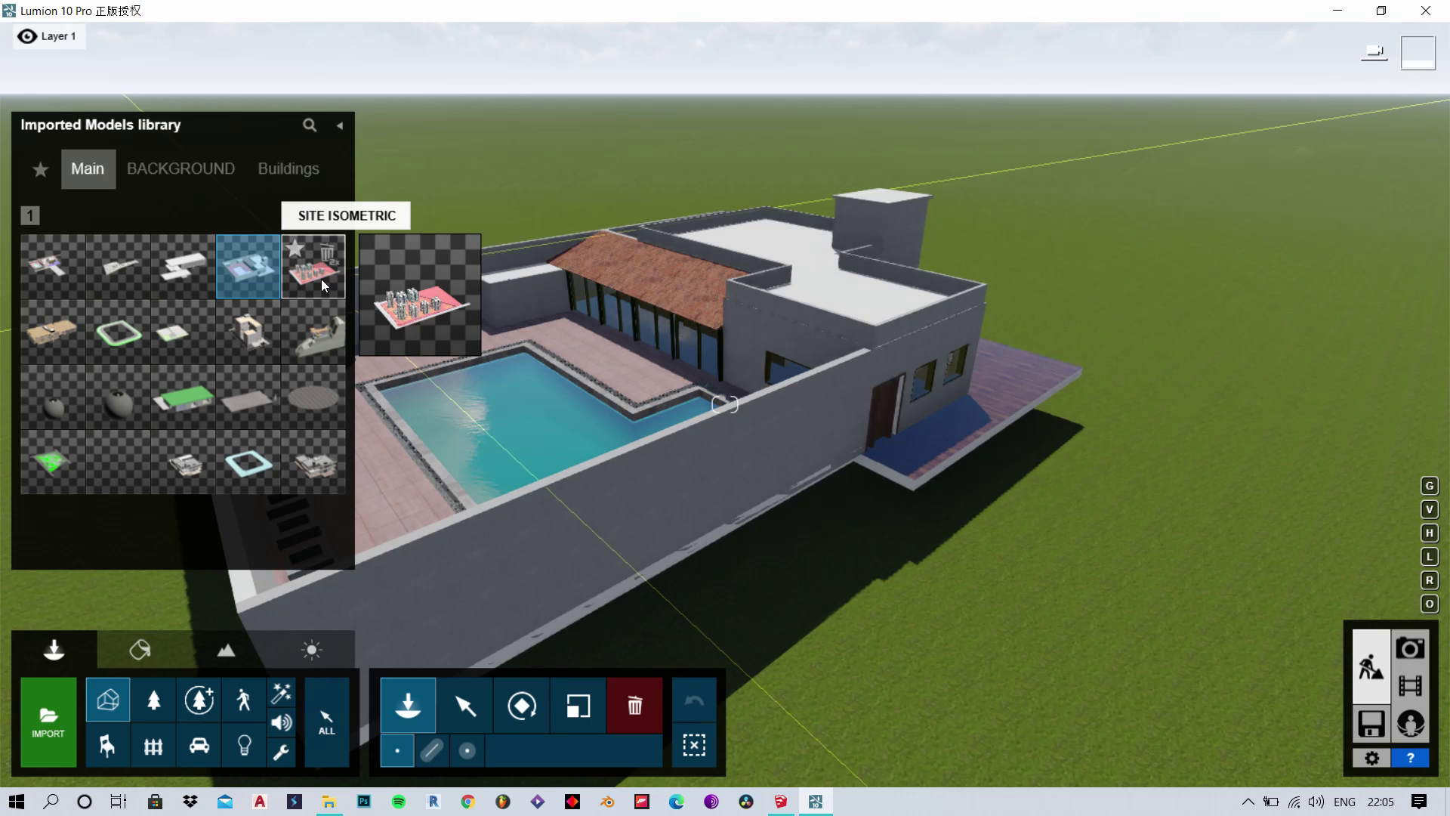
pyautogui.click(161, 175)
pyautogui.click(305, 168)
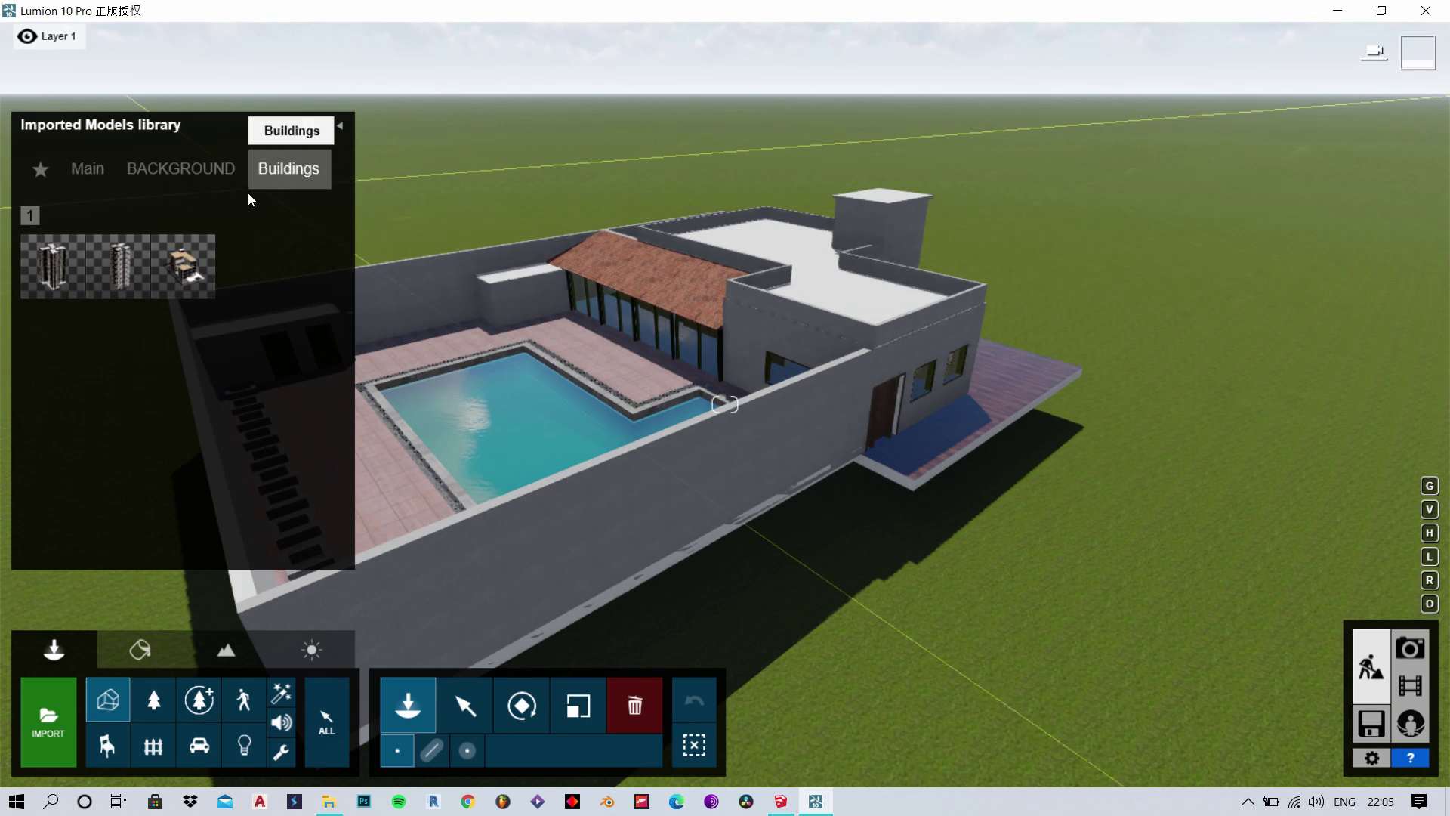
pyautogui.click(101, 174)
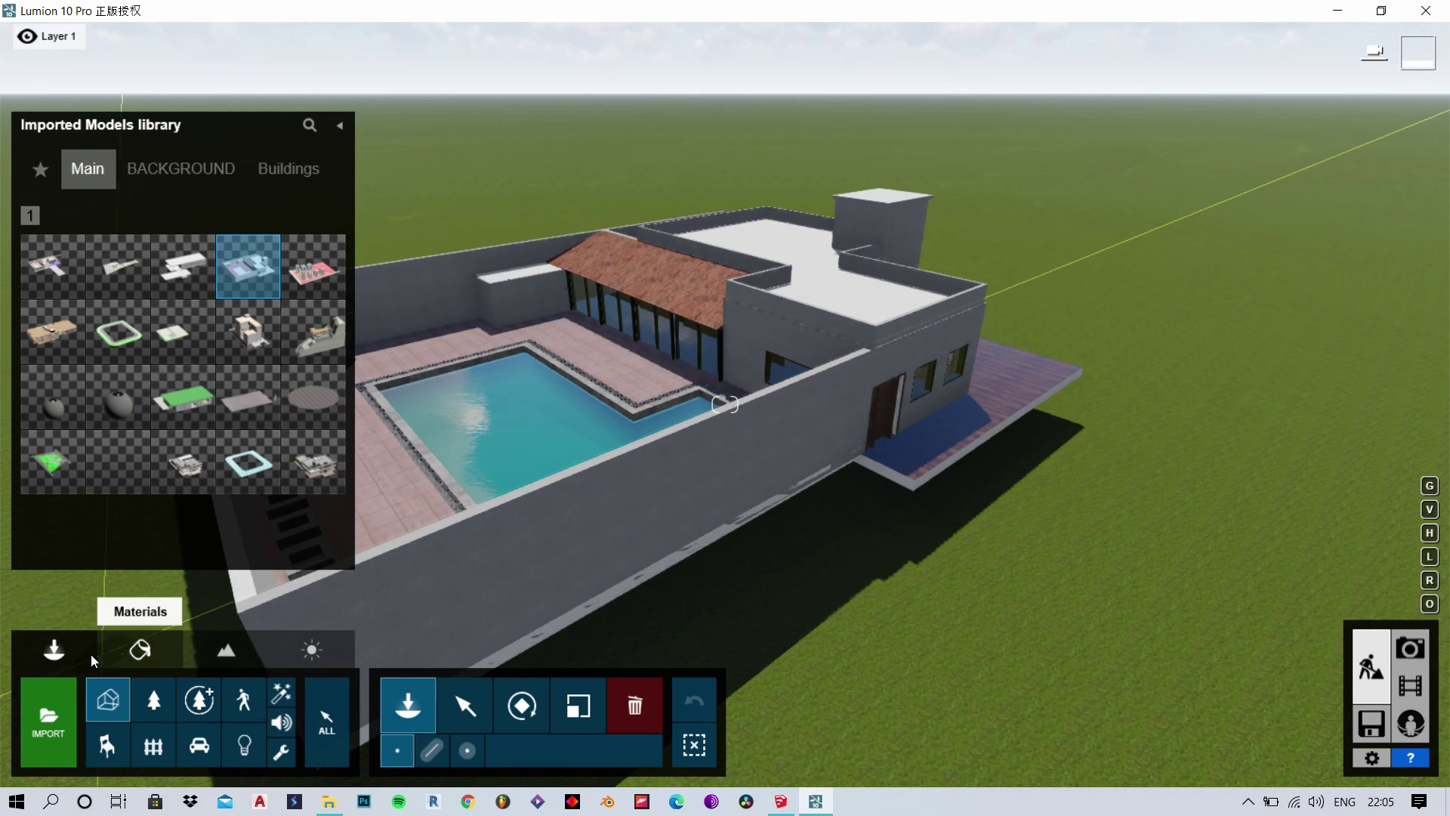
pyautogui.click(57, 717)
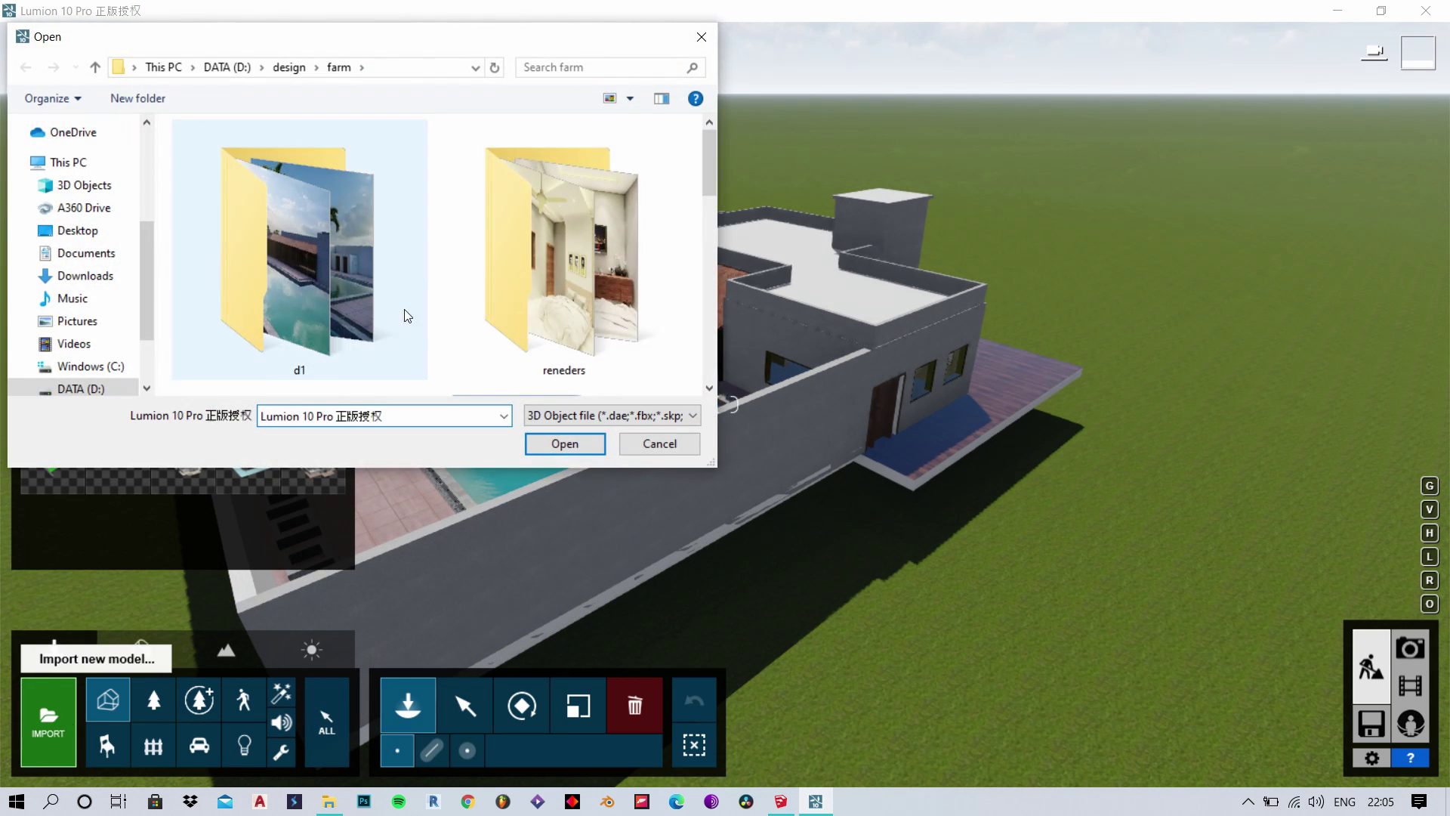
pyautogui.scroll(-3, 256, 227)
pyautogui.scroll(-2, 287, 241)
pyautogui.scroll(6, 353, 268)
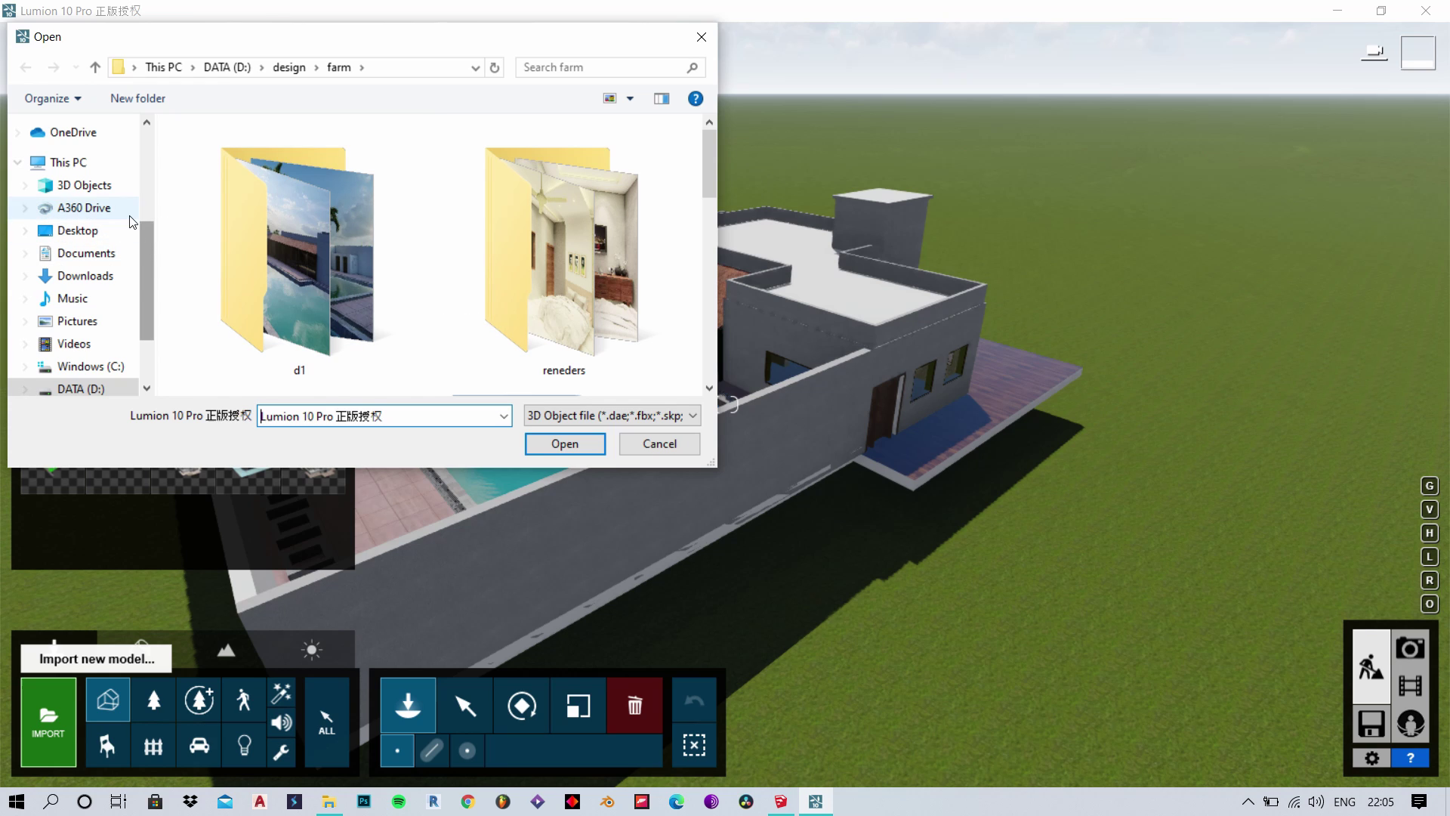
pyautogui.scroll(-3, 429, 235)
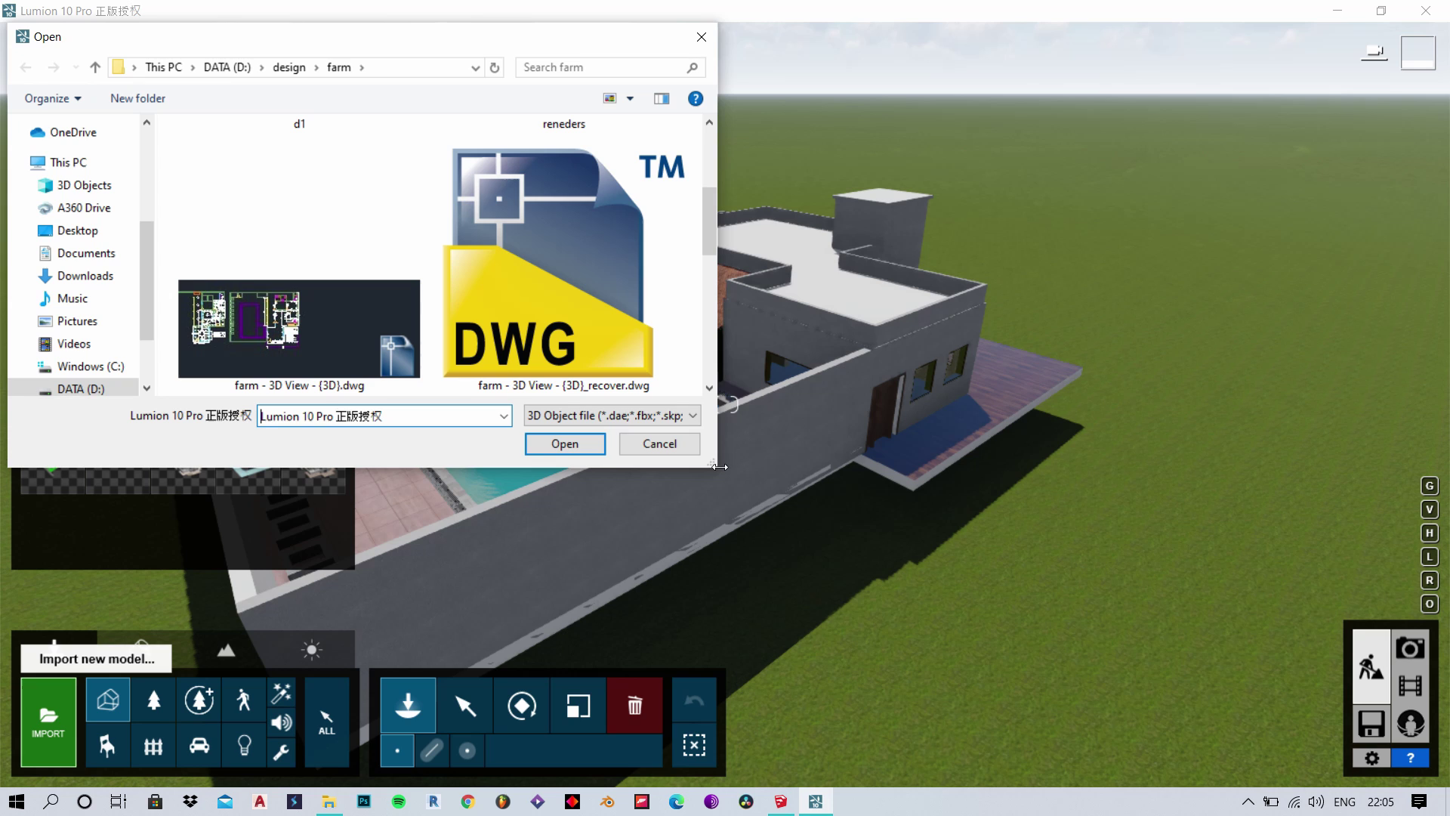
pyautogui.moveTo(711, 462); pyautogui.dragTo(1294, 669)
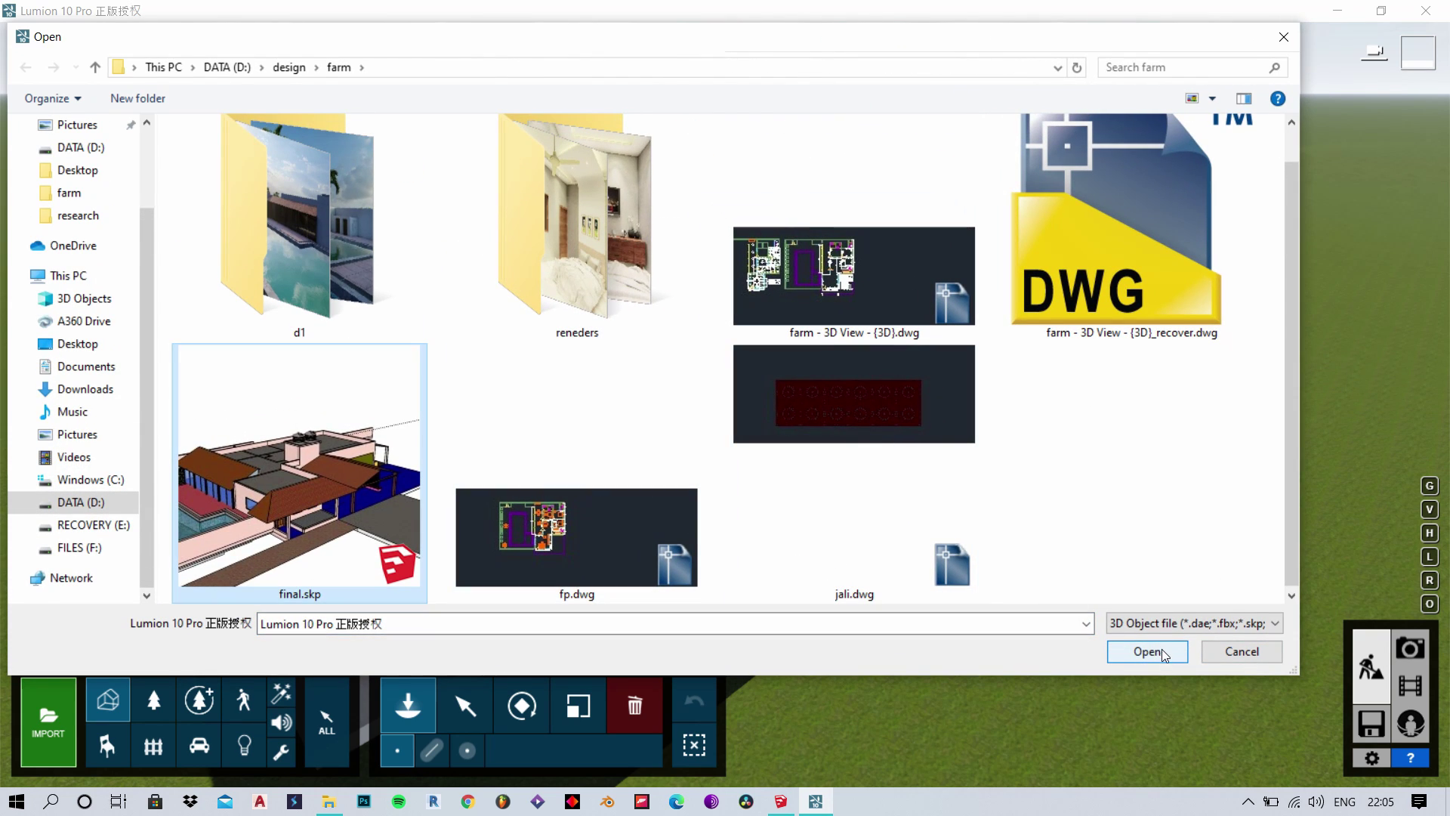
pyautogui.click(1242, 651)
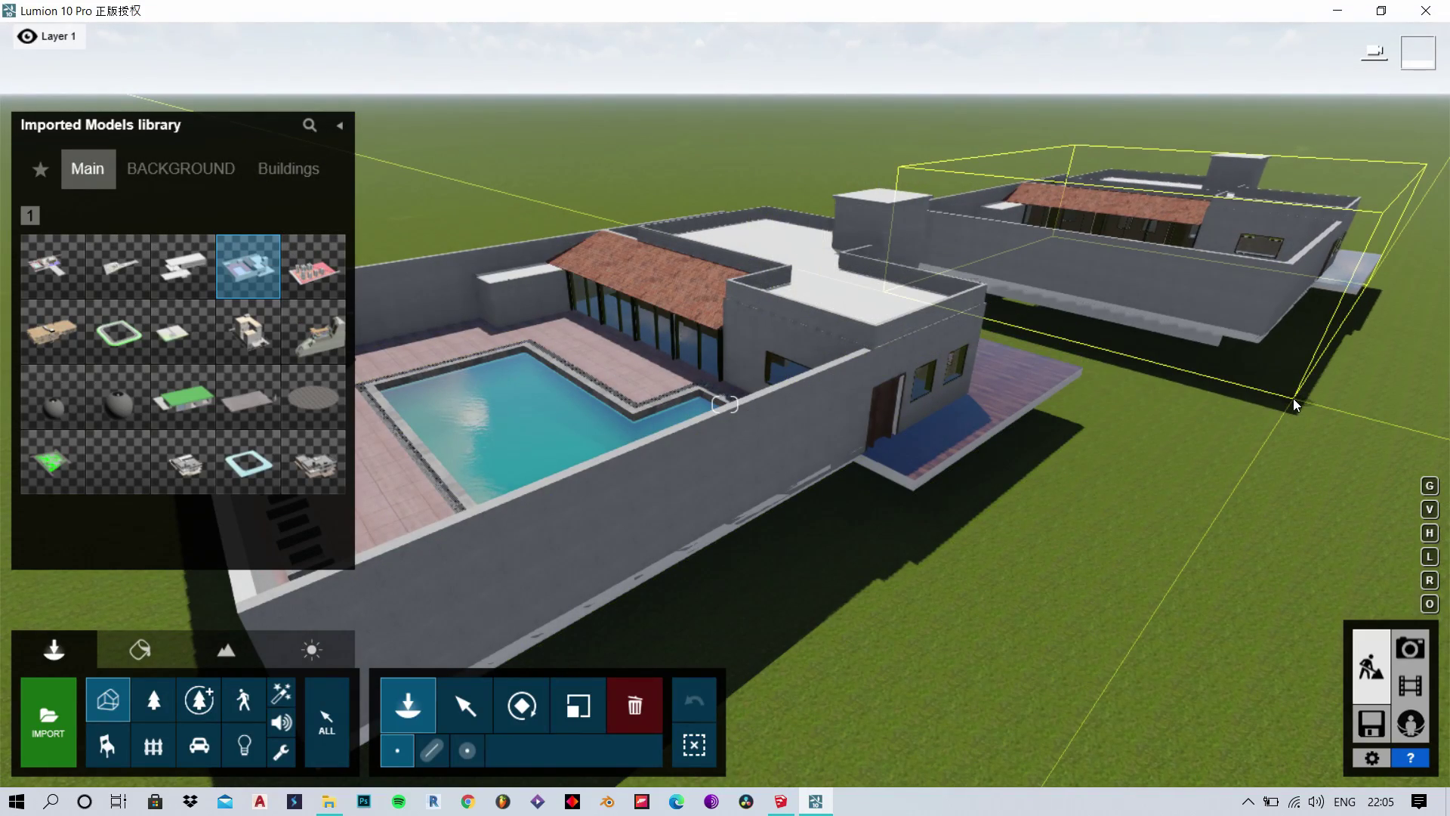
pyautogui.click(1293, 397)
pyautogui.press('Escape')
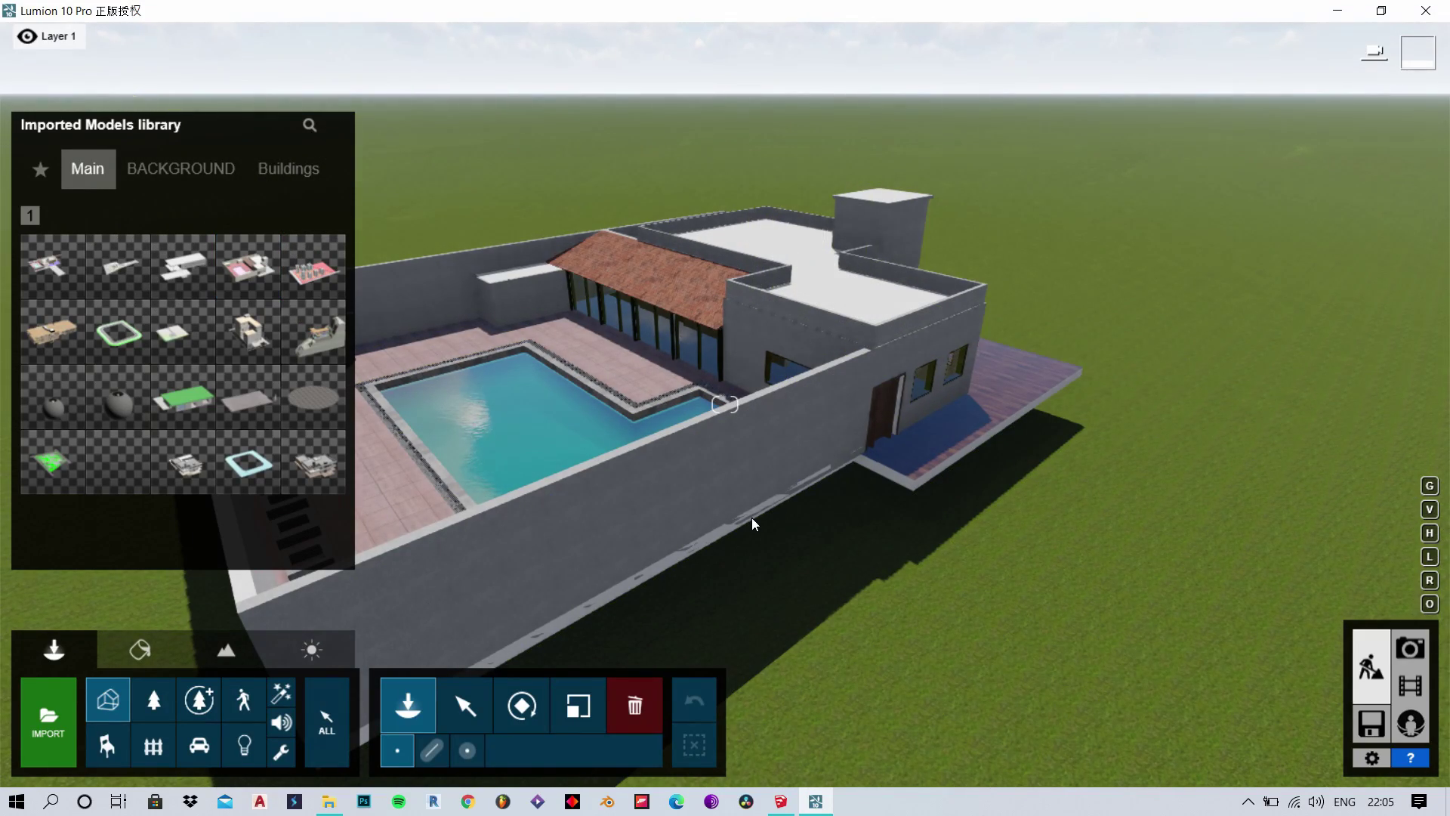
pyautogui.scroll(-3, 764, 519)
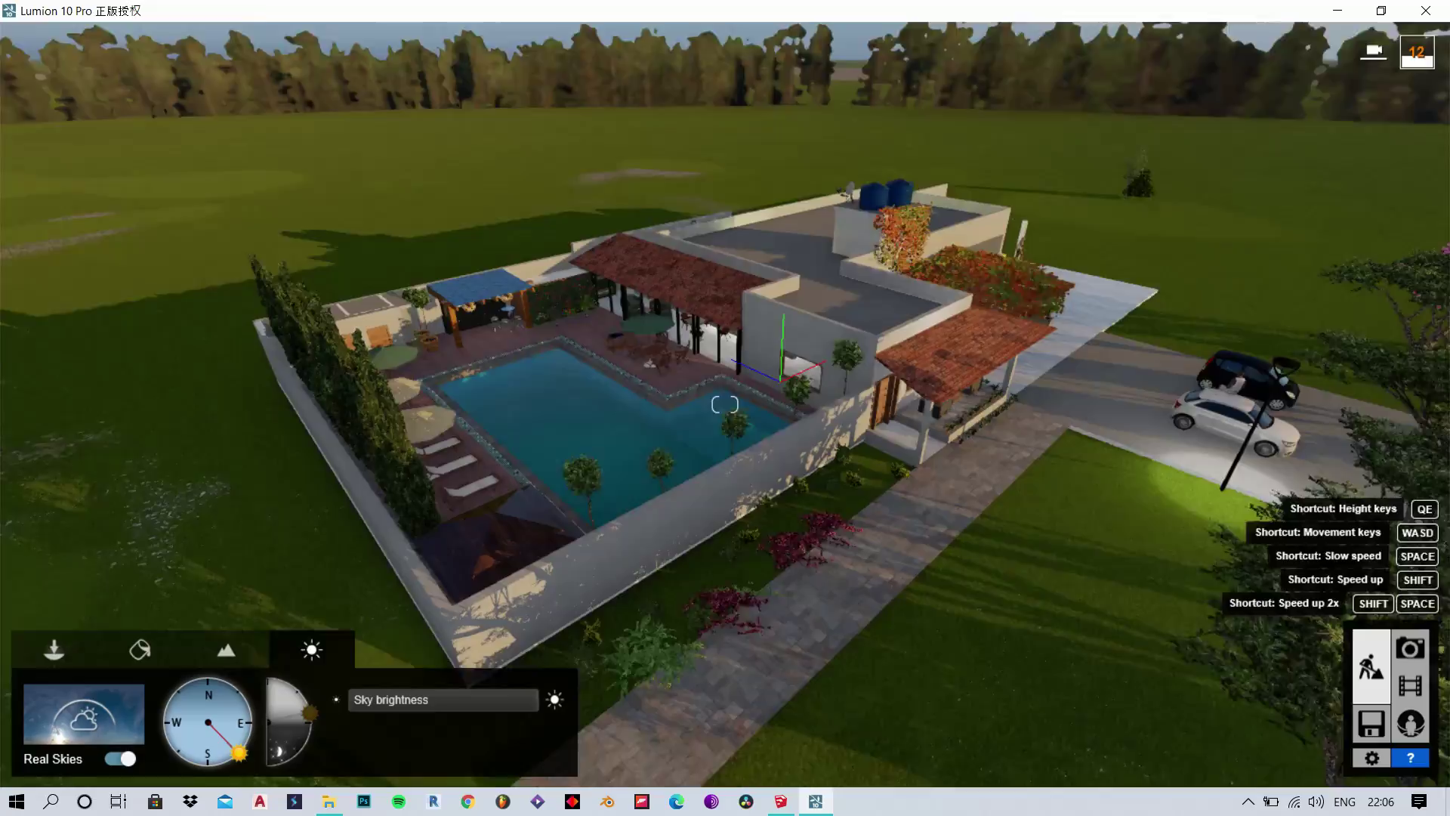
# - Inspect the finished, landscaped farmhouse scene from the driveway side and the pool side
pyautogui.press('d')
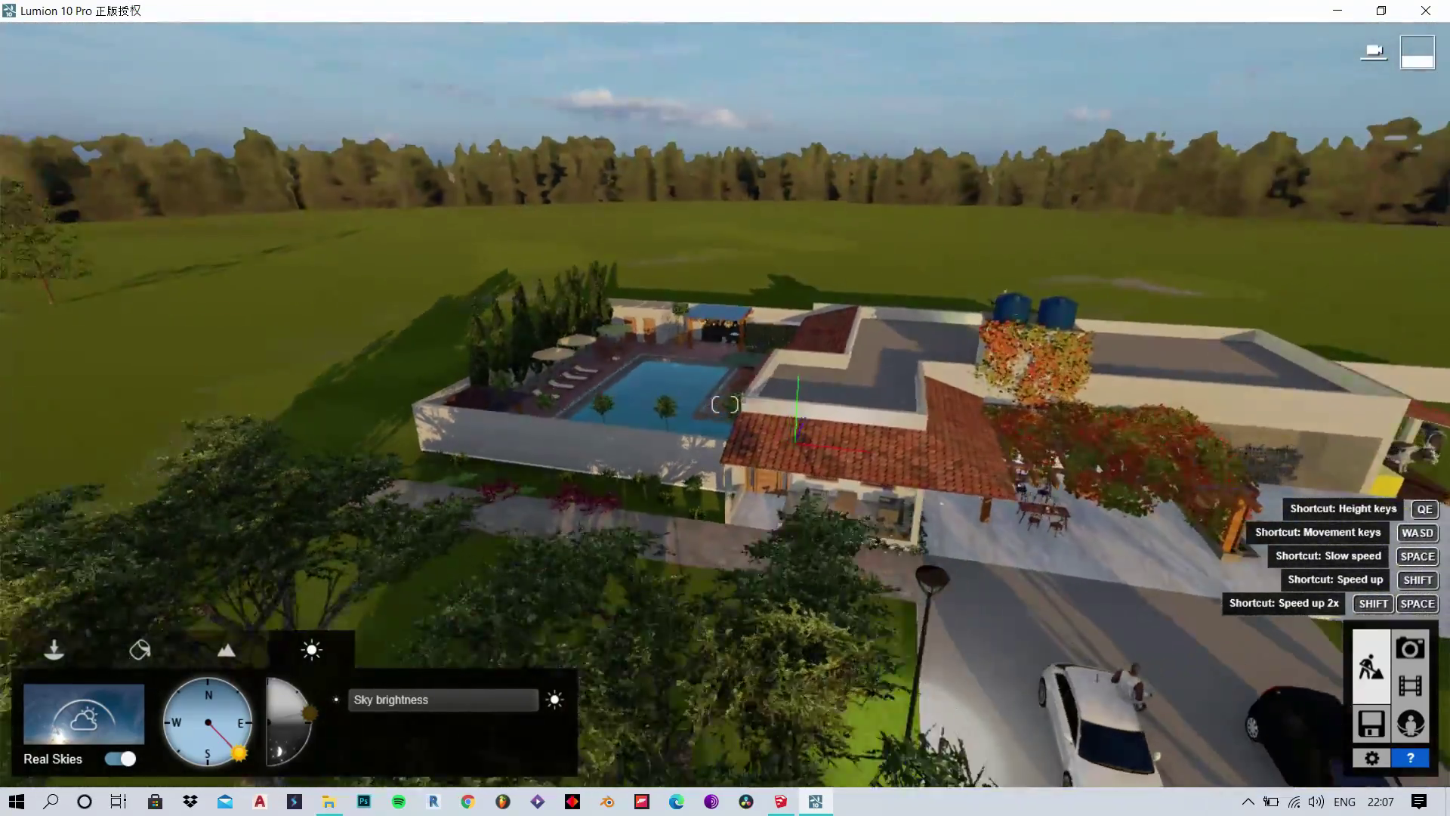
pyautogui.press('s')
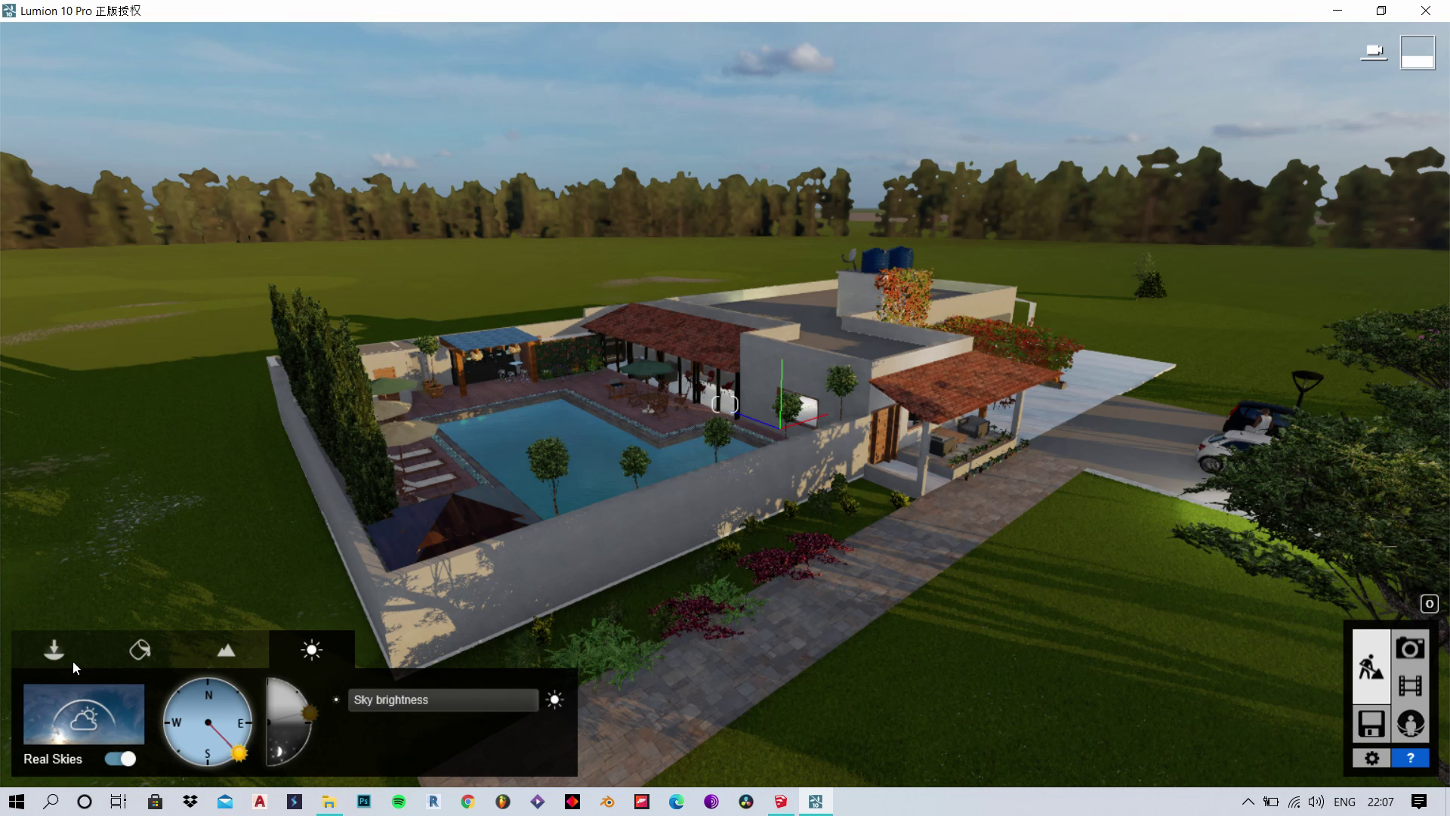
pyautogui.click(72, 660)
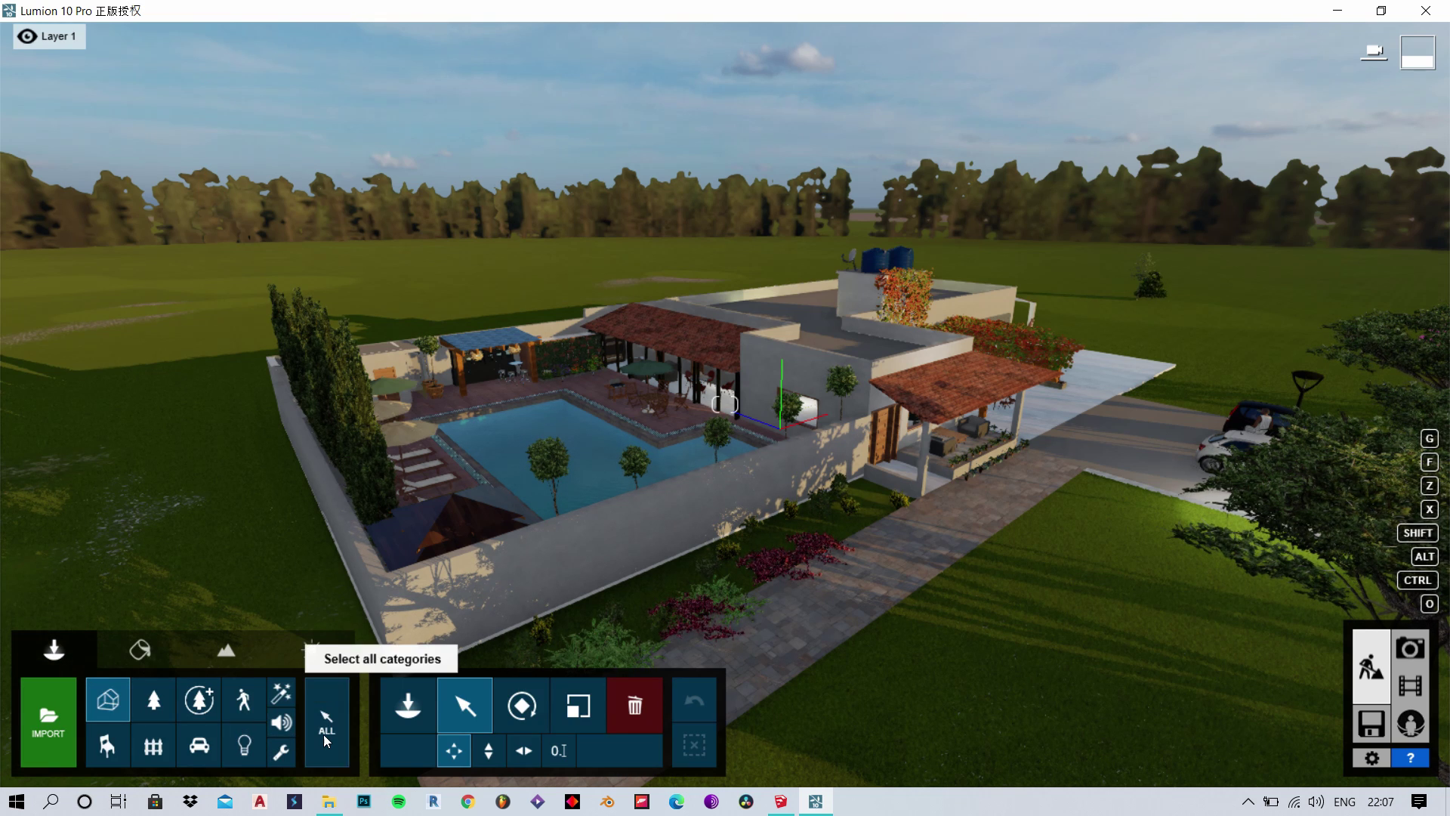
pyautogui.click(47, 723)
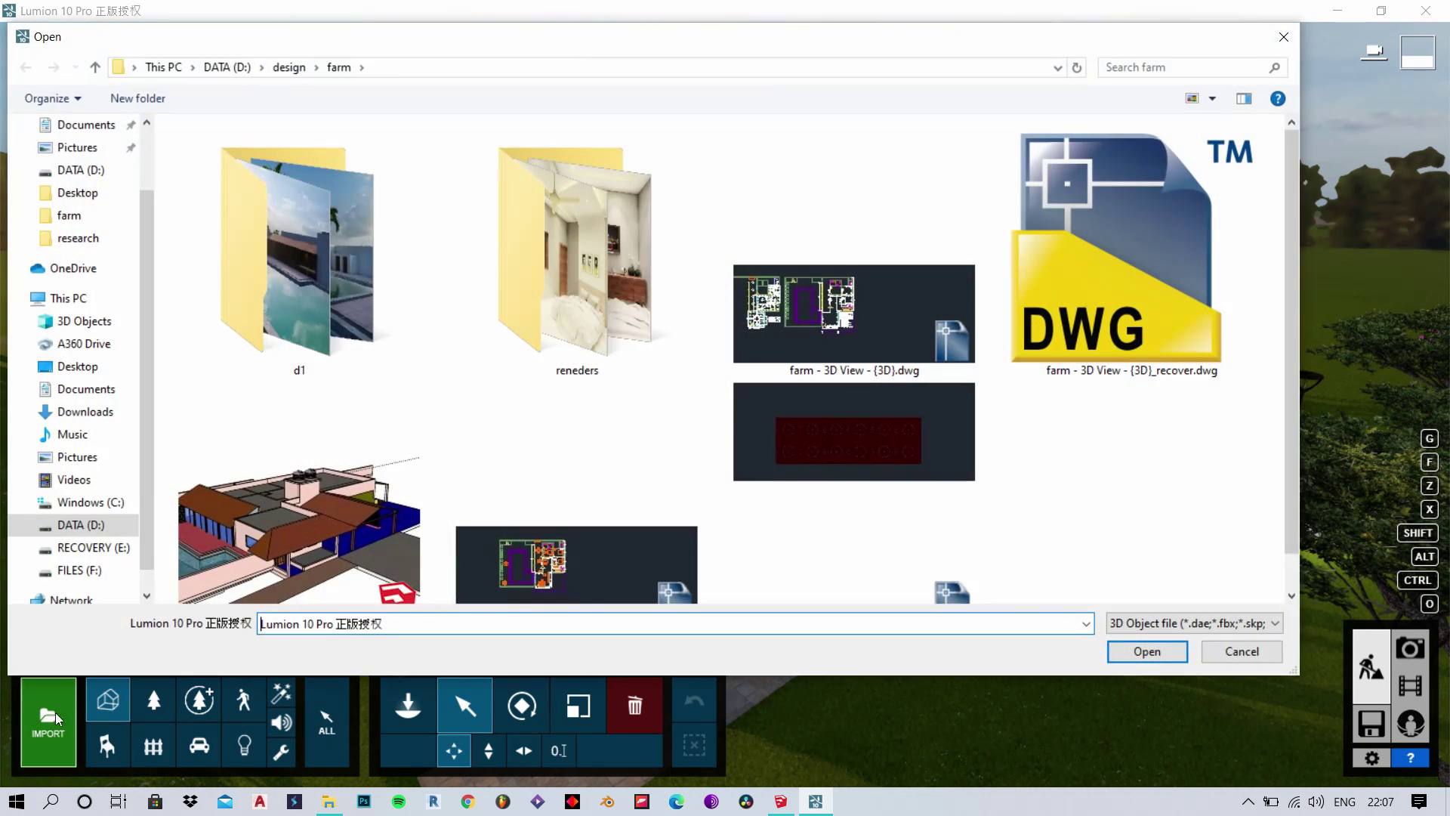
pyautogui.scroll(-1, 627, 382)
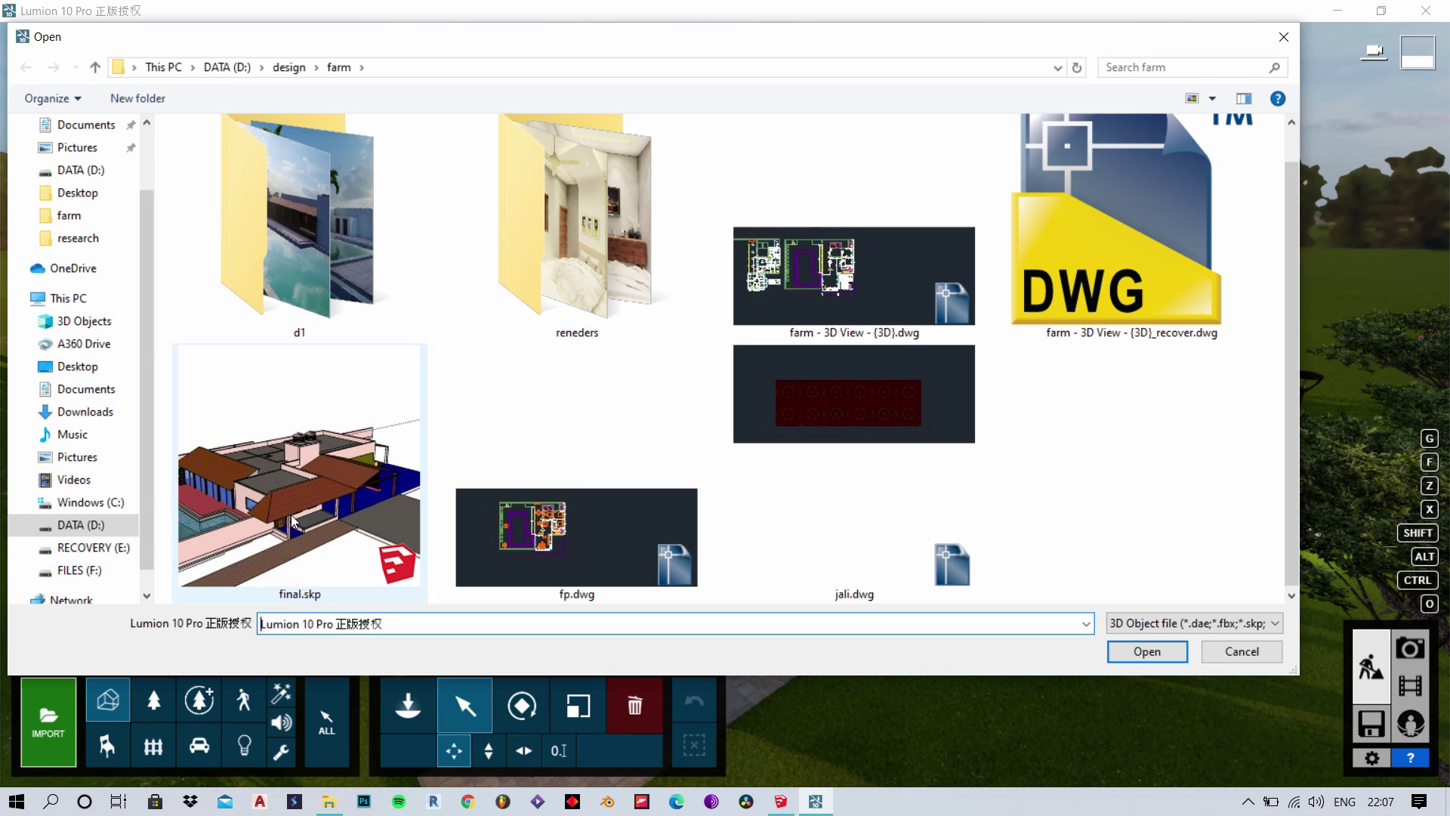
pyautogui.click(1248, 651)
pyautogui.click(422, 704)
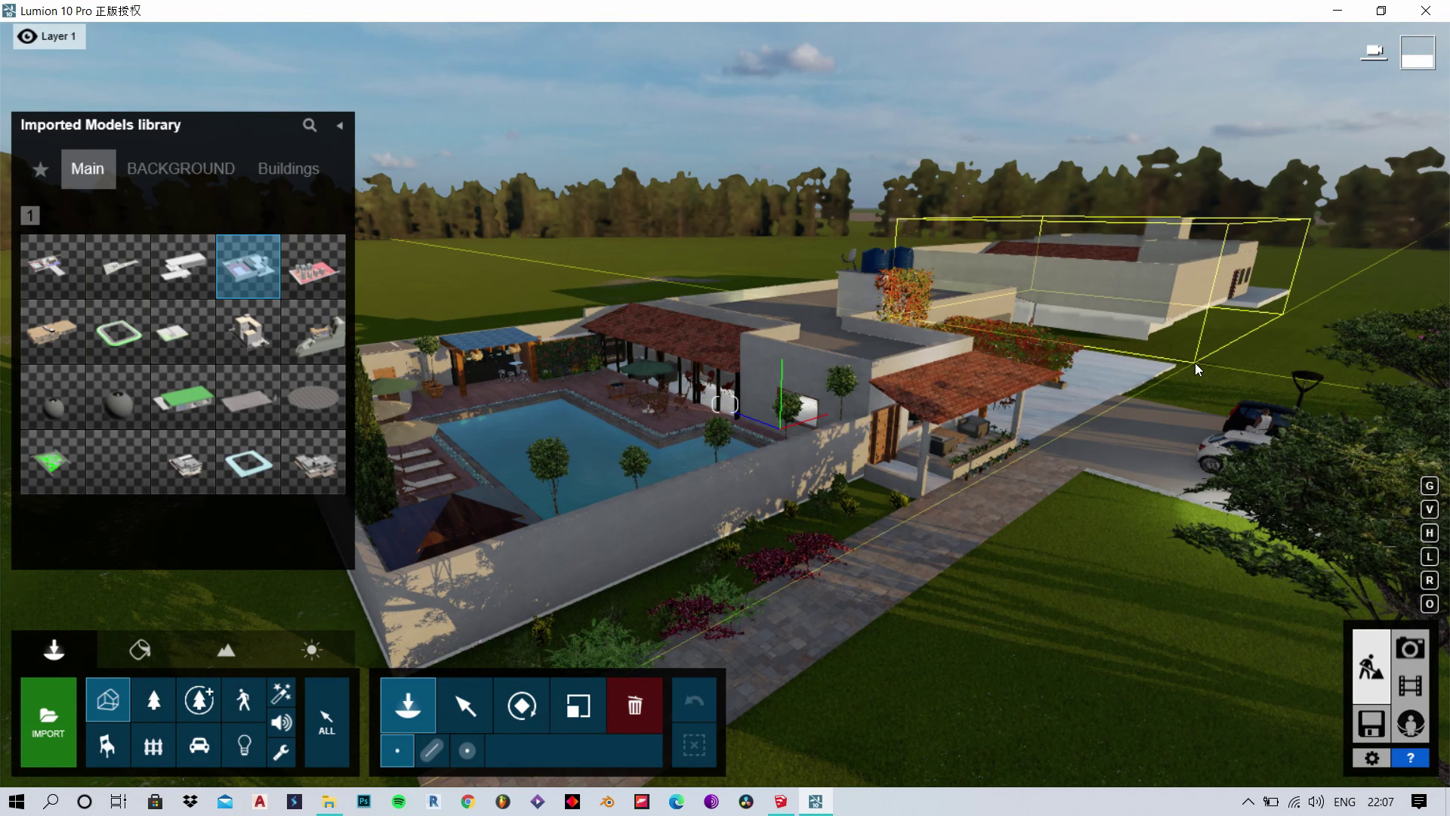
pyautogui.press('Escape')
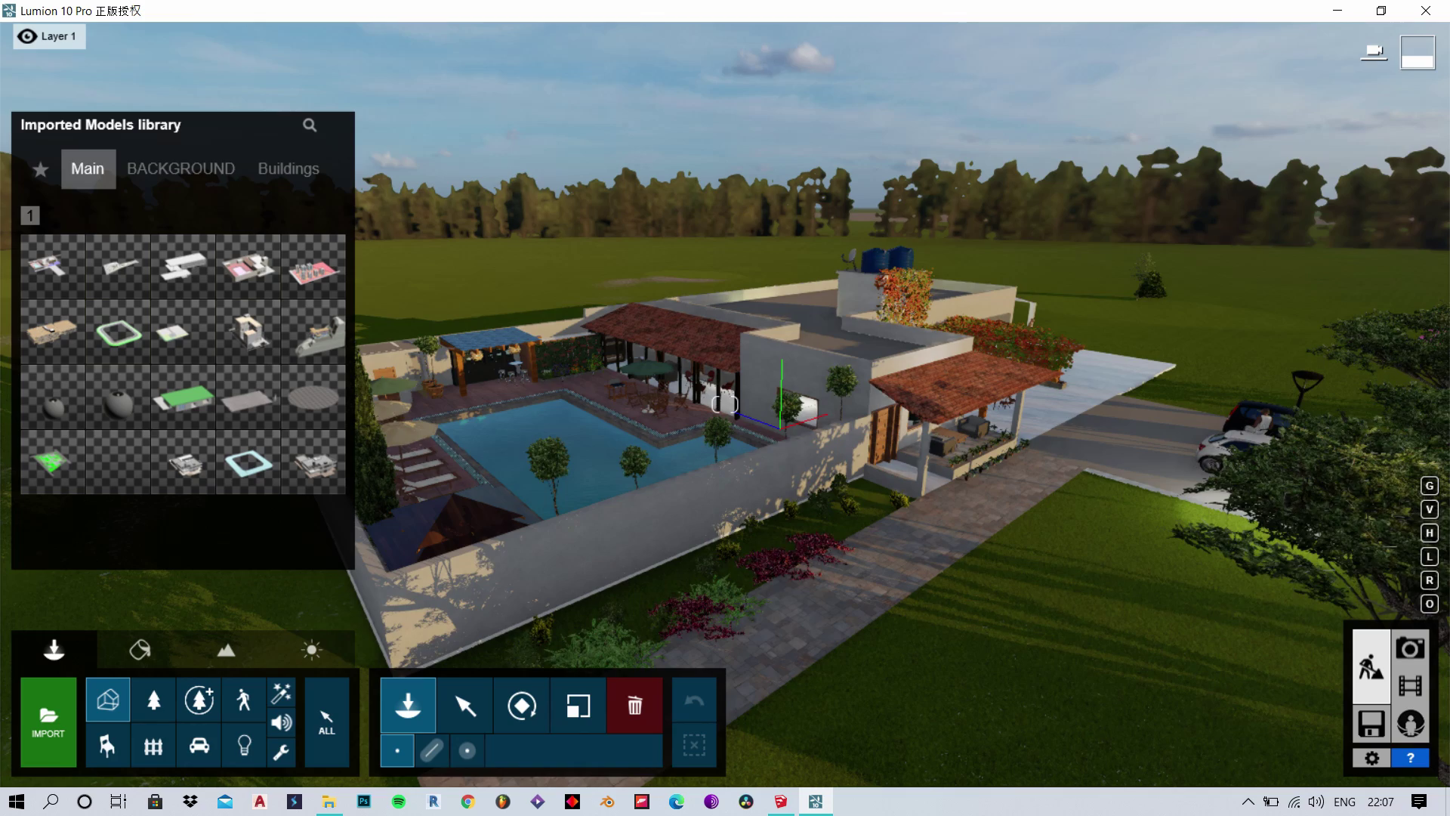
pyautogui.moveTo(550, 616); pyautogui.dragTo(333, 706, button='right')
pyautogui.moveTo(1020, 747); pyautogui.dragTo(1166, 673, button='right')
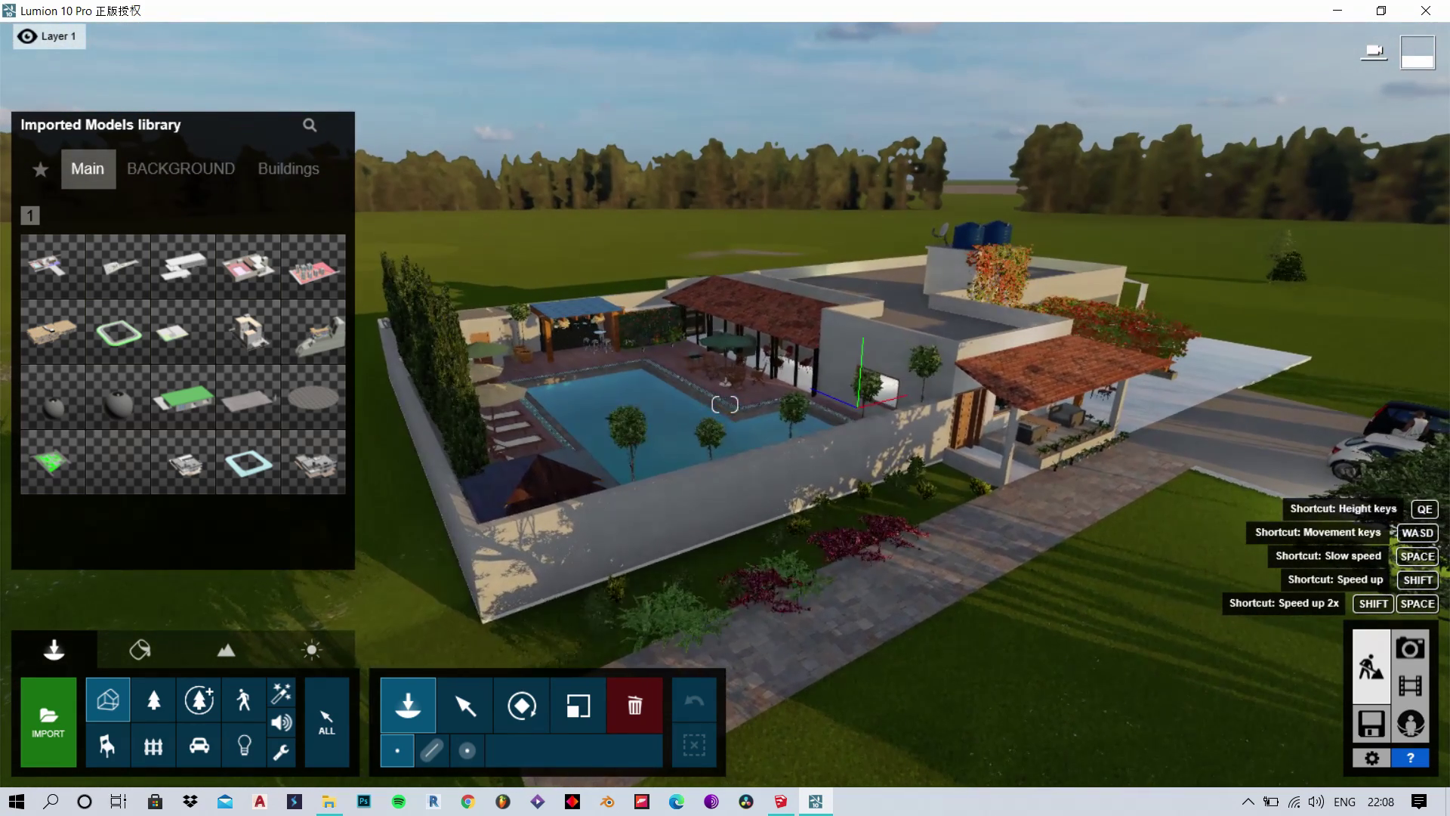